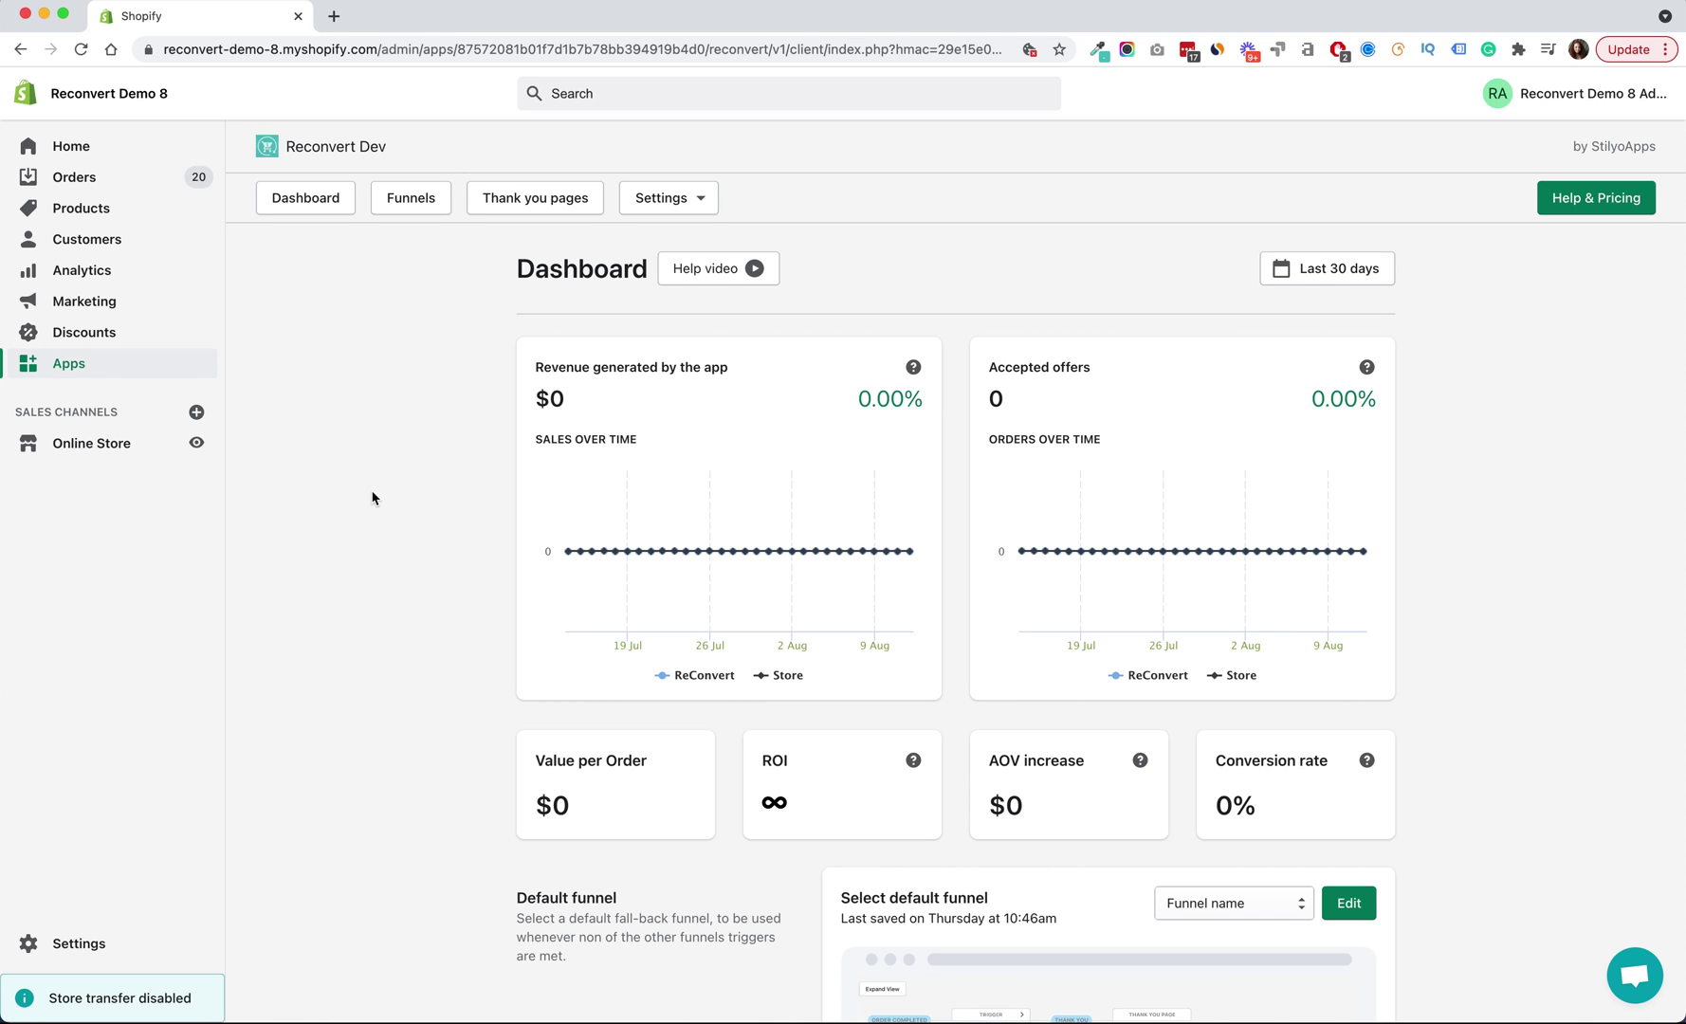
- Review the dashboard's revenue statistics, default funnel, top funnels, default template, top thank you pages and latest activity report
{"action": "left_click", "coordinate": [391, 580]}
{"action": "scroll", "coordinate": [390, 580], "scroll_direction": "down", "scroll_amount": 1}
{"action": "scroll", "coordinate": [391, 580], "scroll_direction": "down", "scroll_amount": 3}
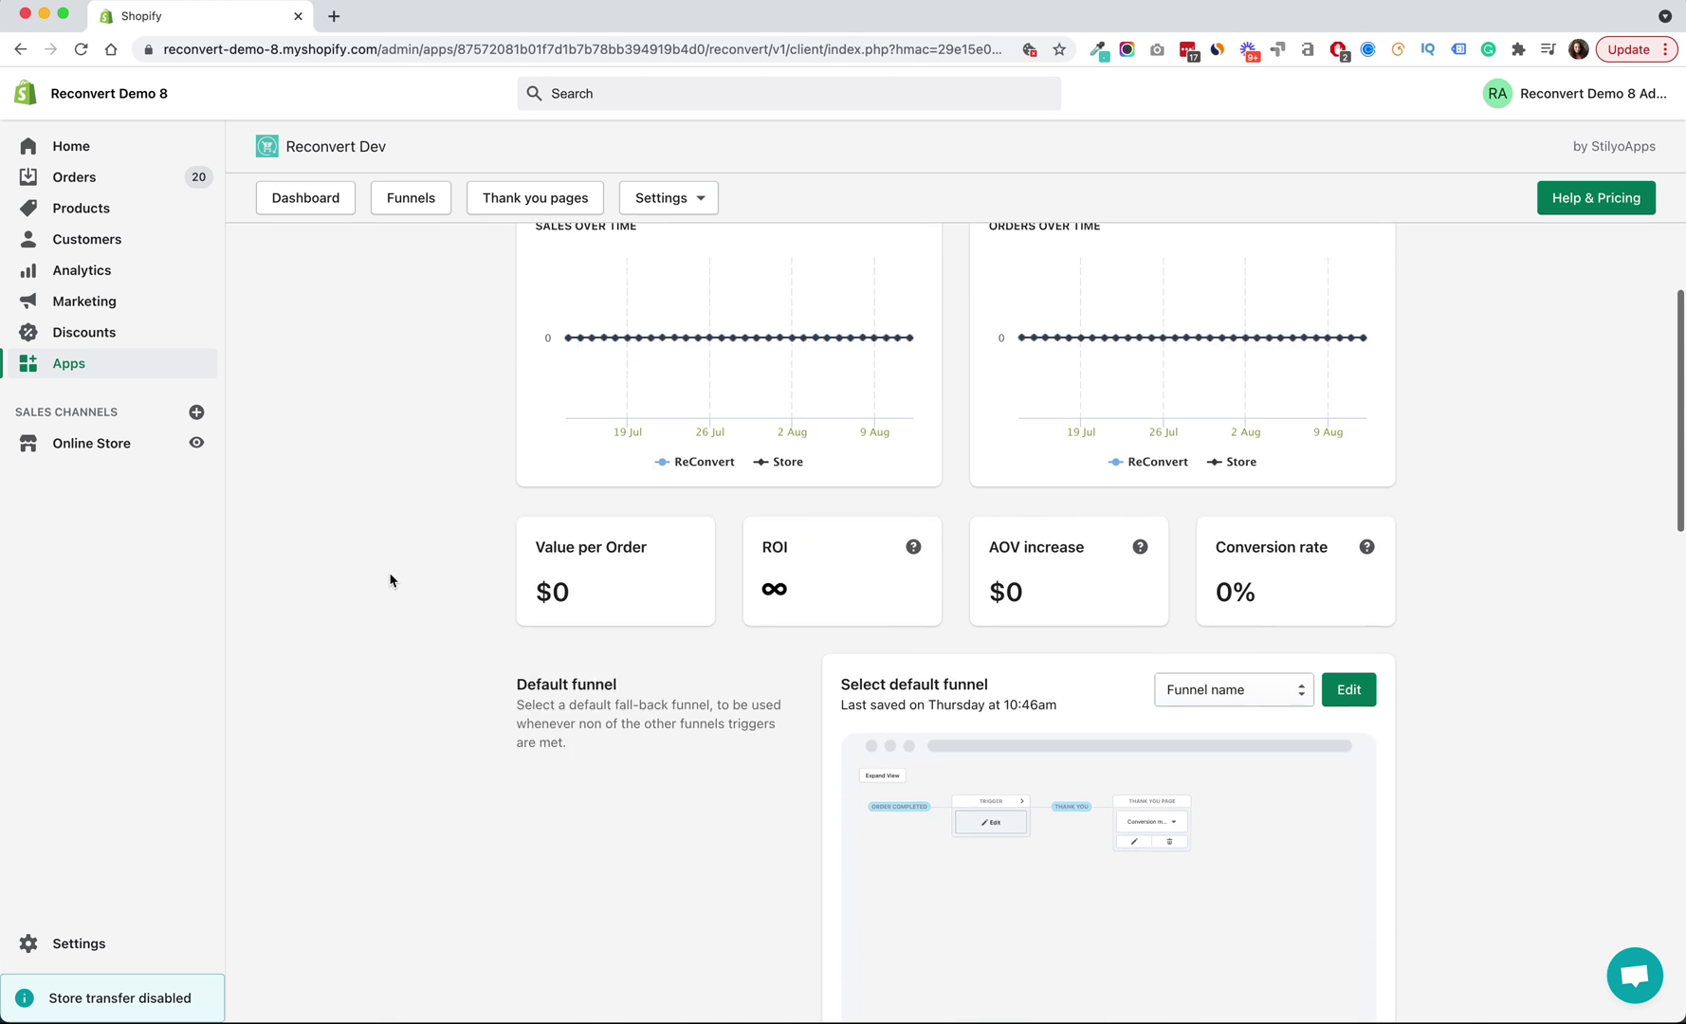
{"action": "scroll", "coordinate": [391, 580], "scroll_direction": "down", "scroll_amount": 2}
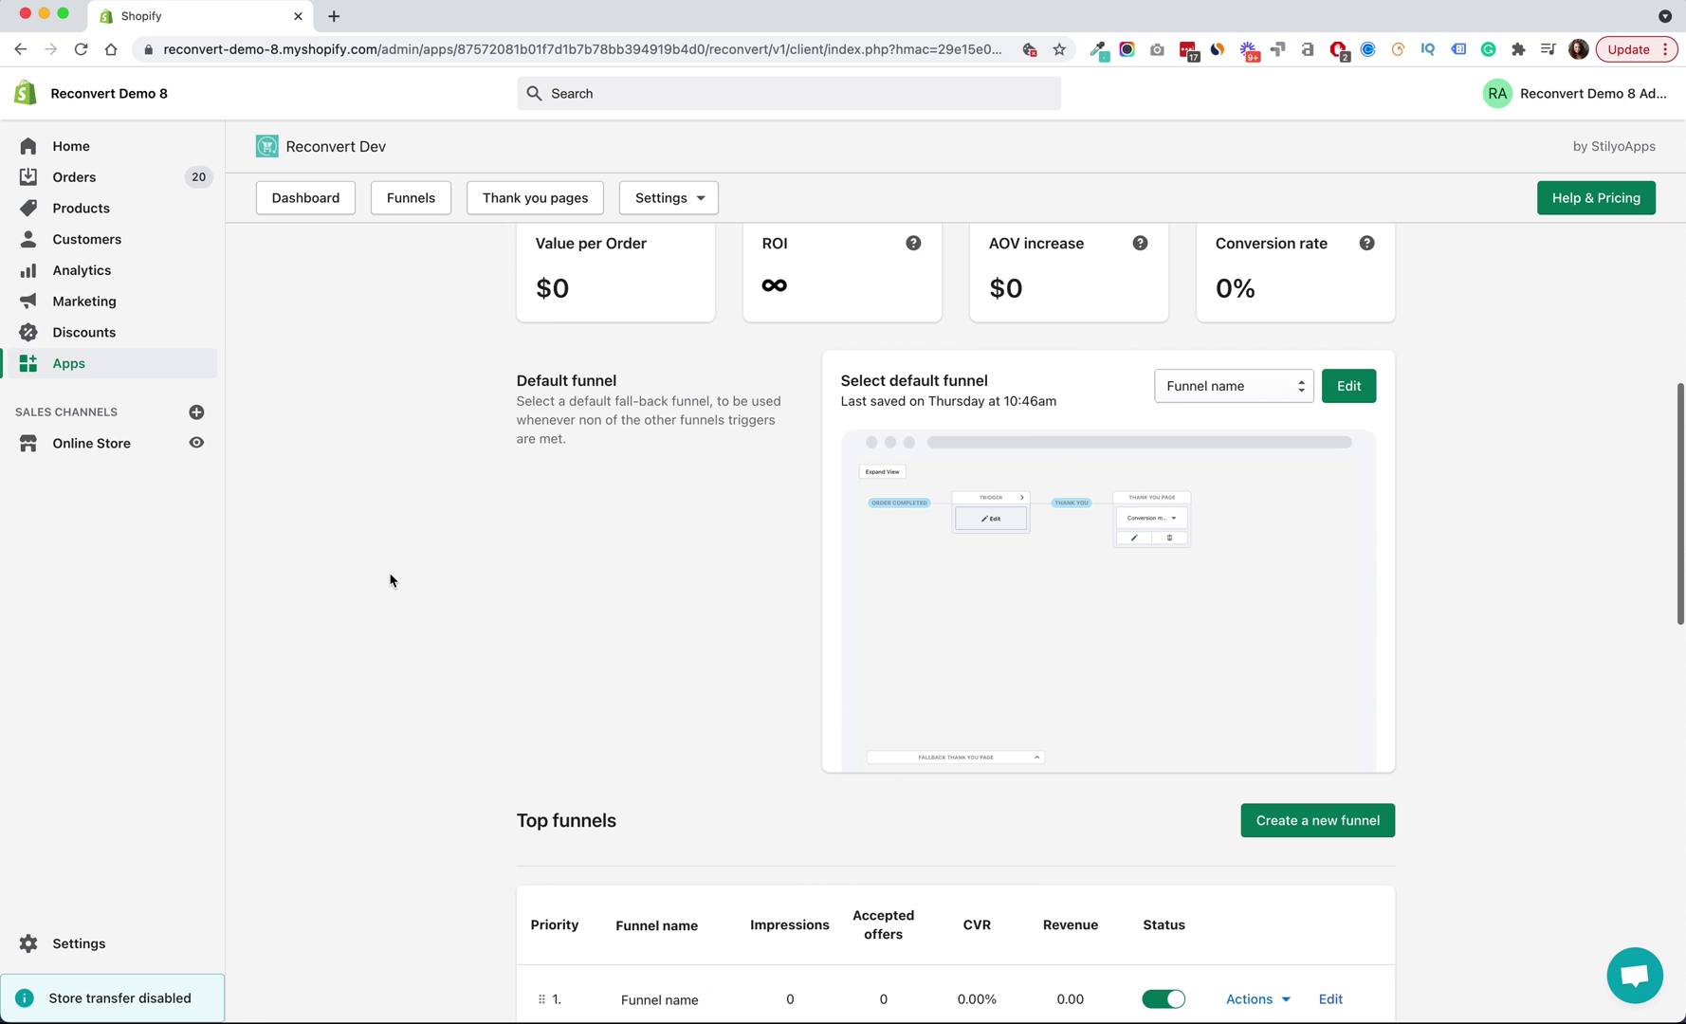
{"action": "scroll", "coordinate": [390, 580], "scroll_direction": "down", "scroll_amount": 1}
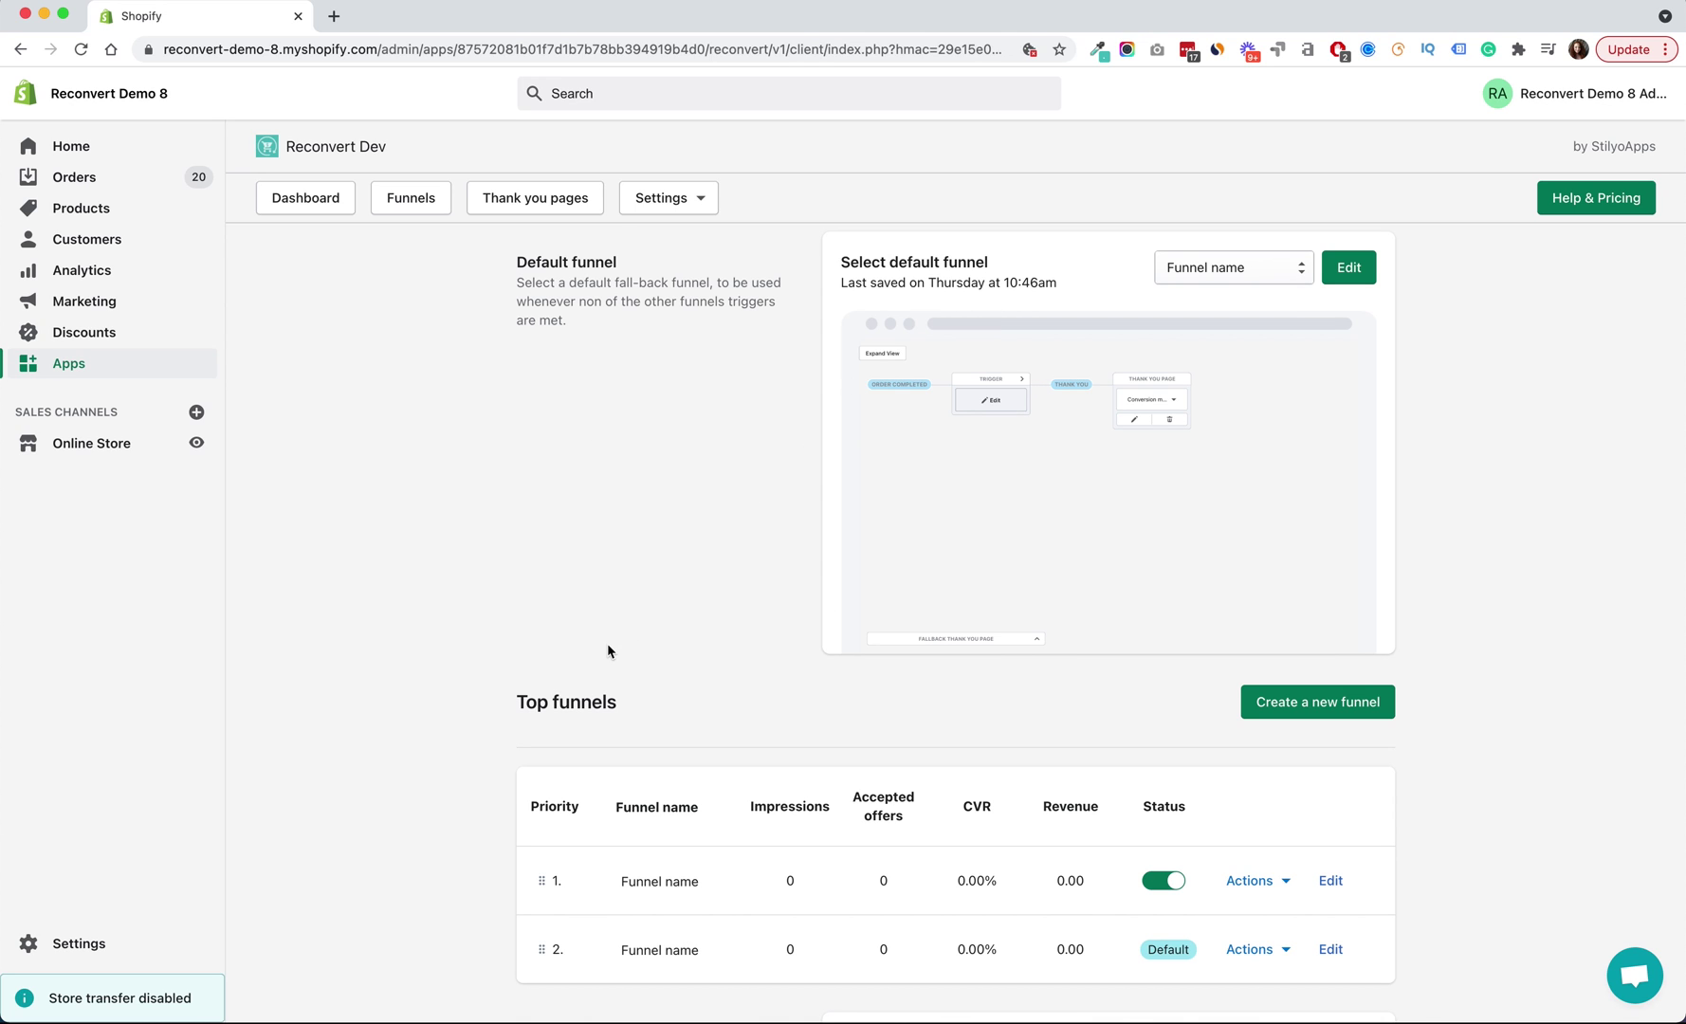
{"action": "scroll", "coordinate": [607, 645], "scroll_direction": "down", "scroll_amount": 2}
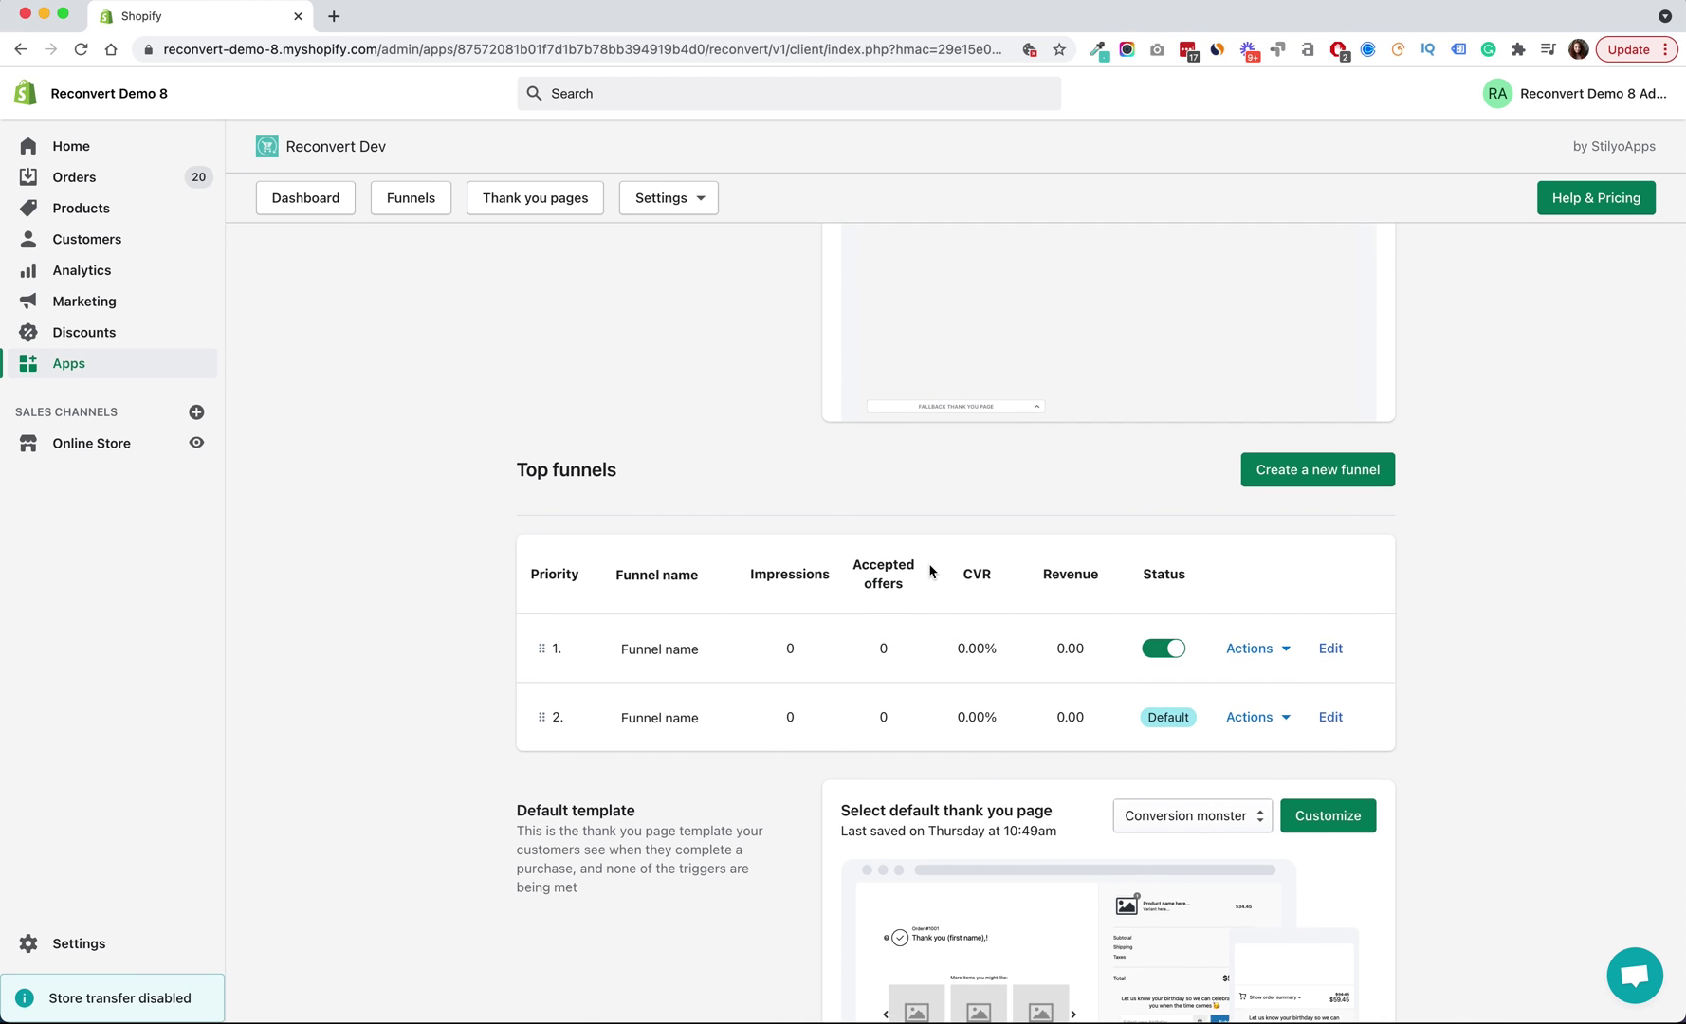
{"action": "scroll", "coordinate": [931, 569], "scroll_direction": "down", "scroll_amount": 4}
{"action": "scroll", "coordinate": [930, 570], "scroll_direction": "down", "scroll_amount": 1}
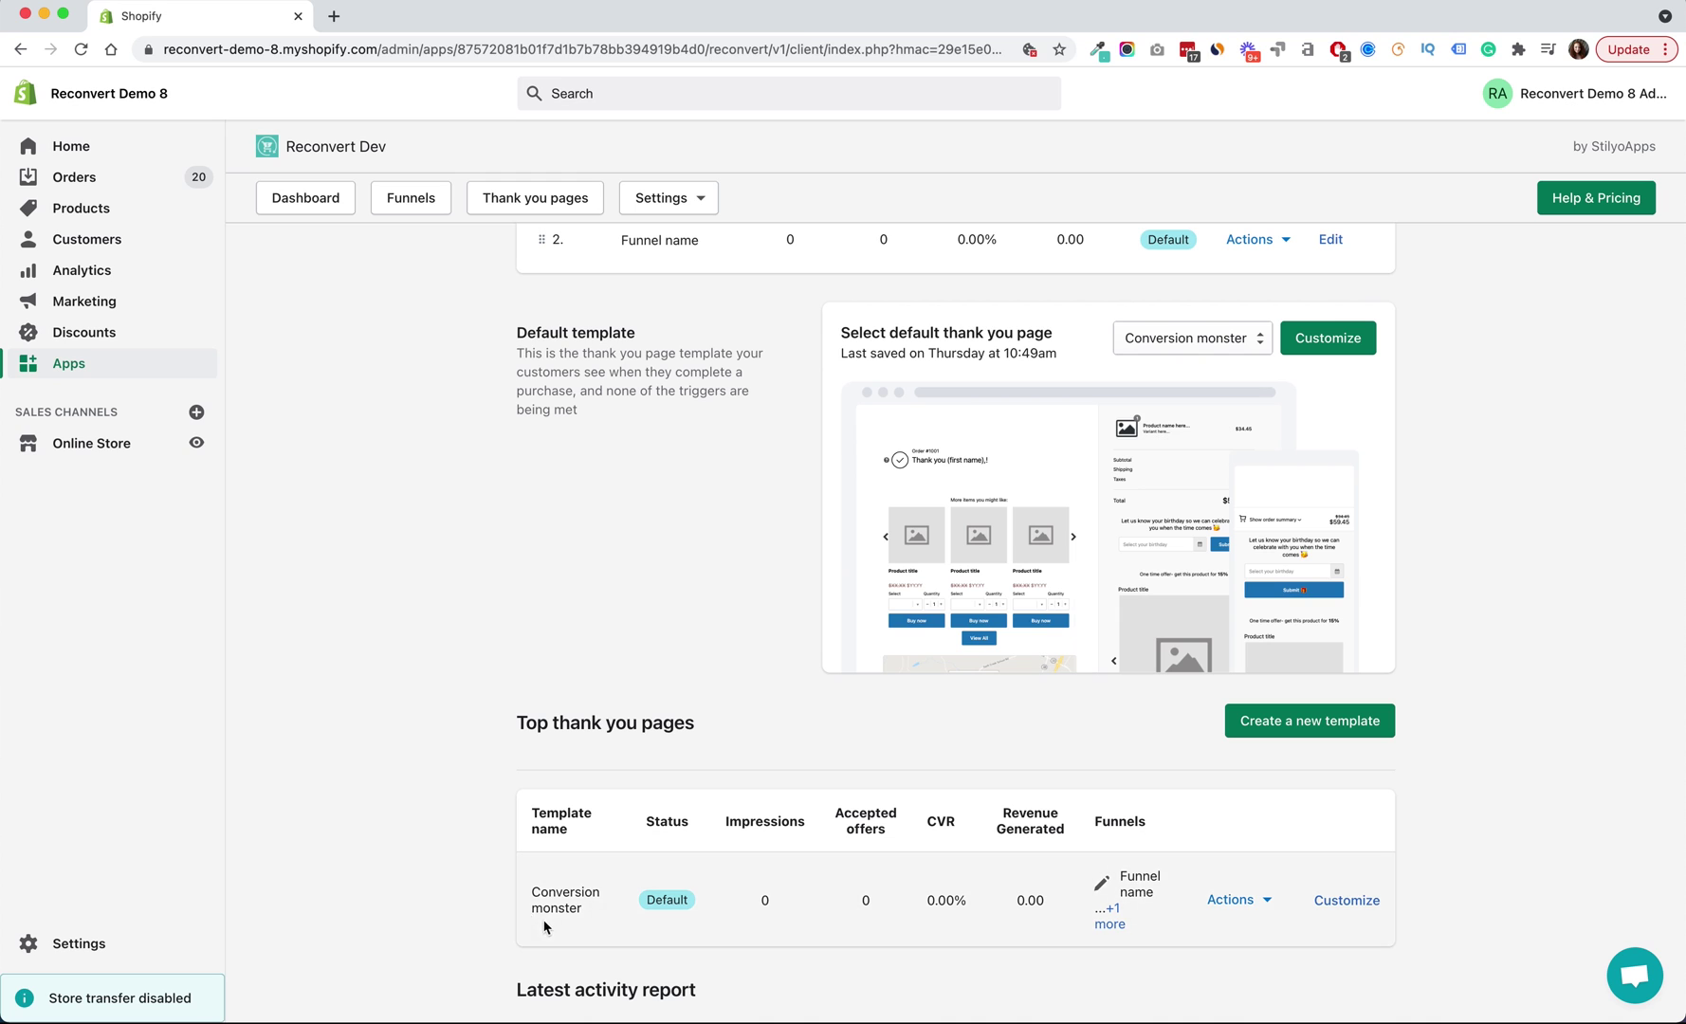
{"action": "scroll", "coordinate": [420, 683], "scroll_direction": "down", "scroll_amount": 4}
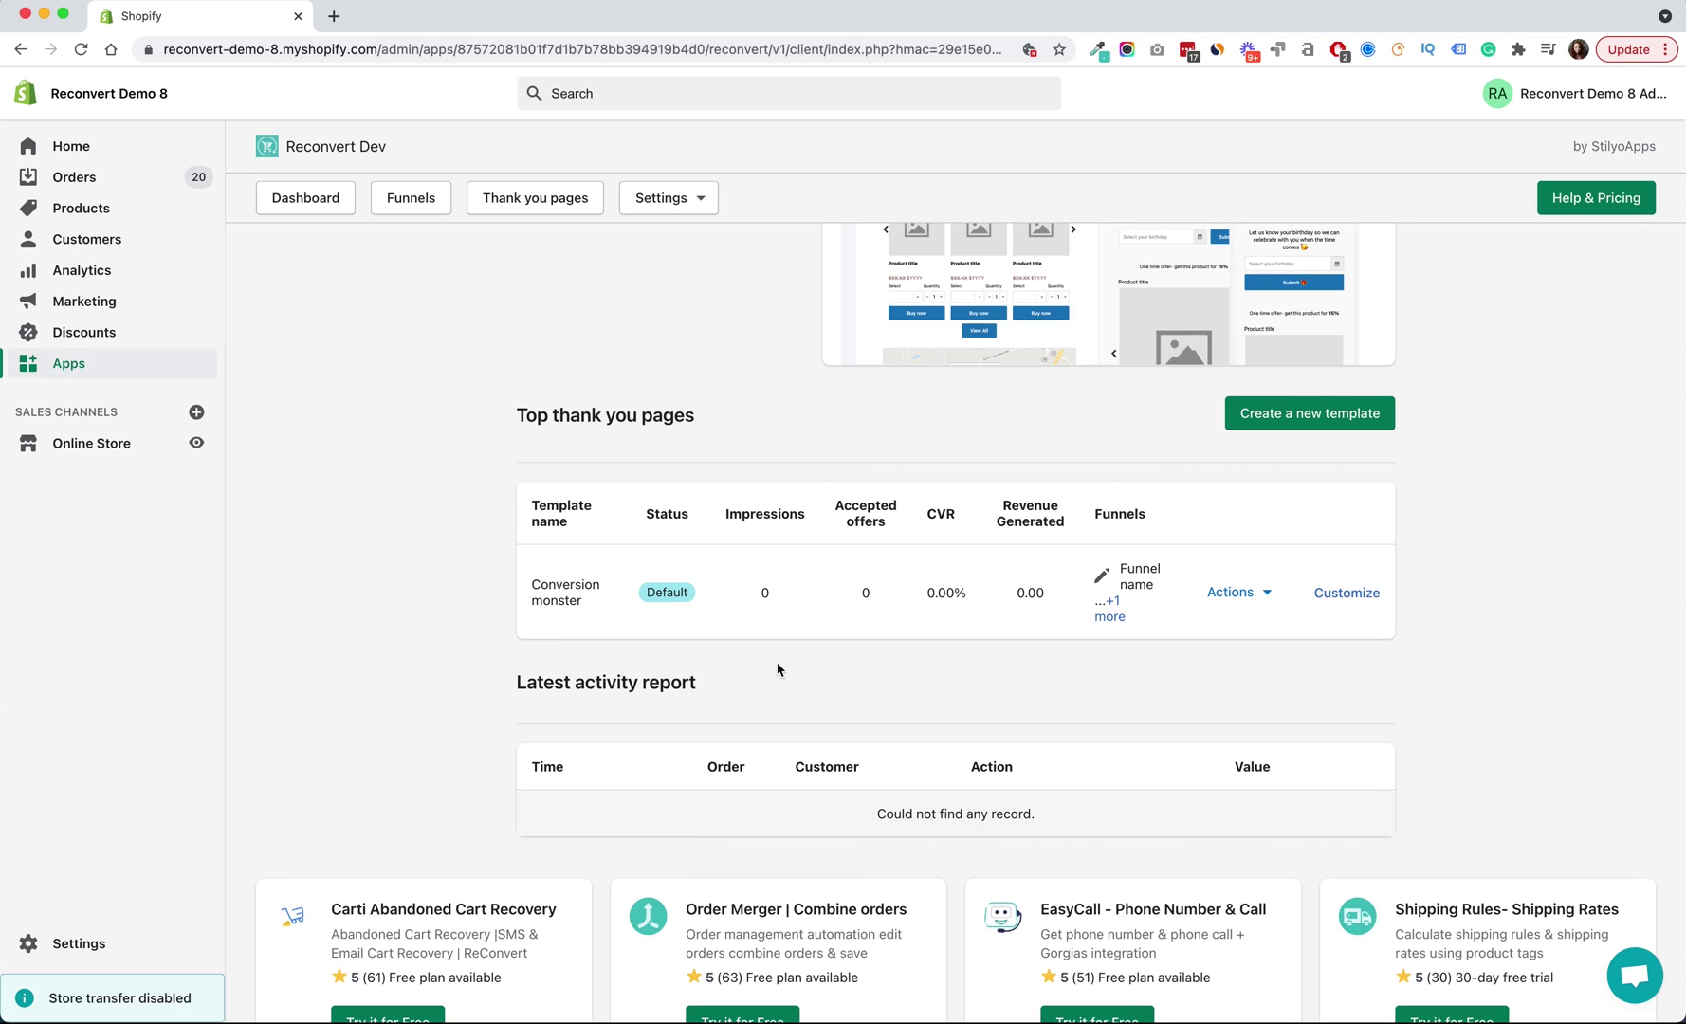
{"action": "scroll", "coordinate": [361, 664], "scroll_direction": "up", "scroll_amount": 1}
{"action": "scroll", "coordinate": [360, 664], "scroll_direction": "up", "scroll_amount": 10}
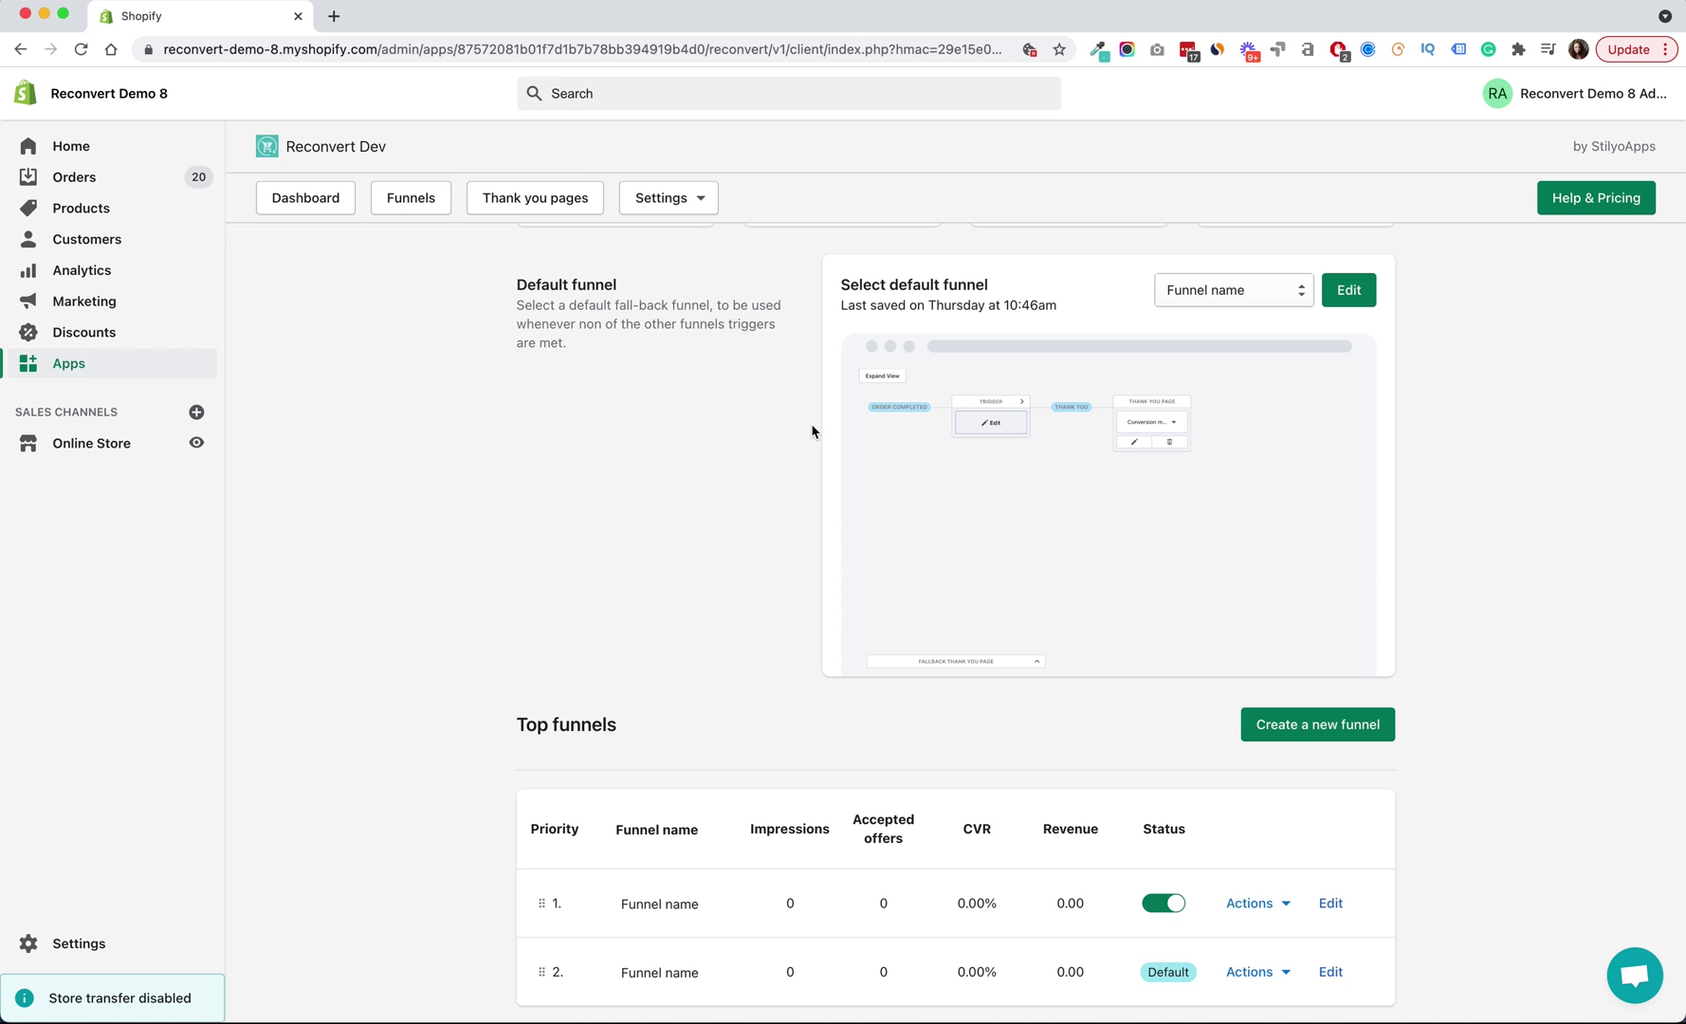
- Open the default funnel for editing and check the categories available for its trigger
{"action": "left_click", "coordinate": [1348, 289]}
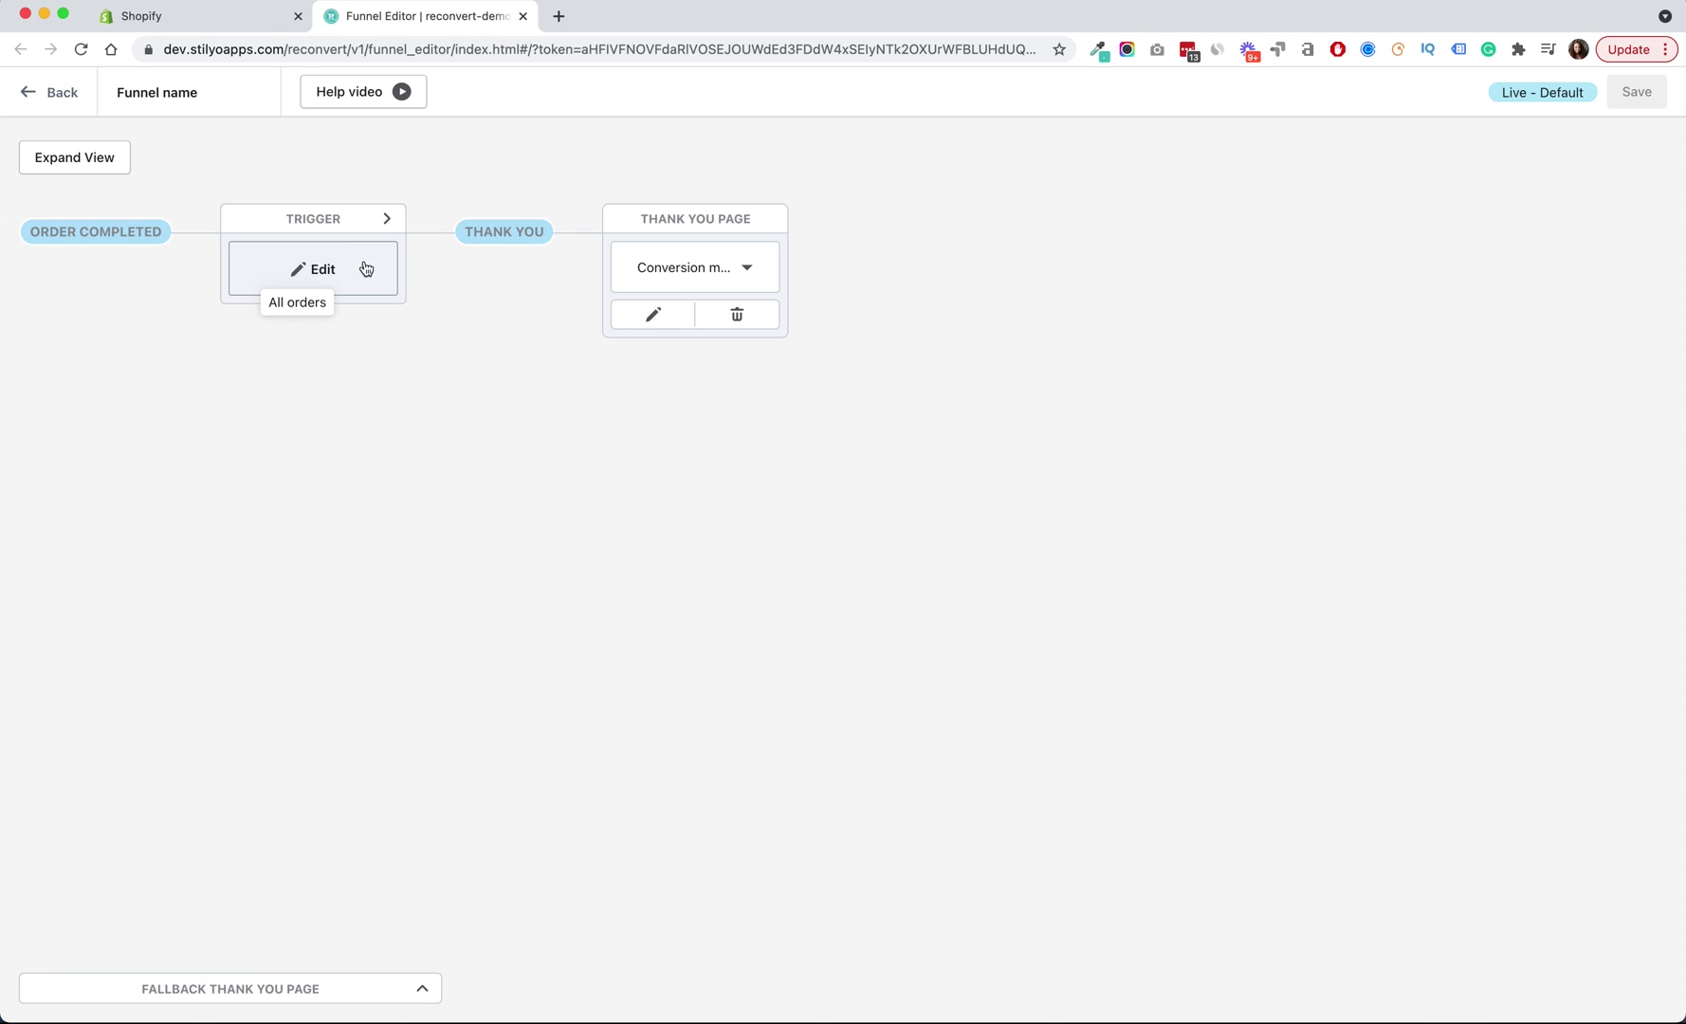
{"action": "left_click", "coordinate": [369, 292]}
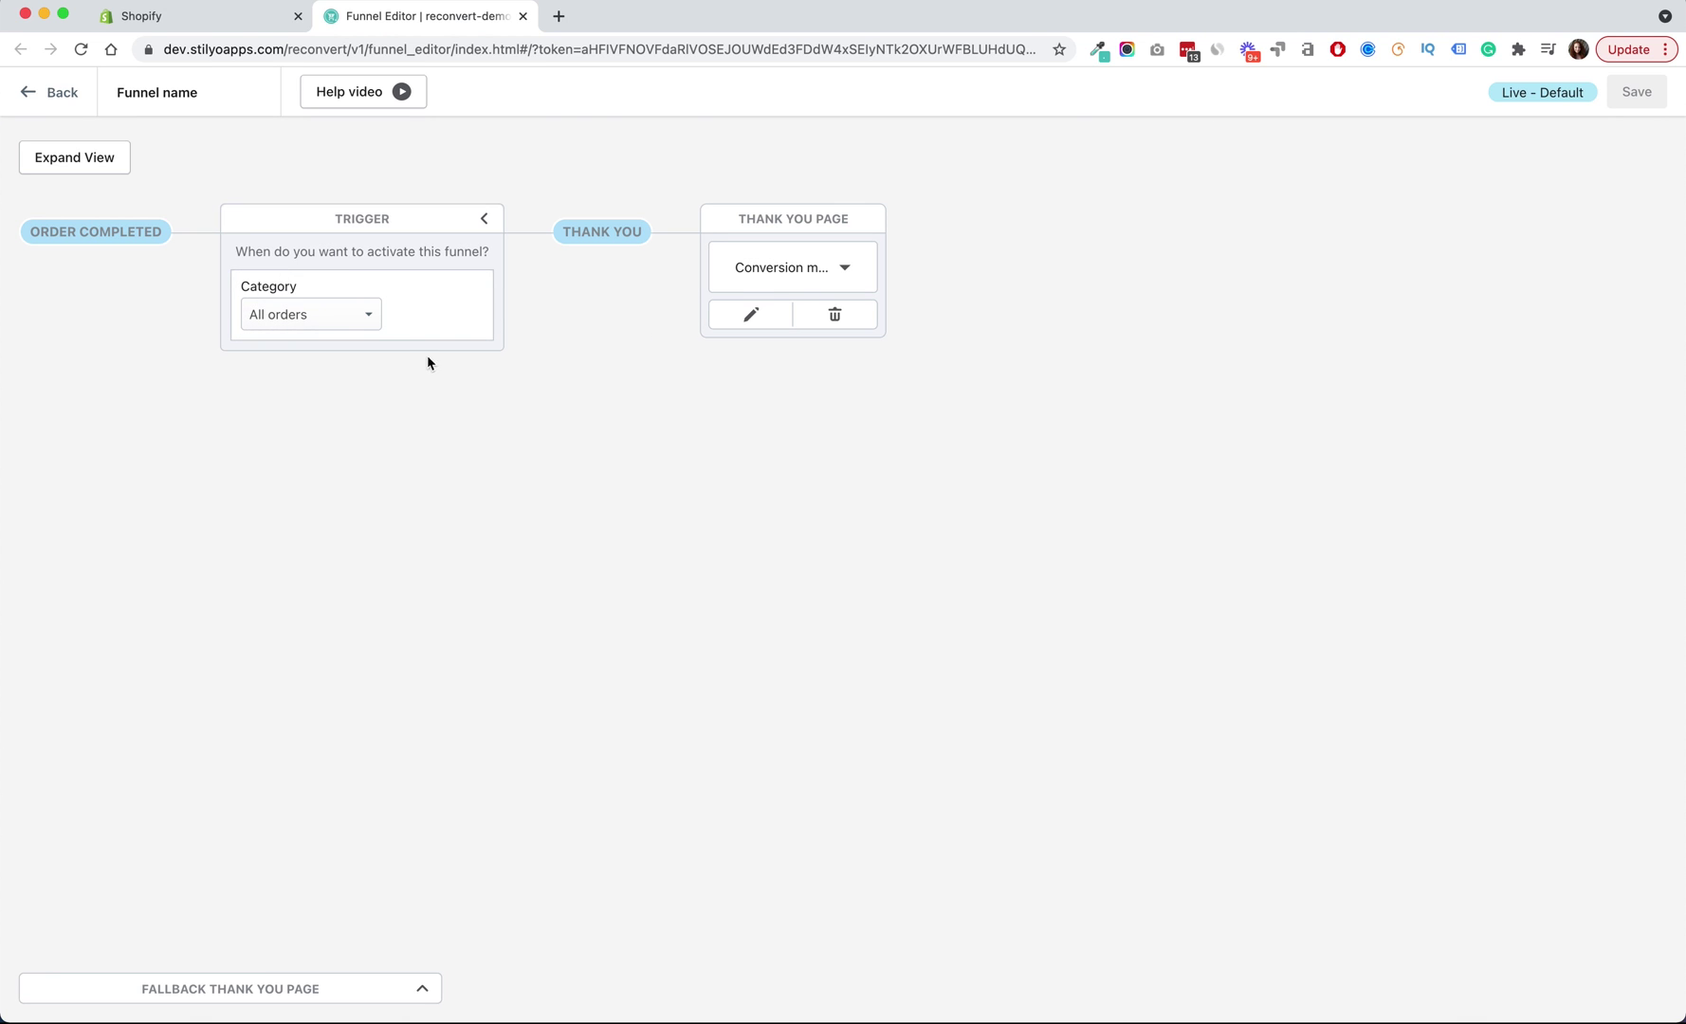
{"action": "left_click", "coordinate": [347, 315]}
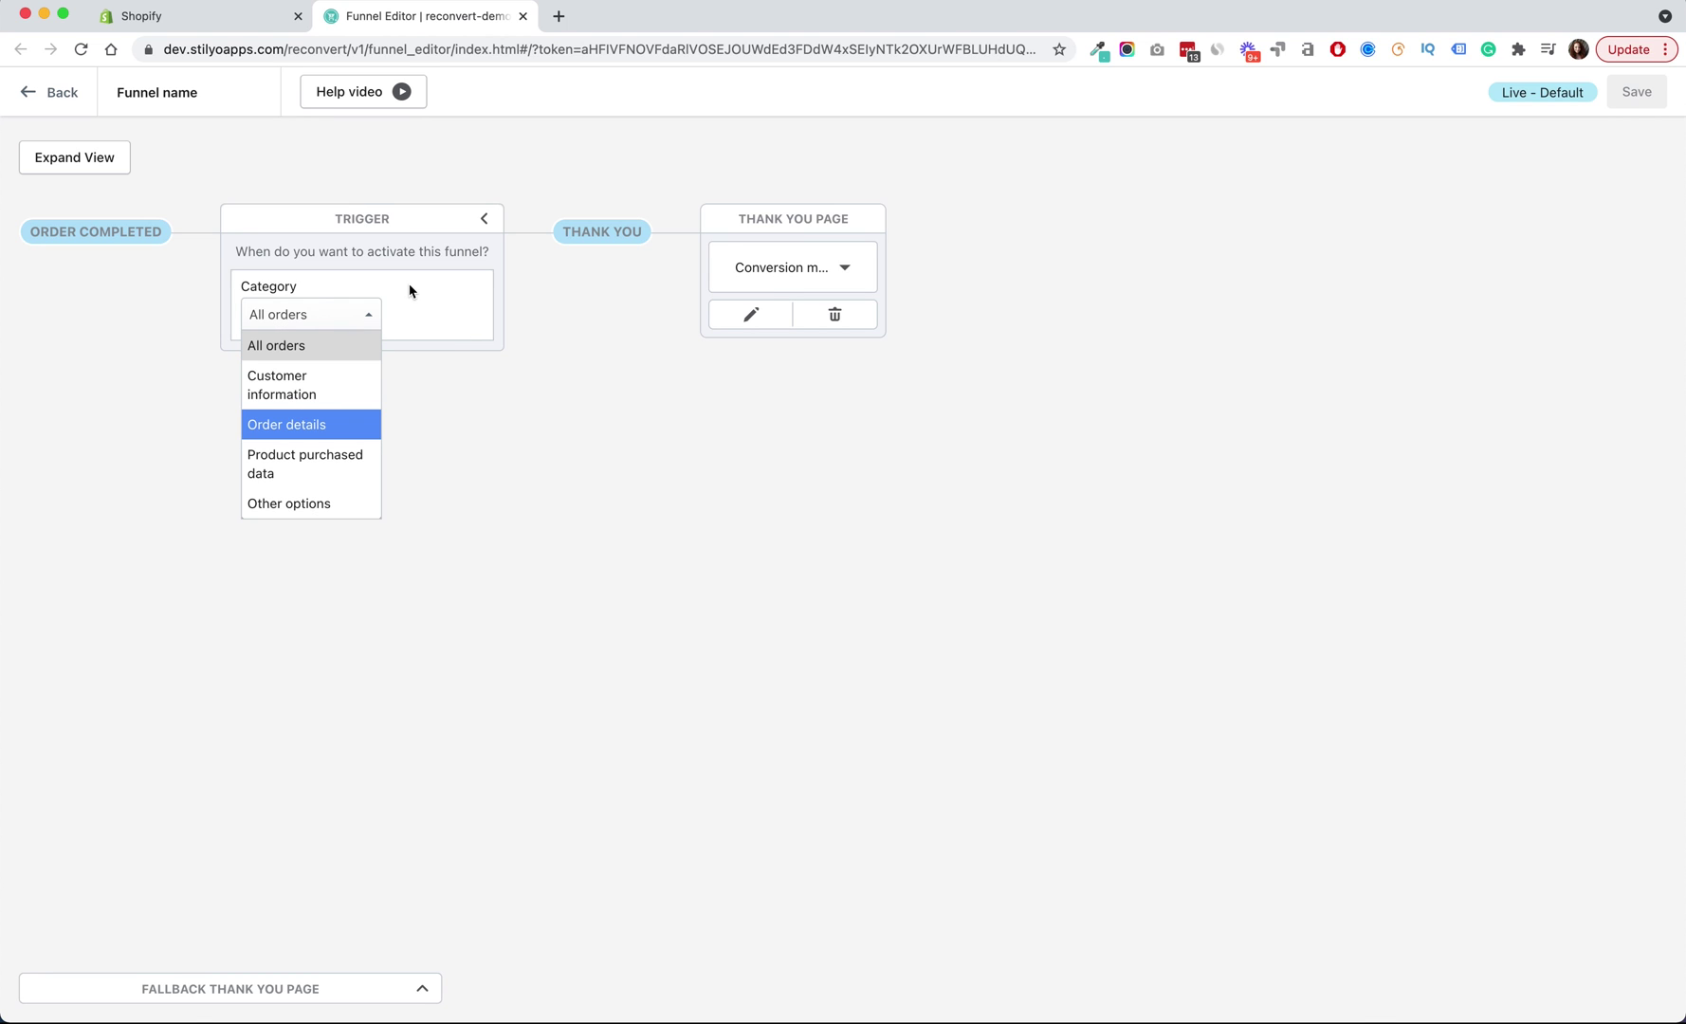
{"action": "left_click", "coordinate": [409, 290]}
- Try Other options as the funnel trigger's category, restore All orders and collapse the trigger
{"action": "left_click", "coordinate": [342, 314]}
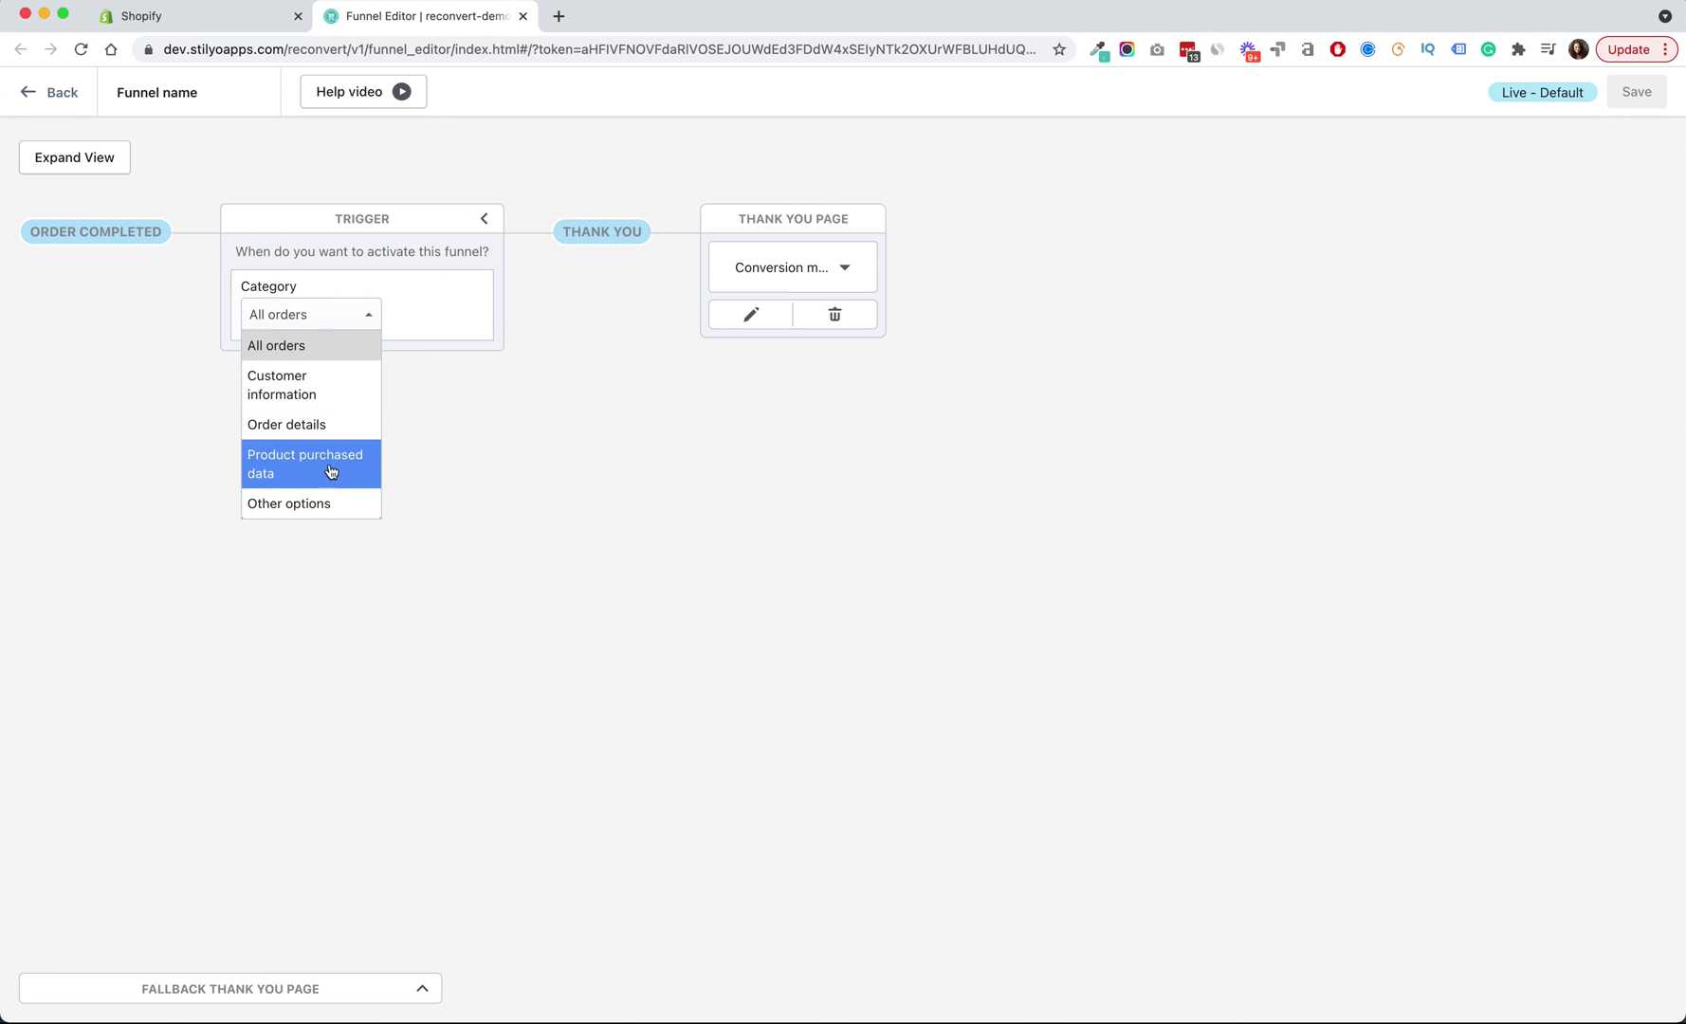
{"action": "left_click", "coordinate": [325, 504]}
{"action": "left_click", "coordinate": [279, 327]}
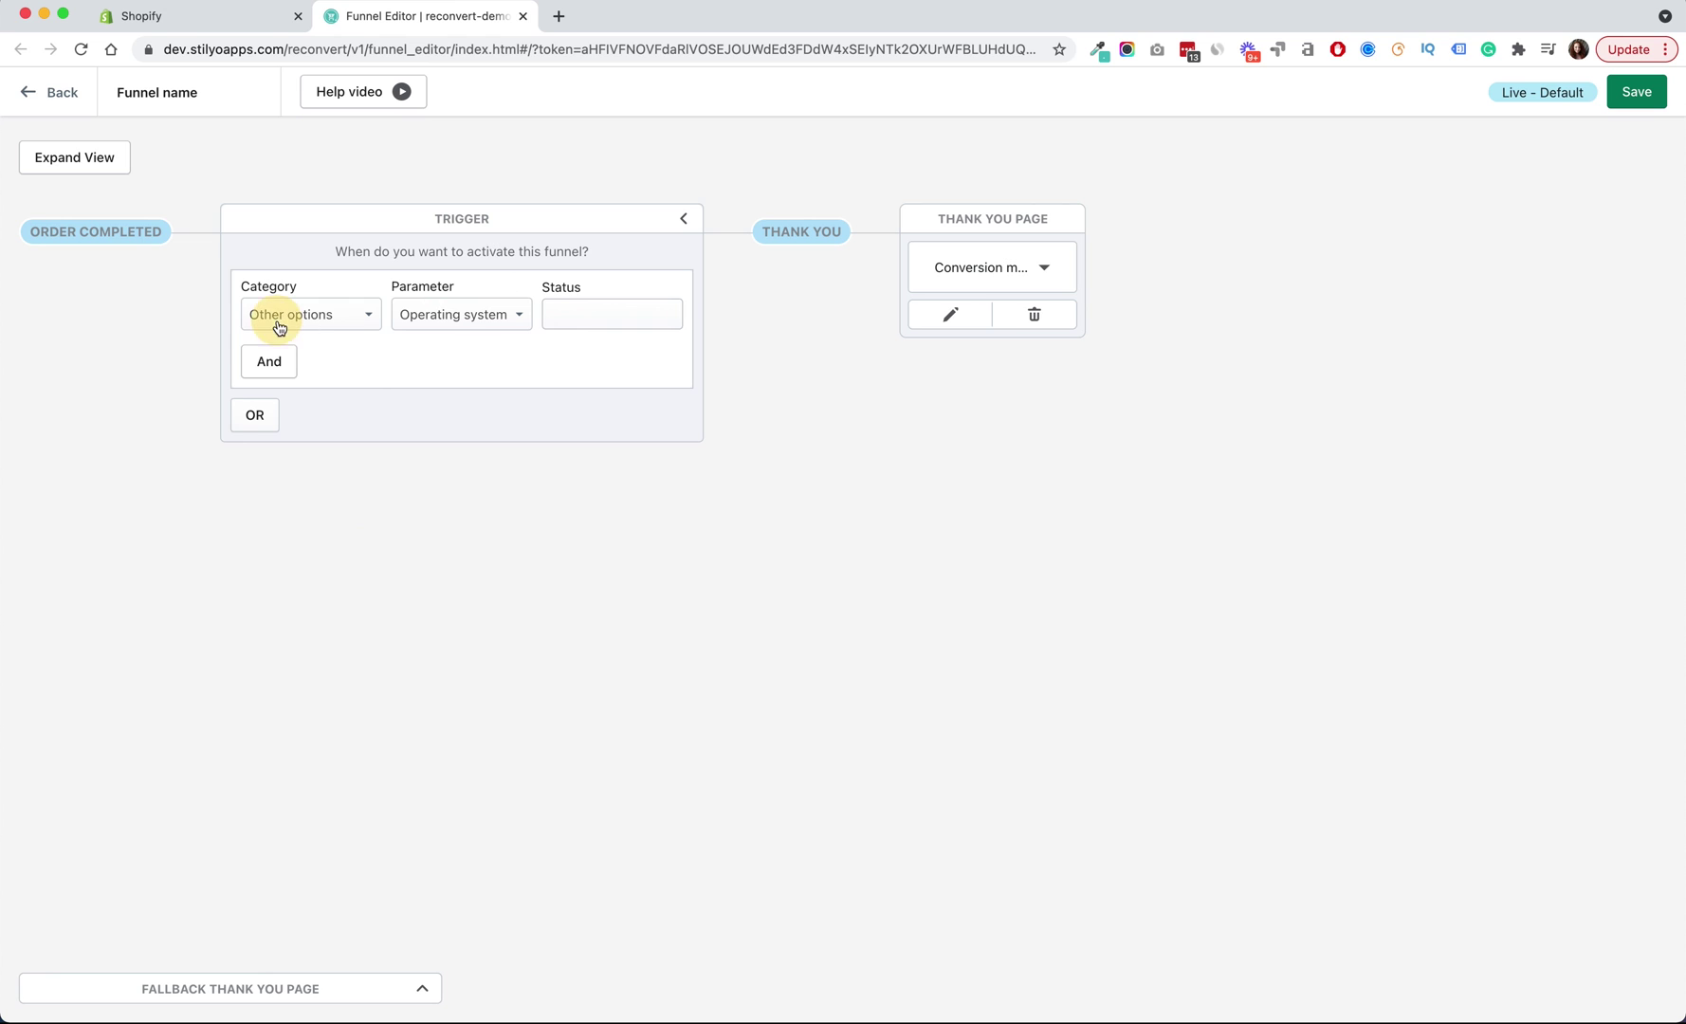
{"action": "left_click", "coordinate": [293, 349]}
{"action": "left_click", "coordinate": [484, 219]}
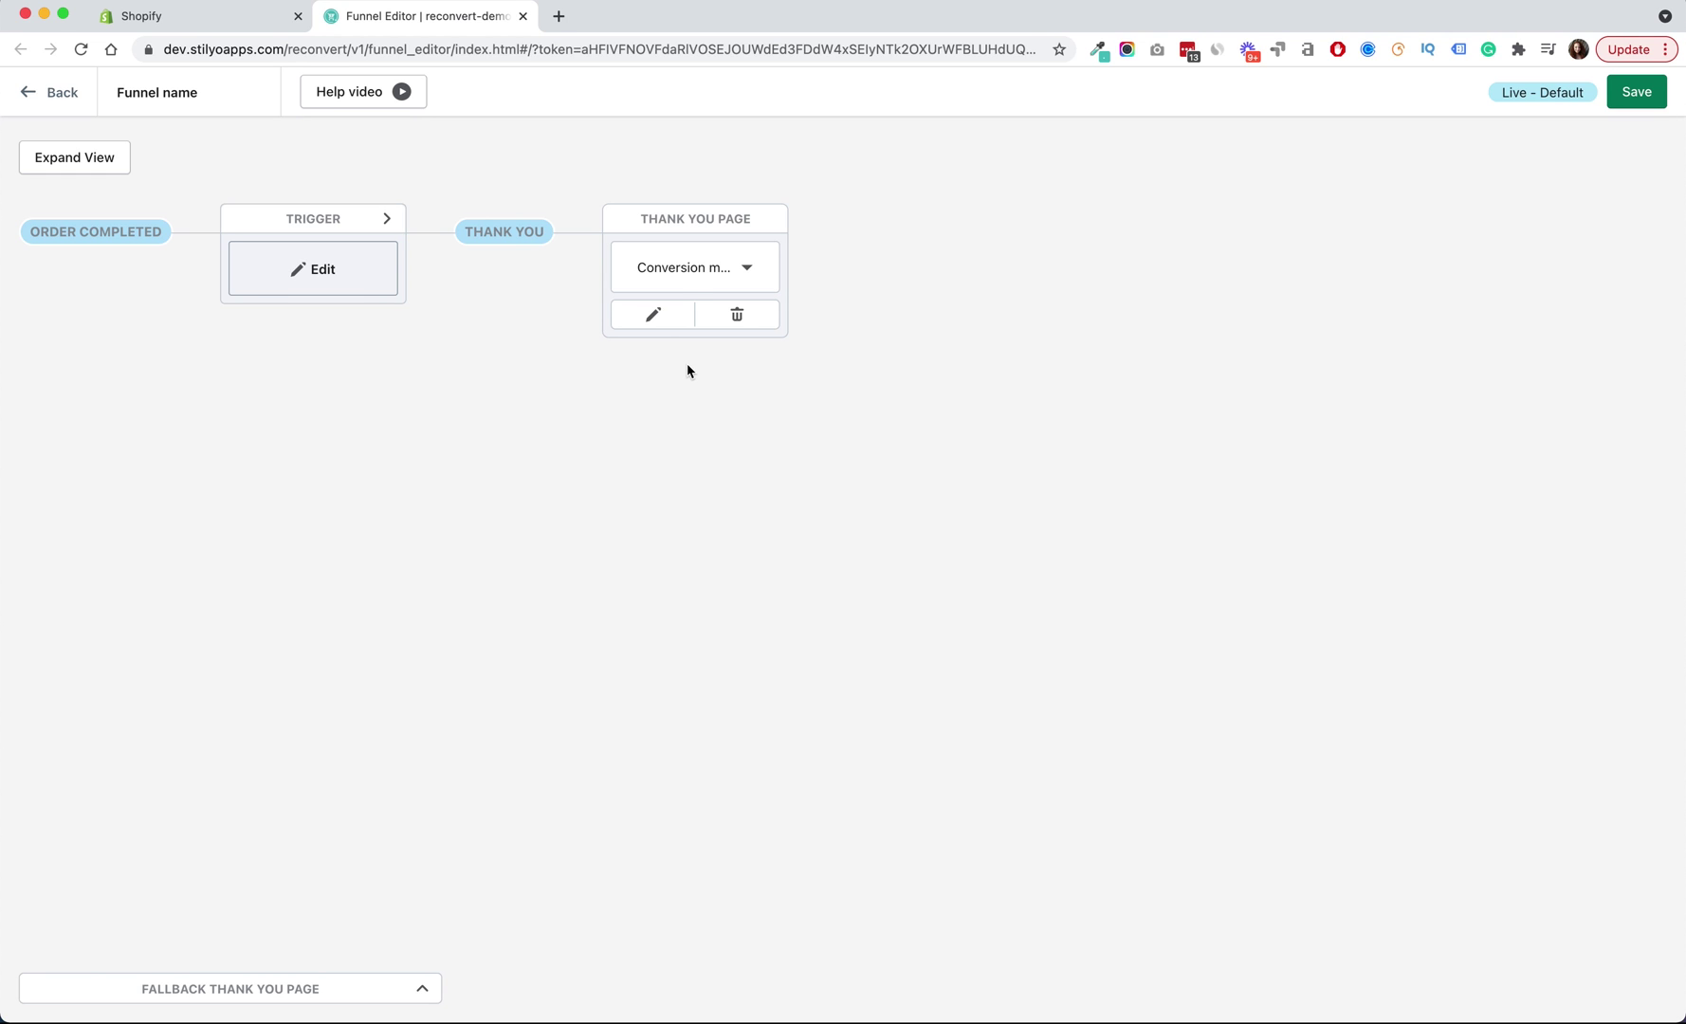
- Expand the thank you page's statistics and review the Conversion monster template, including its general settings
{"action": "left_click", "coordinate": [749, 269]}
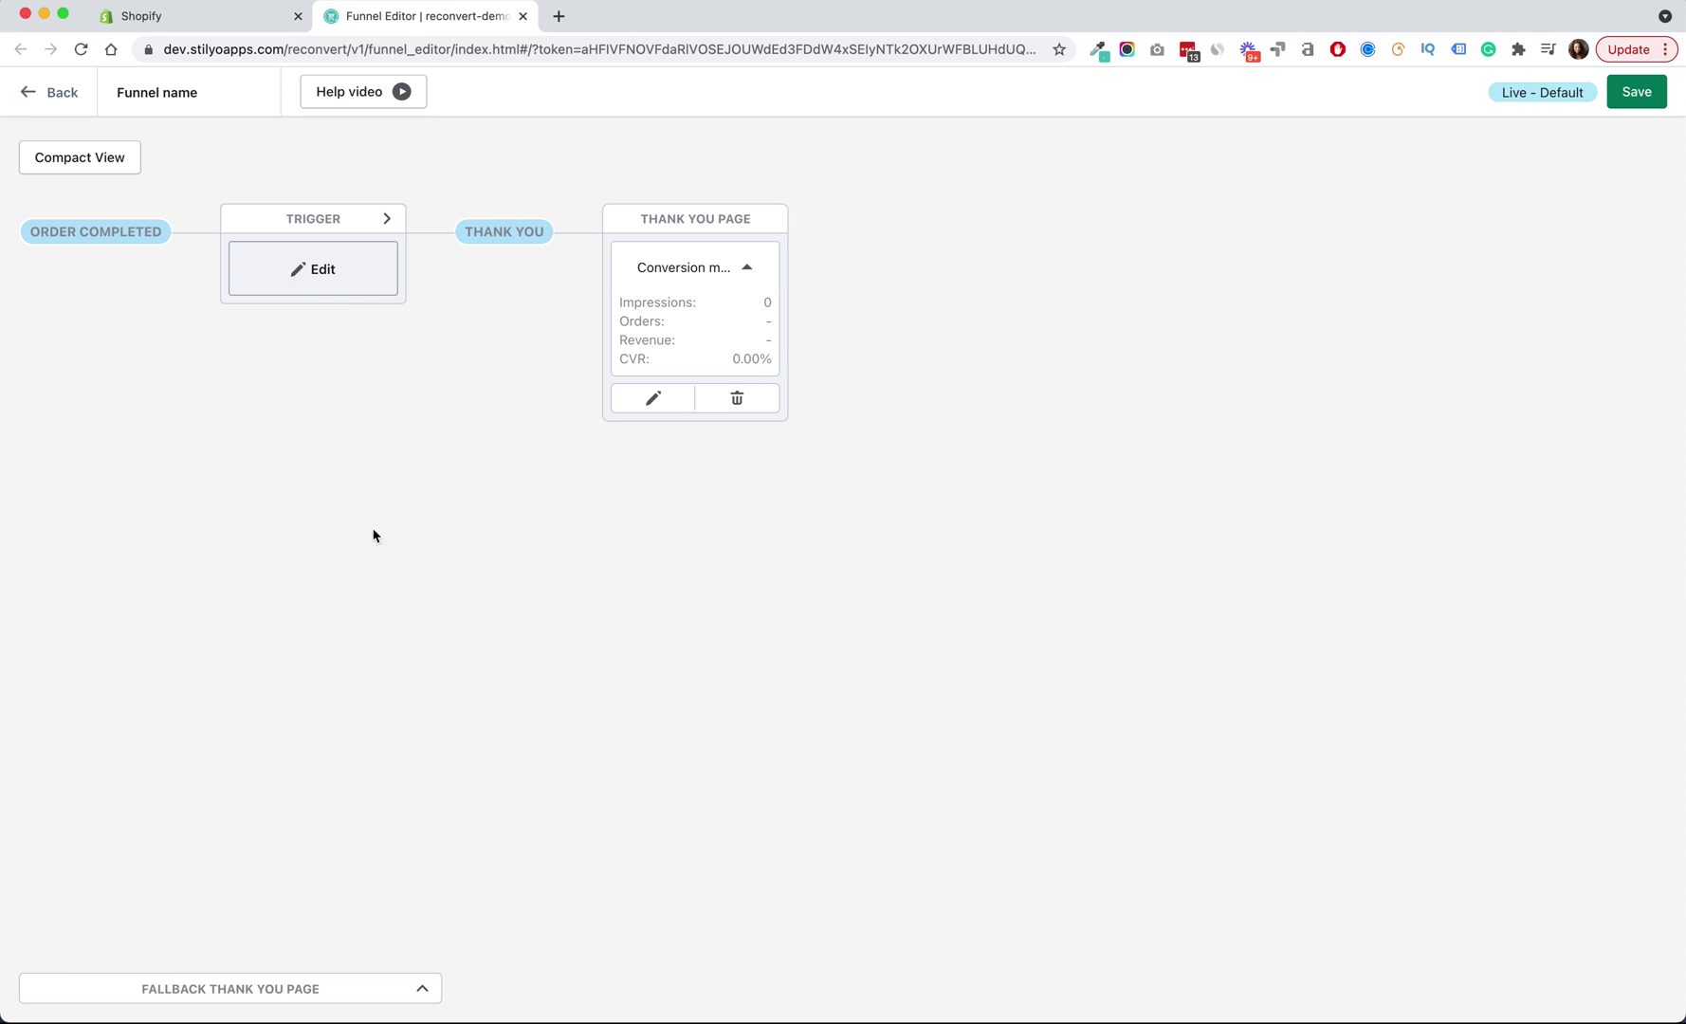
{"action": "left_click", "coordinate": [664, 400]}
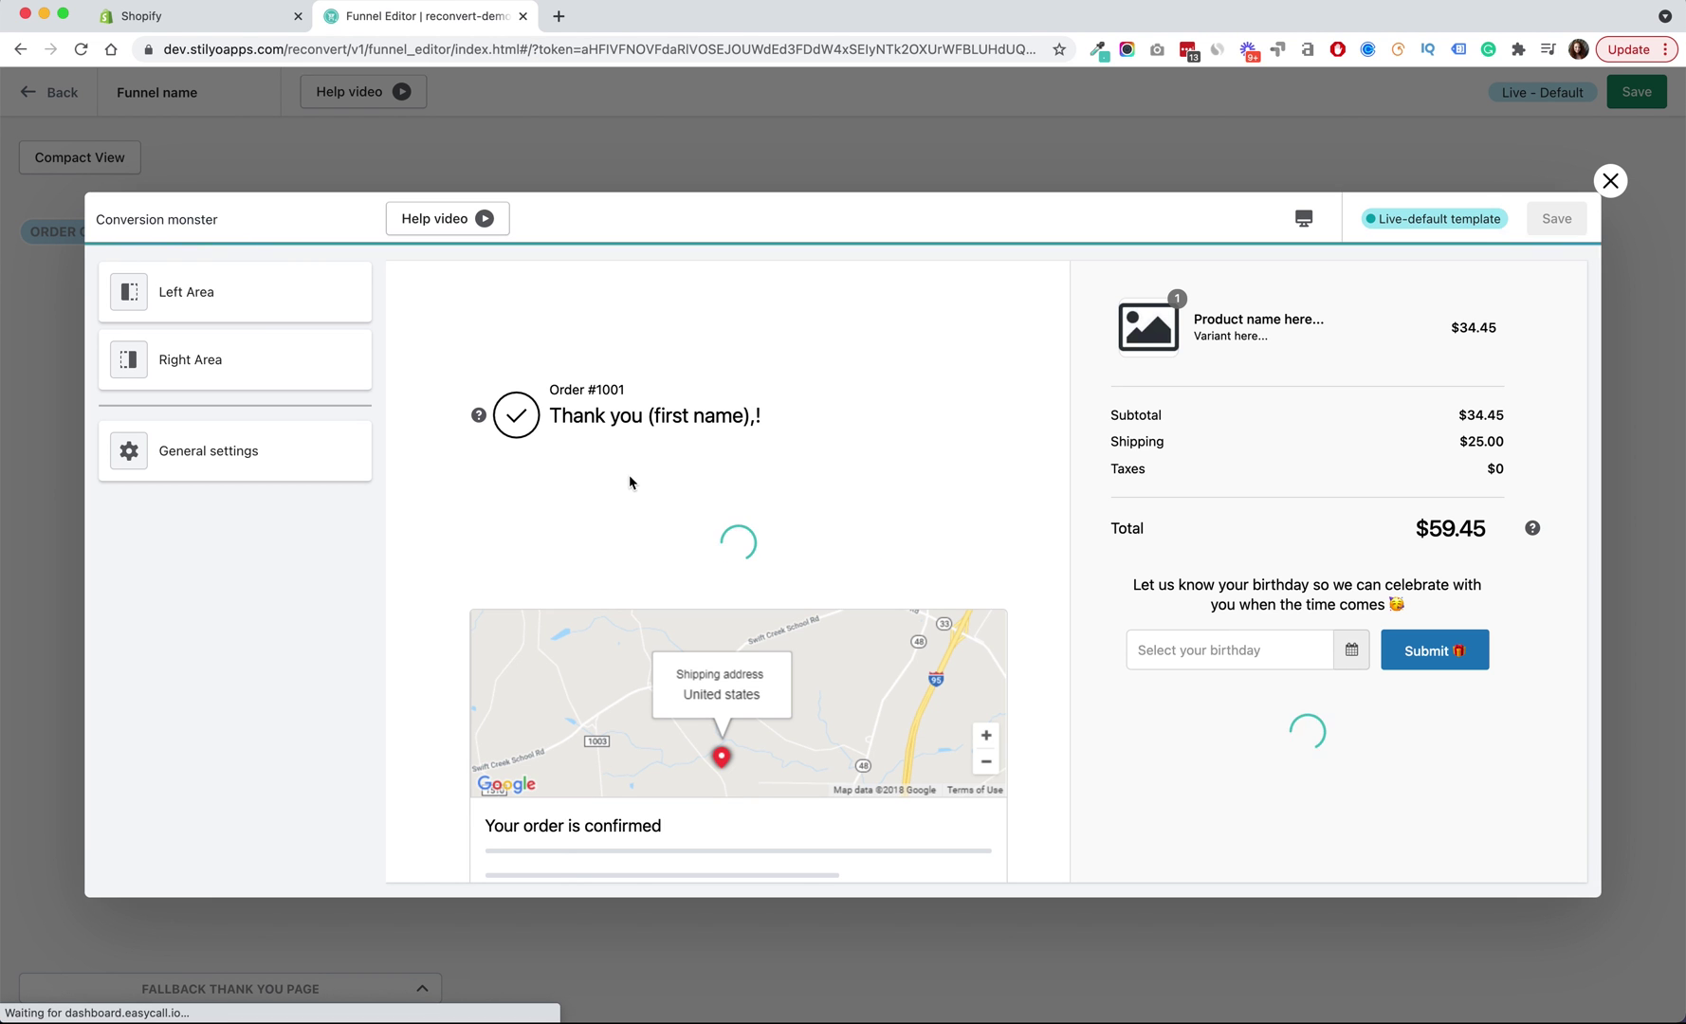
{"action": "scroll", "coordinate": [585, 542], "scroll_direction": "down", "scroll_amount": 1}
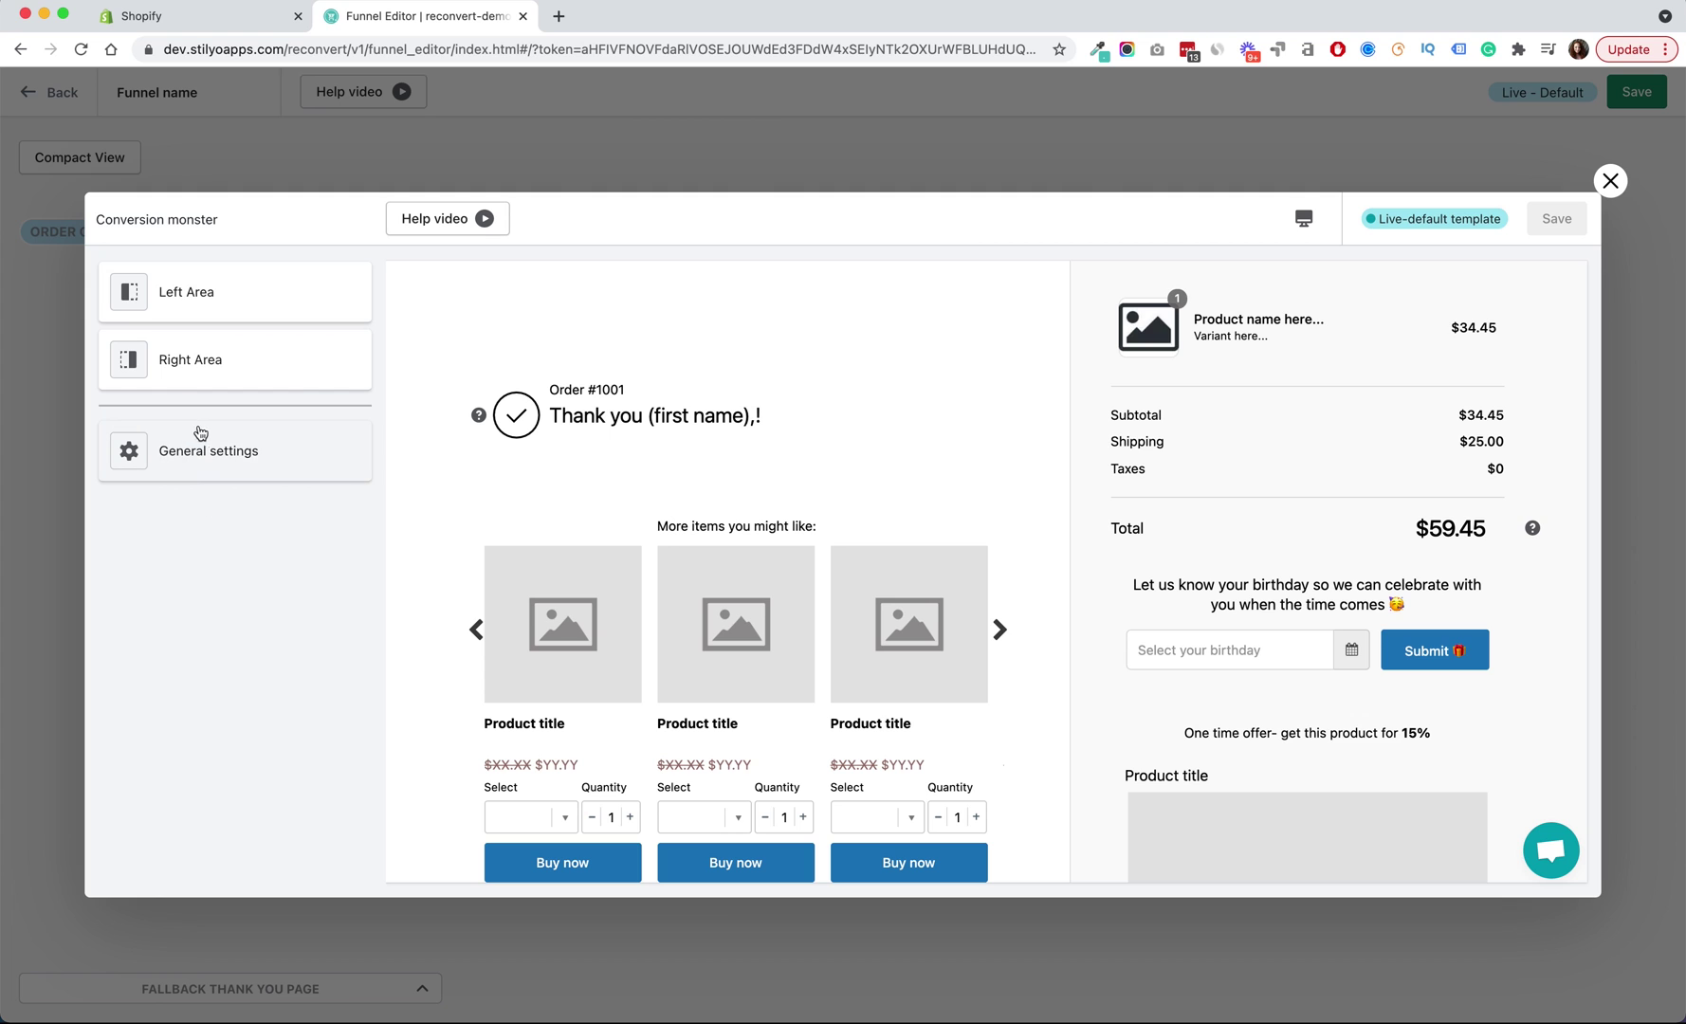
{"action": "left_click", "coordinate": [241, 446]}
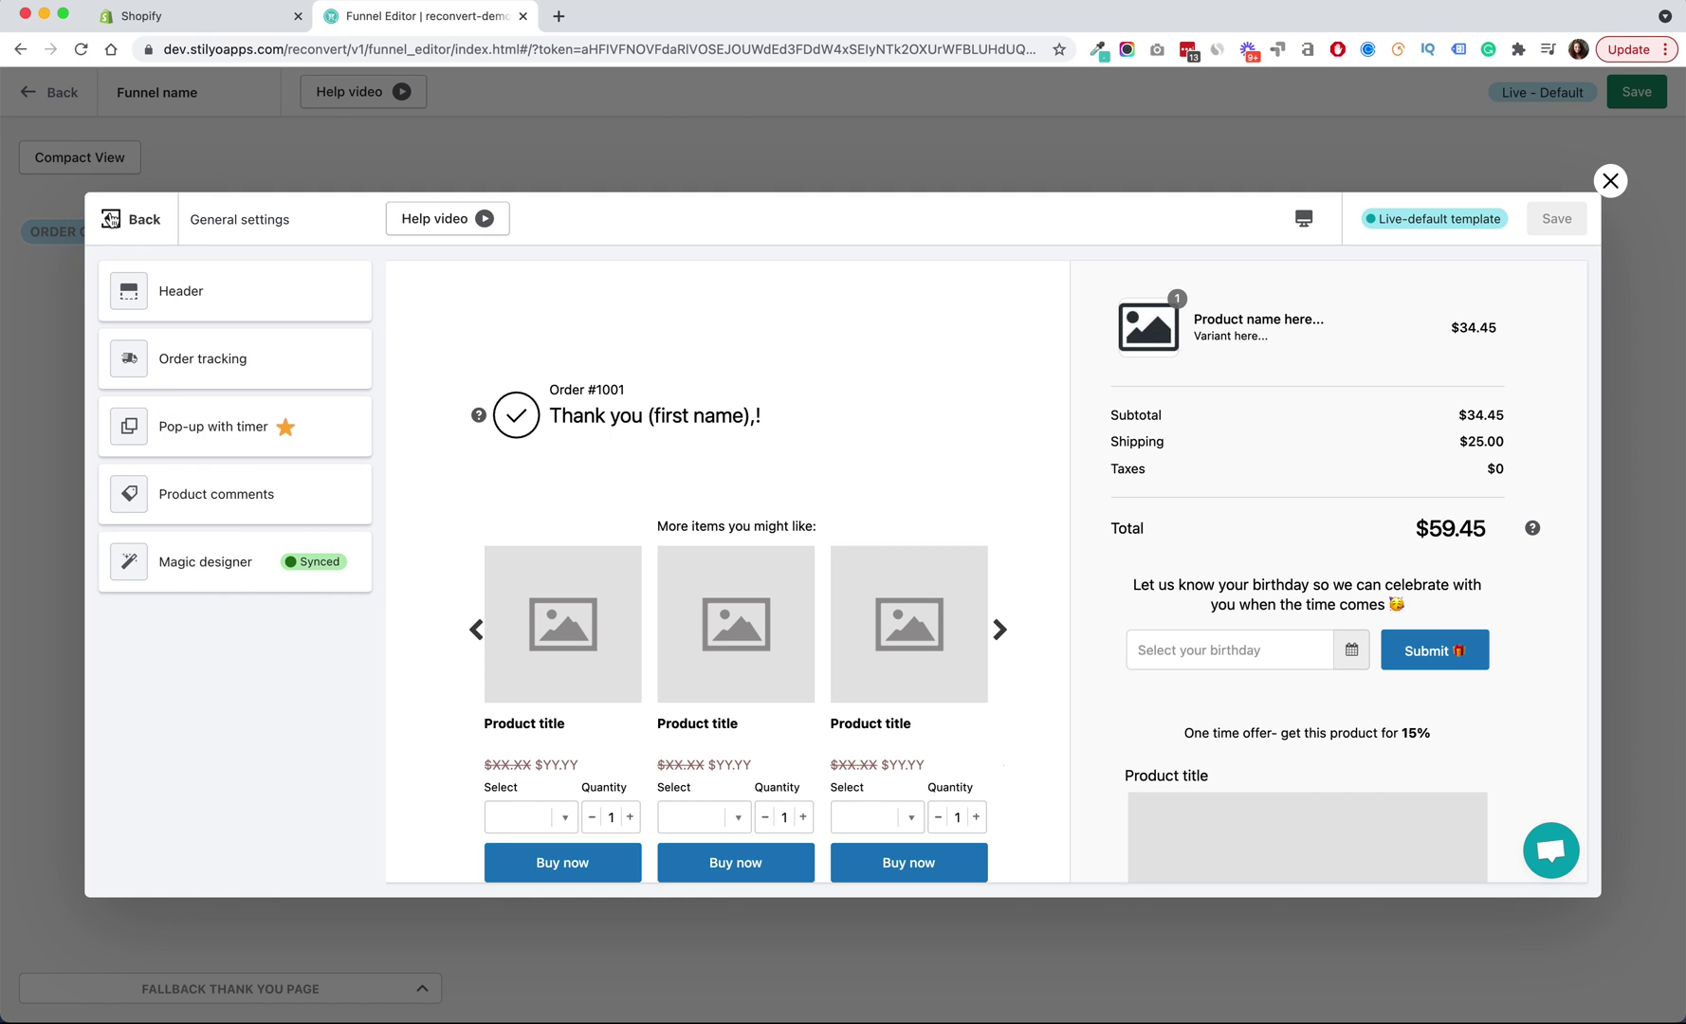
{"action": "left_click", "coordinate": [110, 220]}
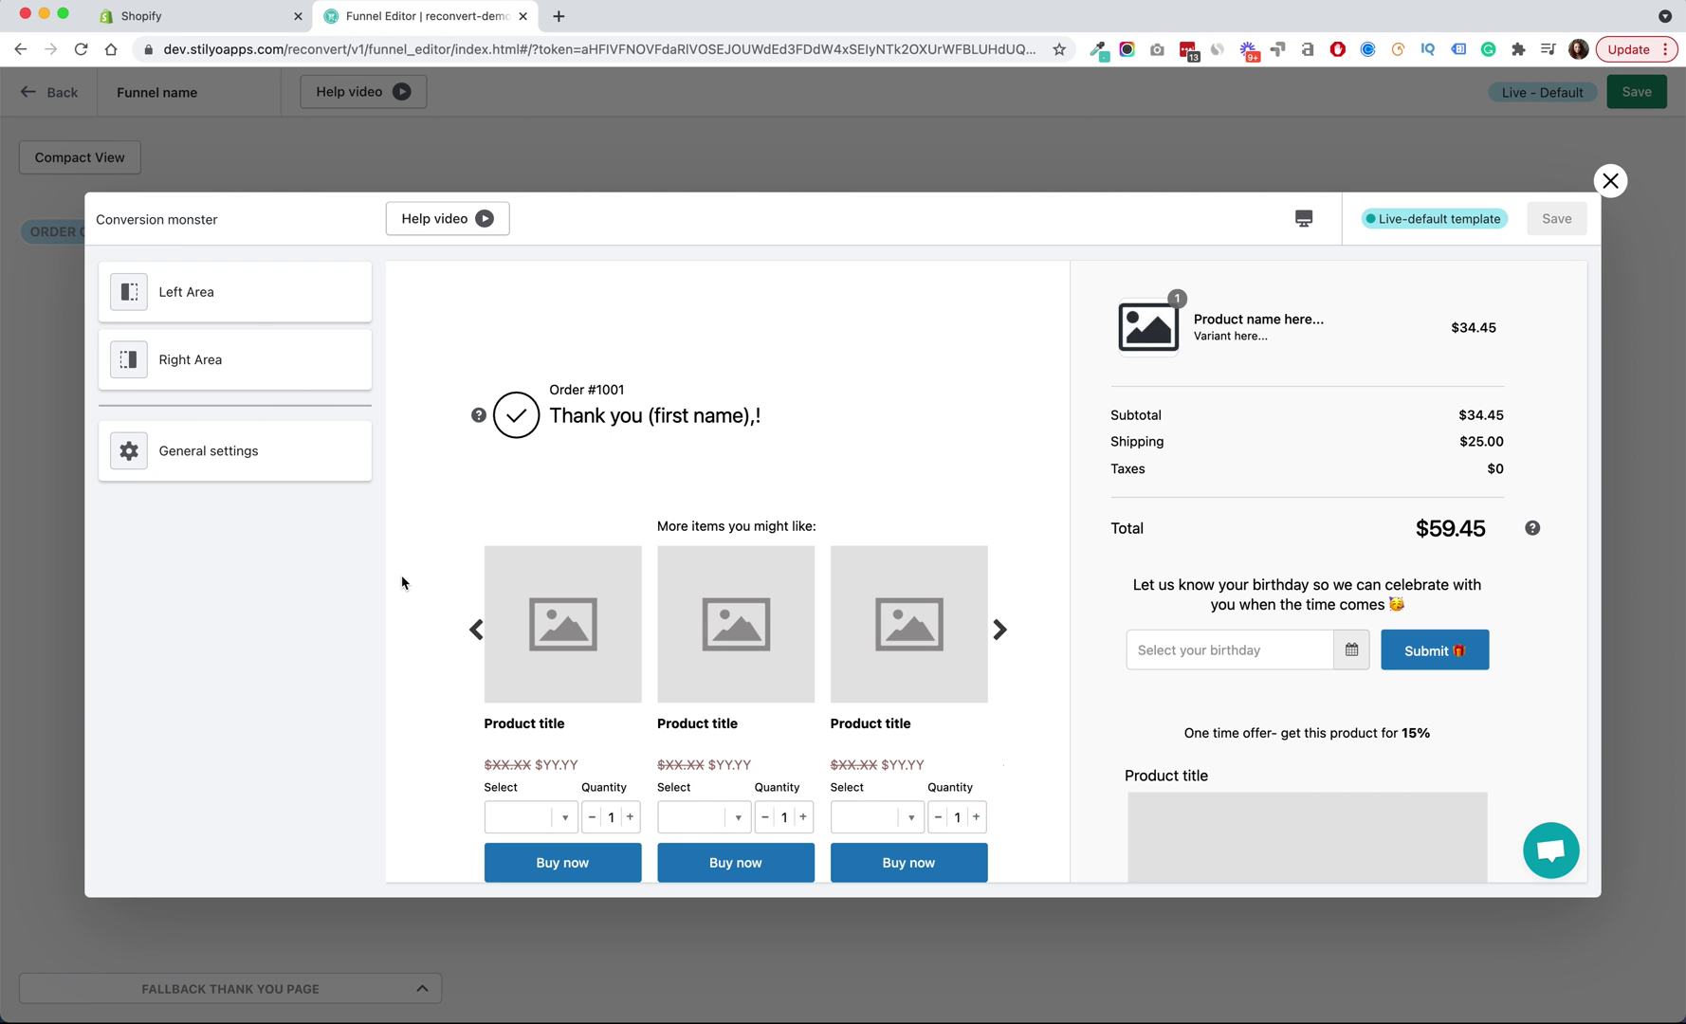
{"action": "scroll", "coordinate": [839, 647], "scroll_direction": "down", "scroll_amount": 3}
{"action": "scroll", "coordinate": [840, 646], "scroll_direction": "up", "scroll_amount": 3}
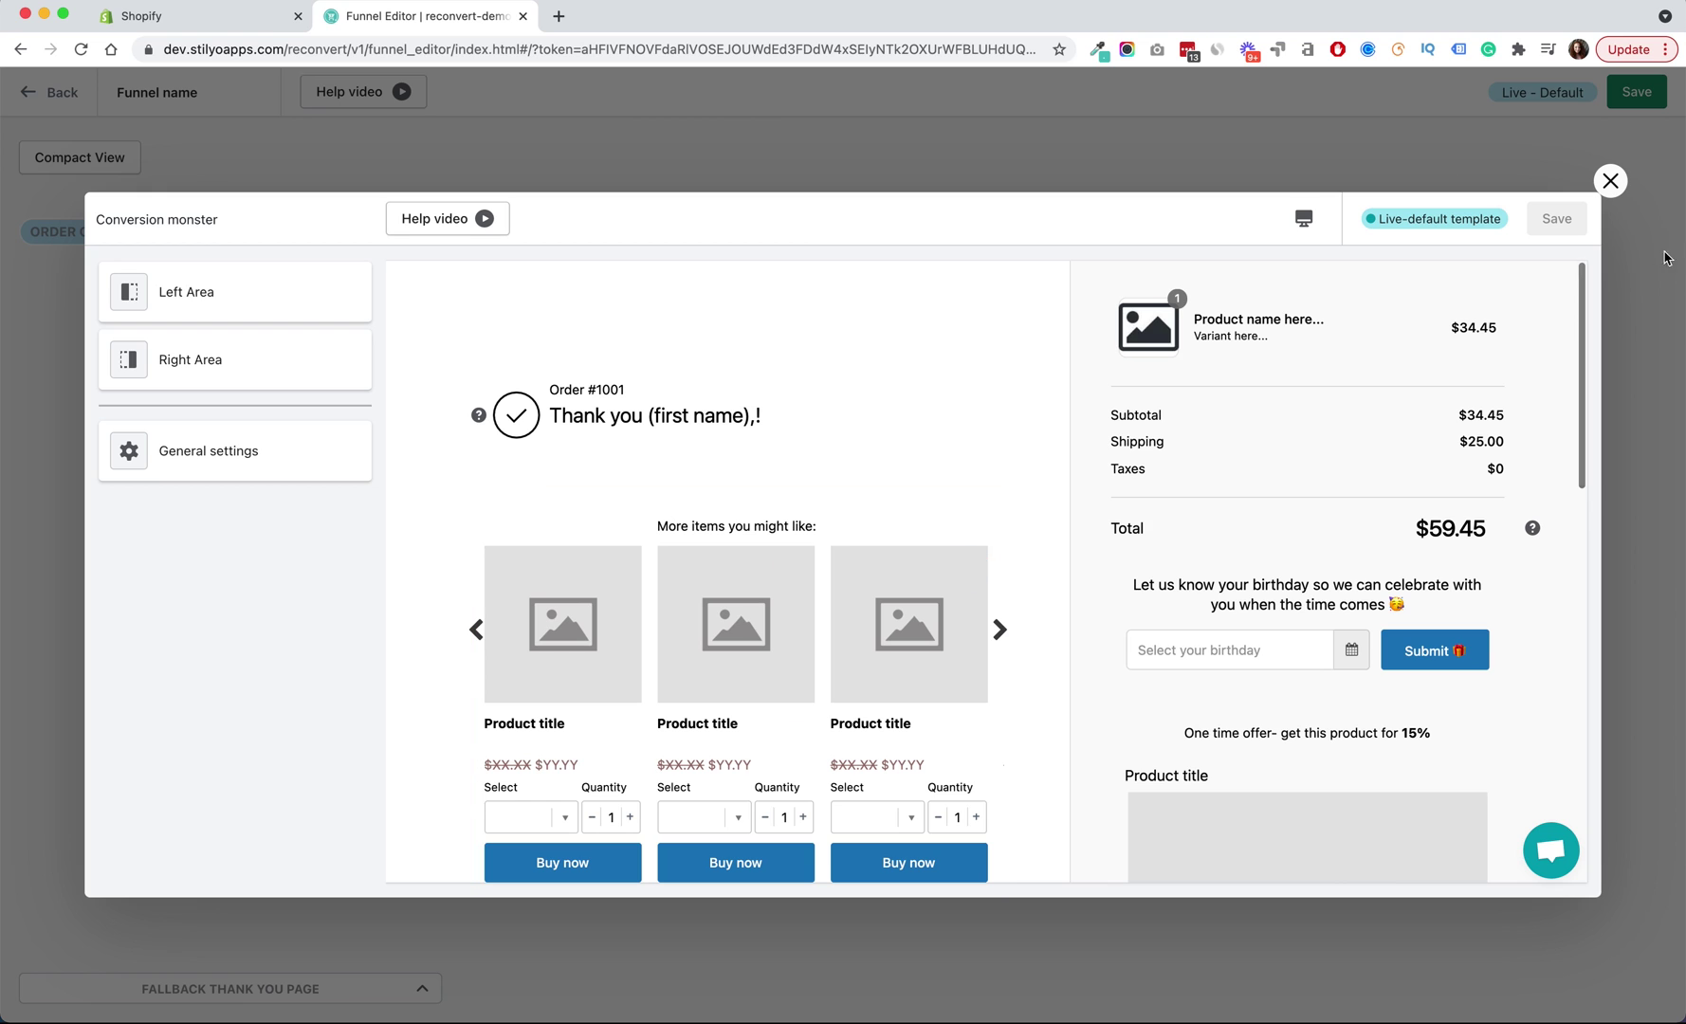
{"action": "left_click", "coordinate": [1609, 181]}
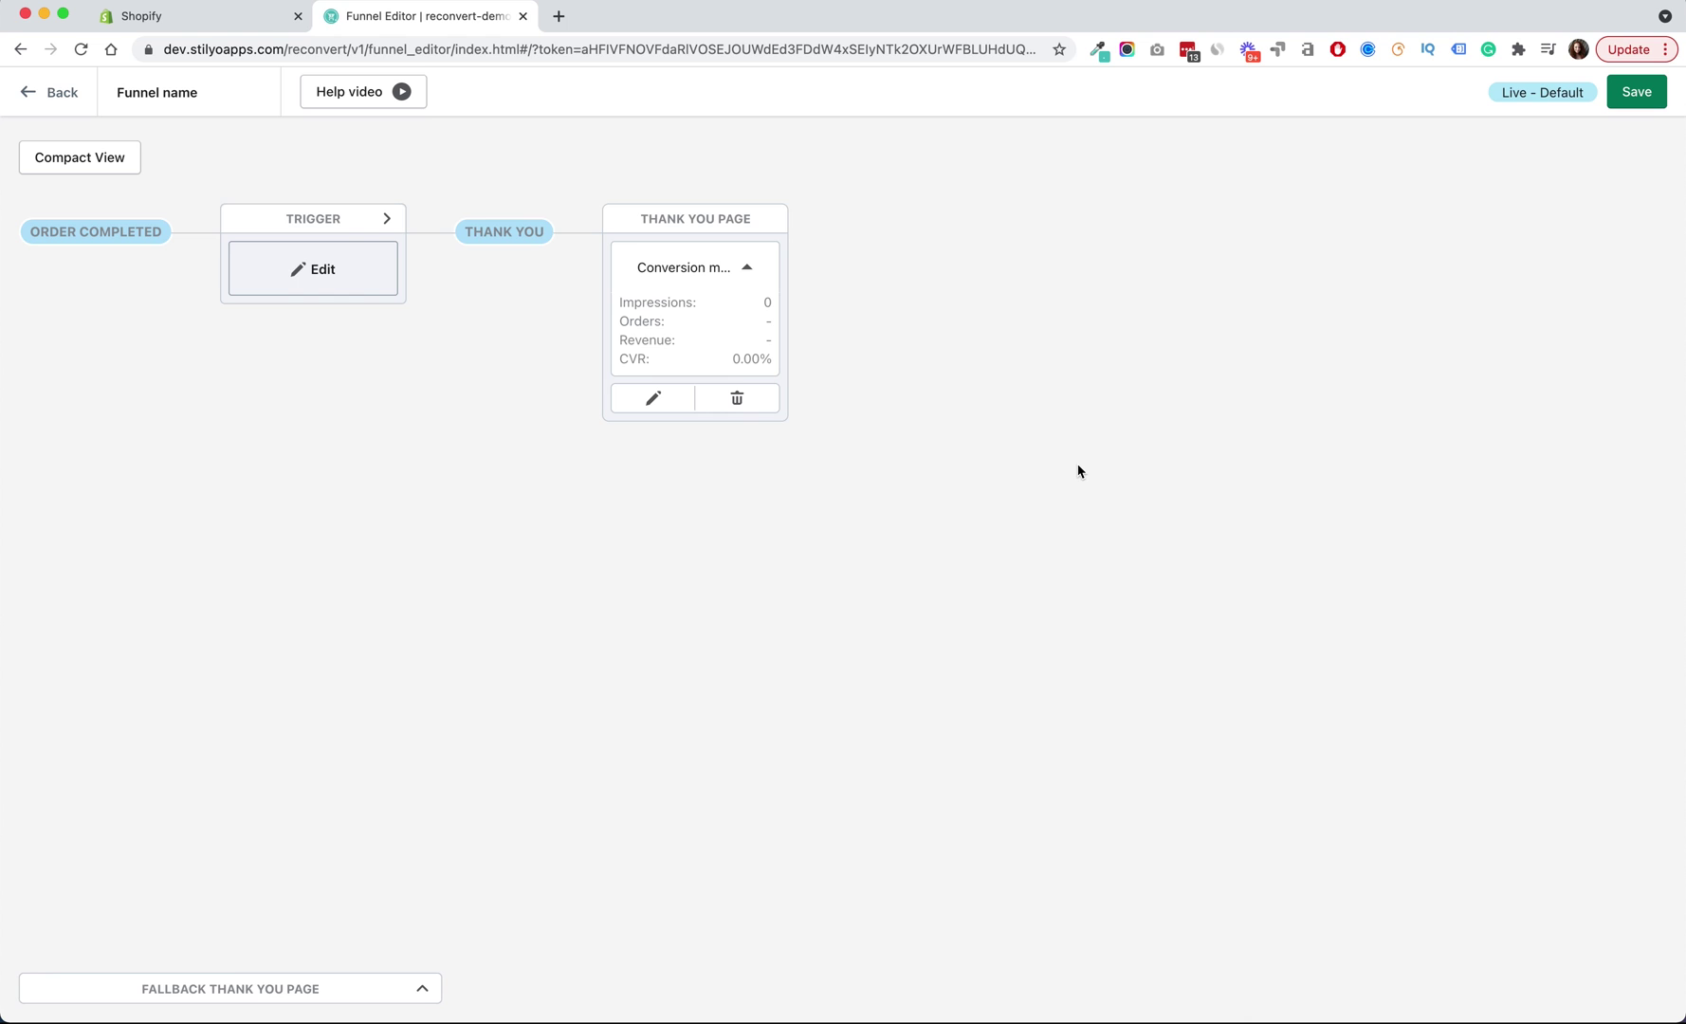
- Delete the thank you page from the funnel and add an upsell with a new offer in its place
{"action": "left_click", "coordinate": [737, 402]}
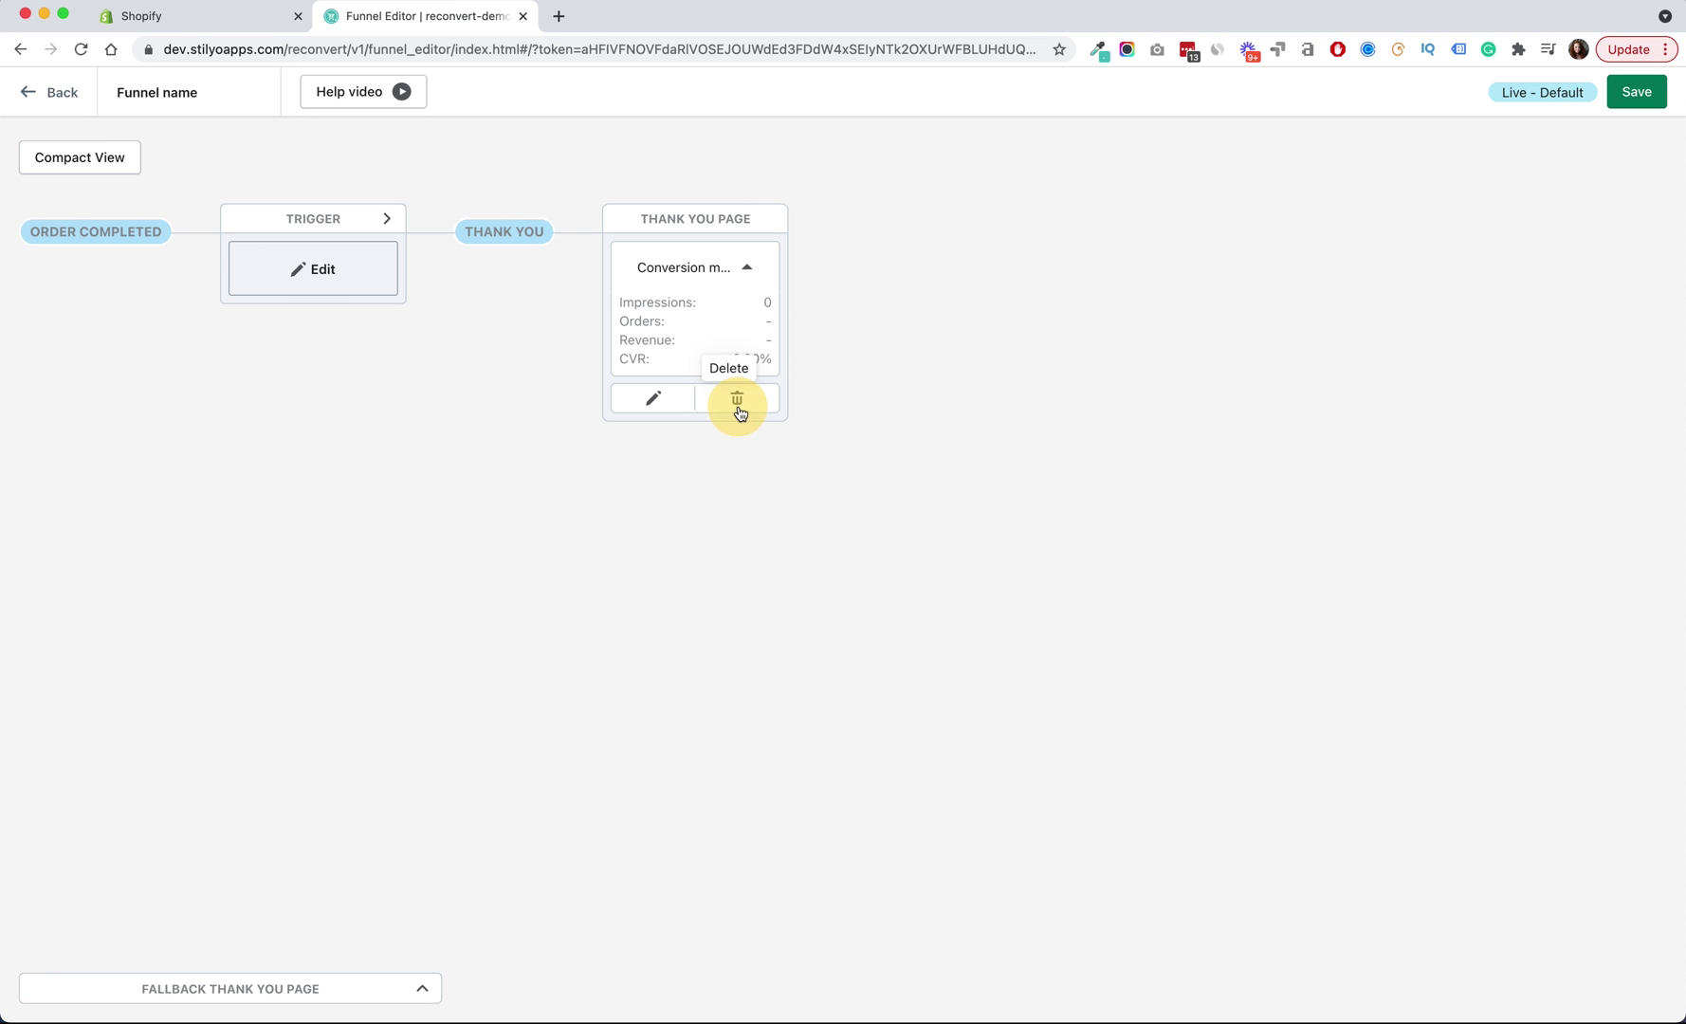
{"action": "left_click", "coordinate": [999, 621]}
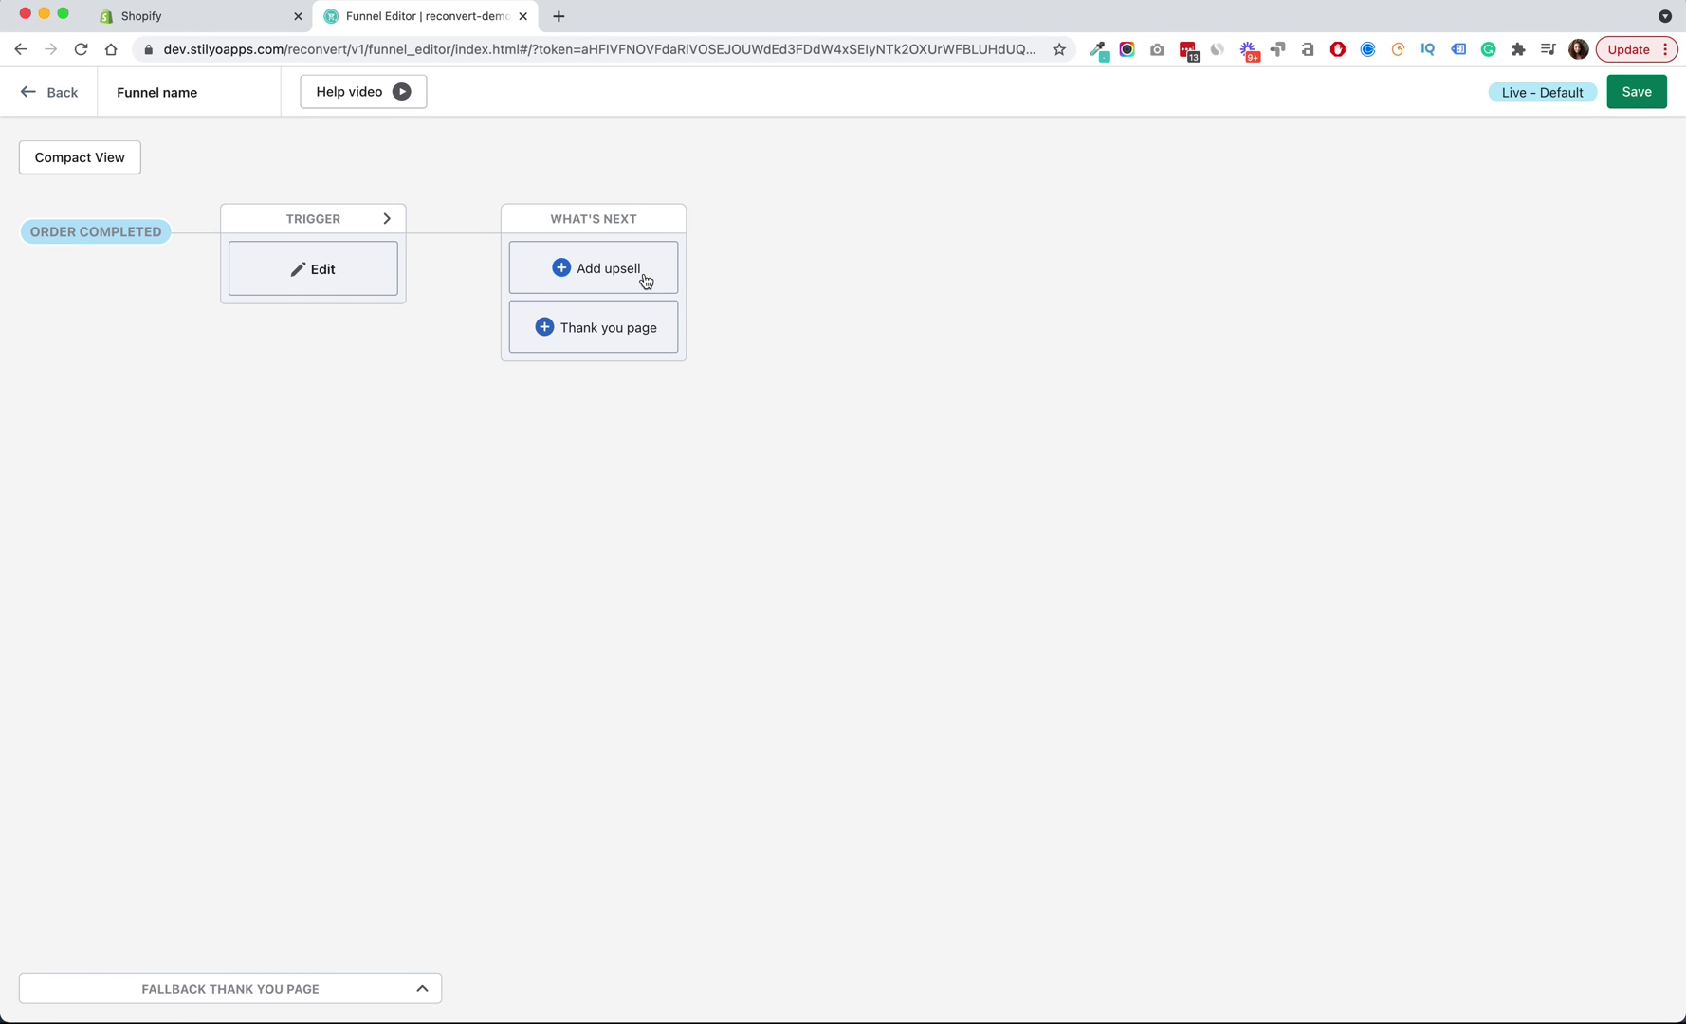
{"action": "left_click", "coordinate": [588, 269]}
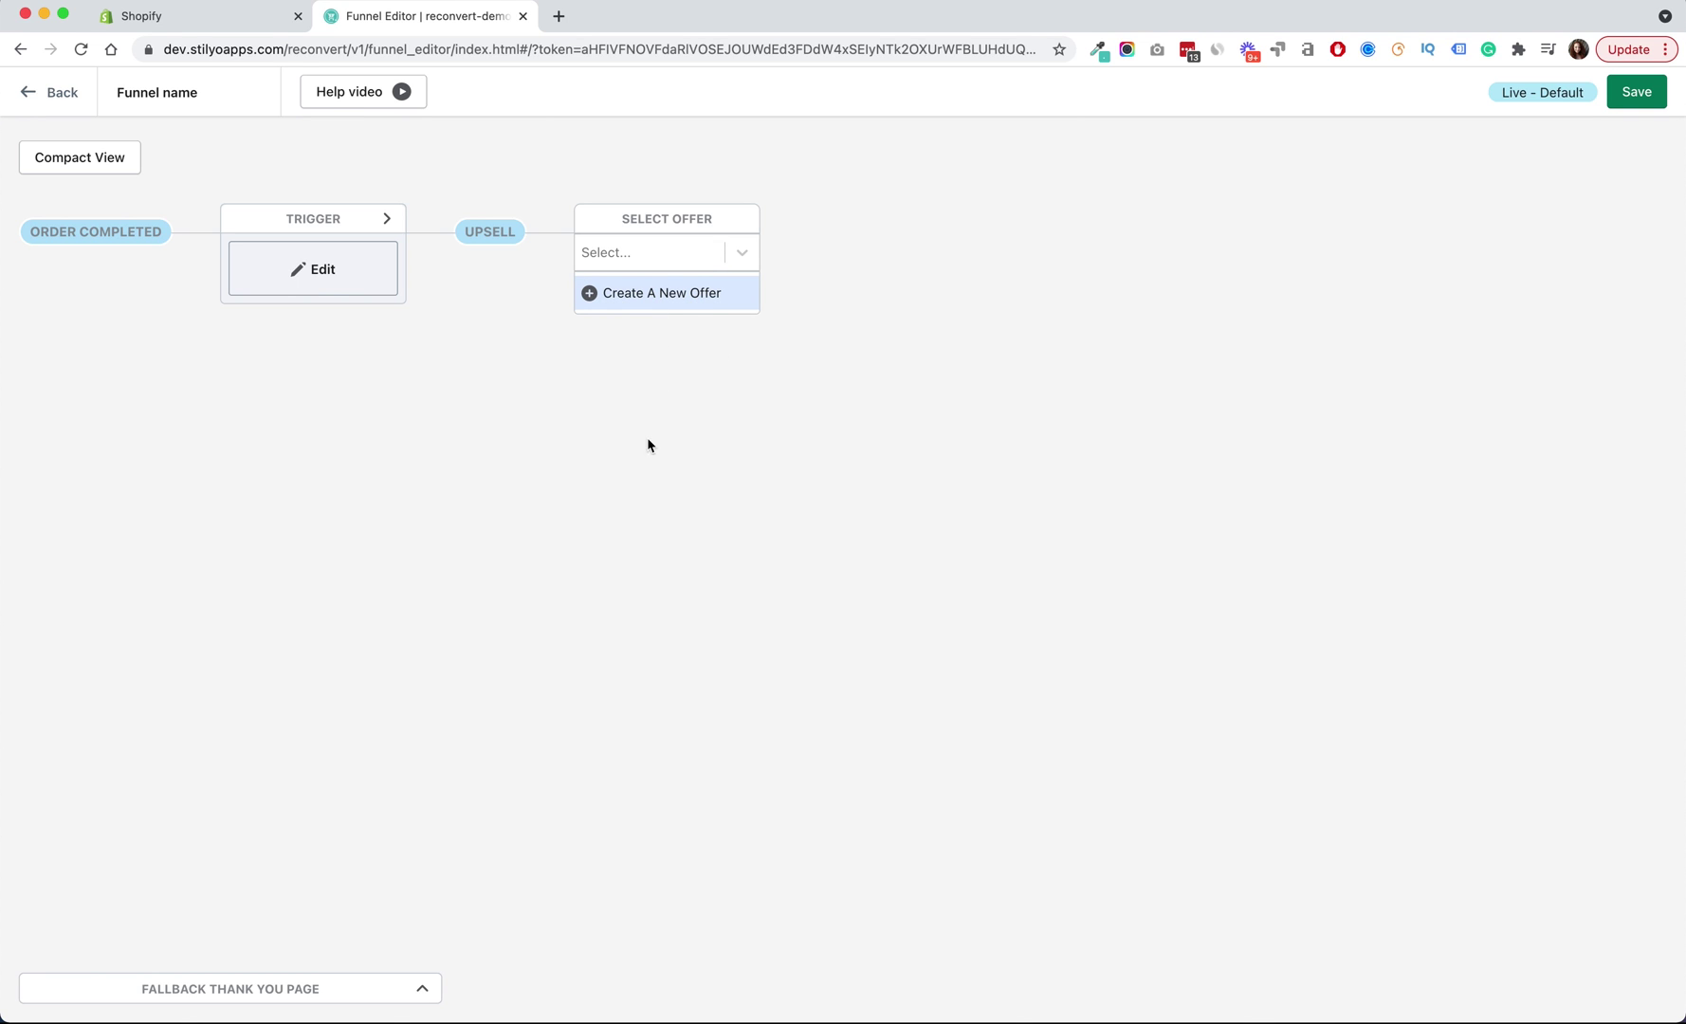
{"action": "left_click", "coordinate": [645, 297]}
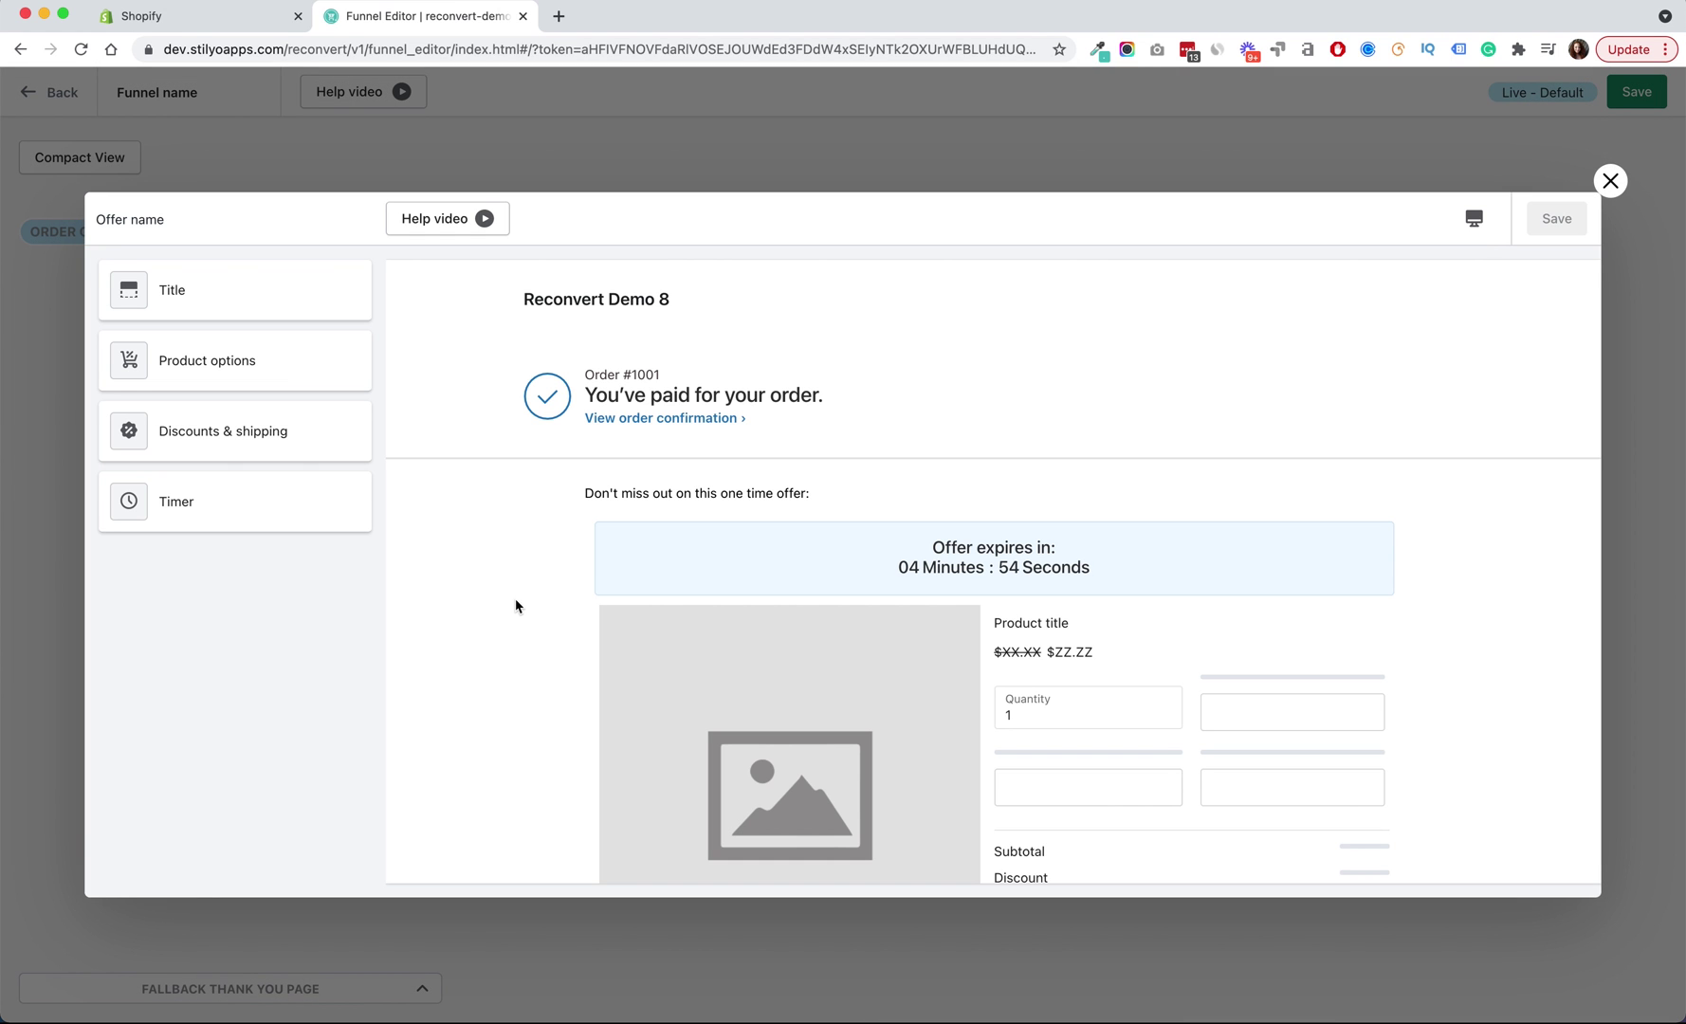
- Examine the new upsell offer's full preview and its title settings, including the offer name and title display options
{"action": "scroll", "coordinate": [514, 606], "scroll_direction": "down", "scroll_amount": 5}
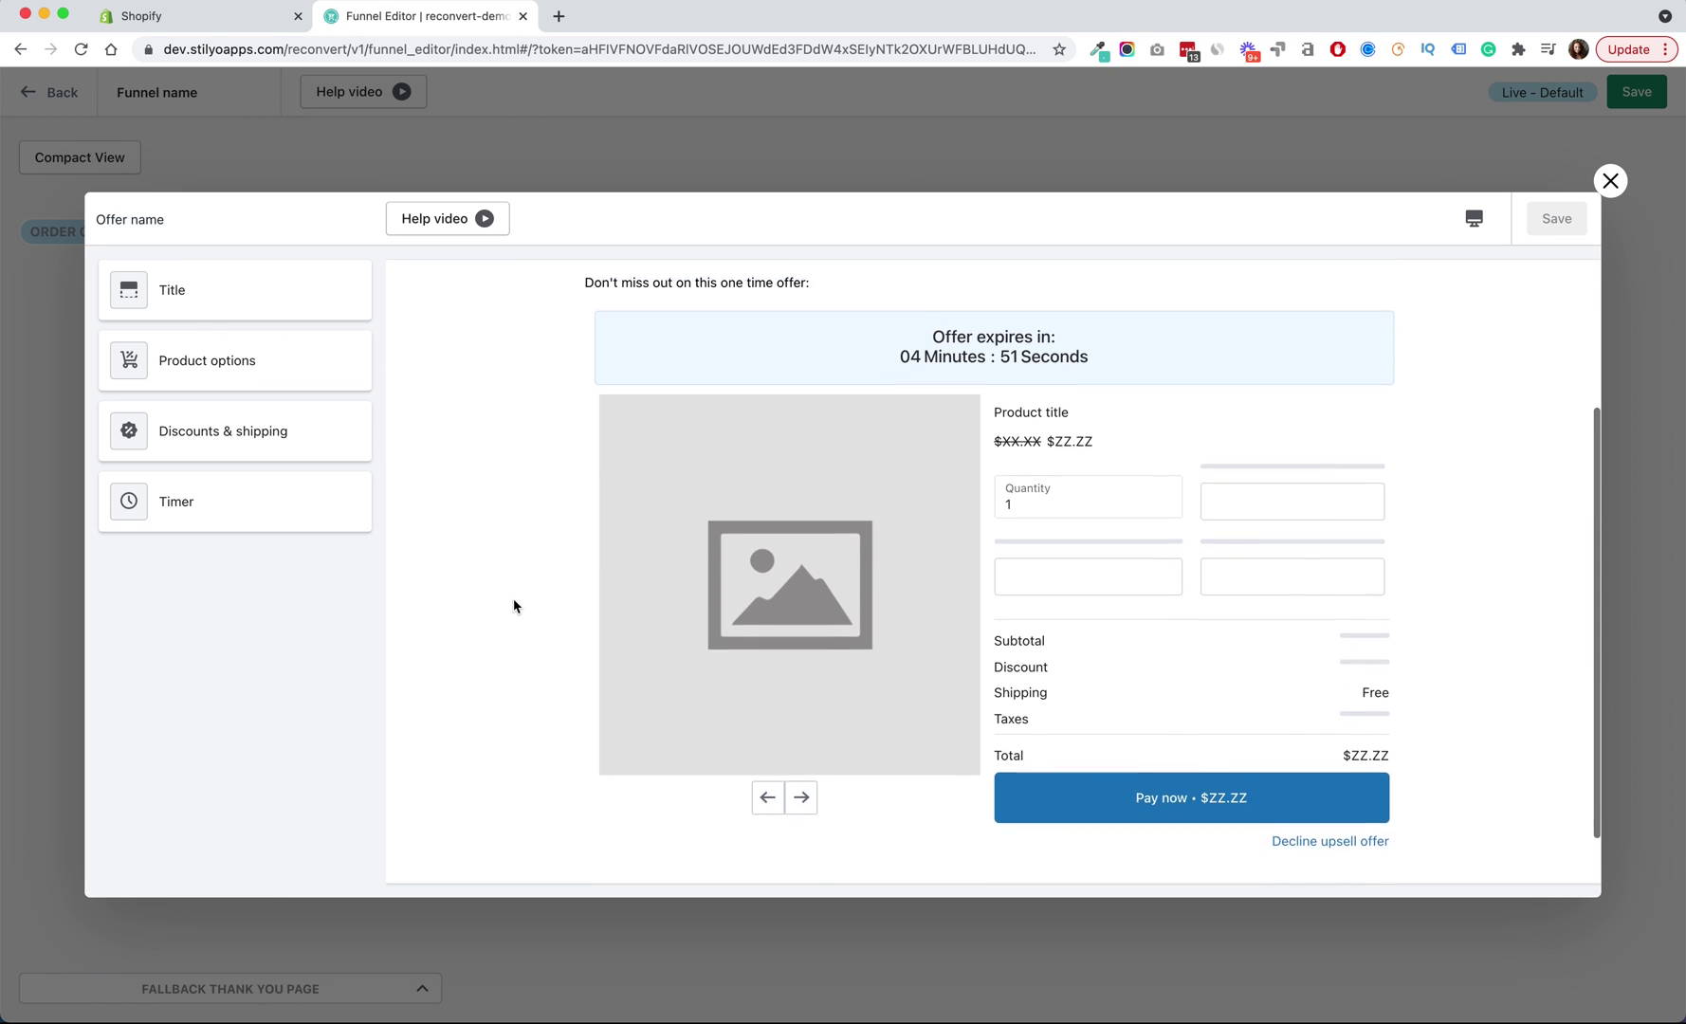
{"action": "scroll", "coordinate": [514, 606], "scroll_direction": "up", "scroll_amount": 5}
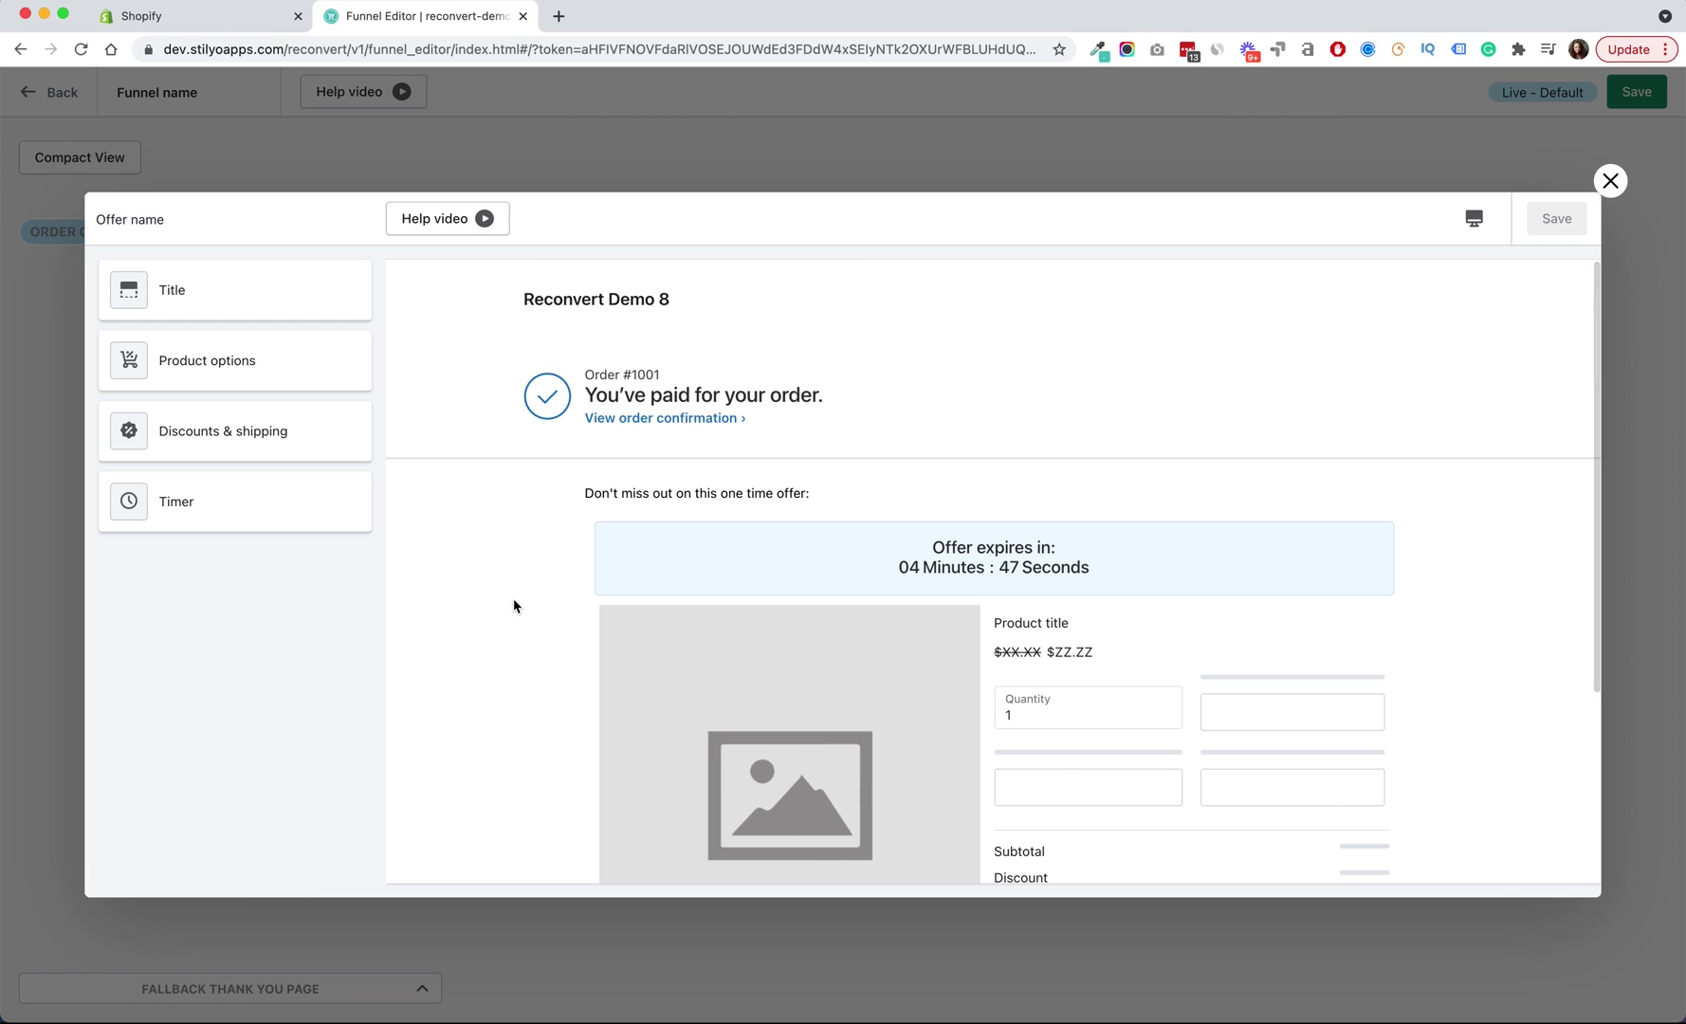
{"action": "scroll", "coordinate": [514, 605], "scroll_direction": "down", "scroll_amount": 4}
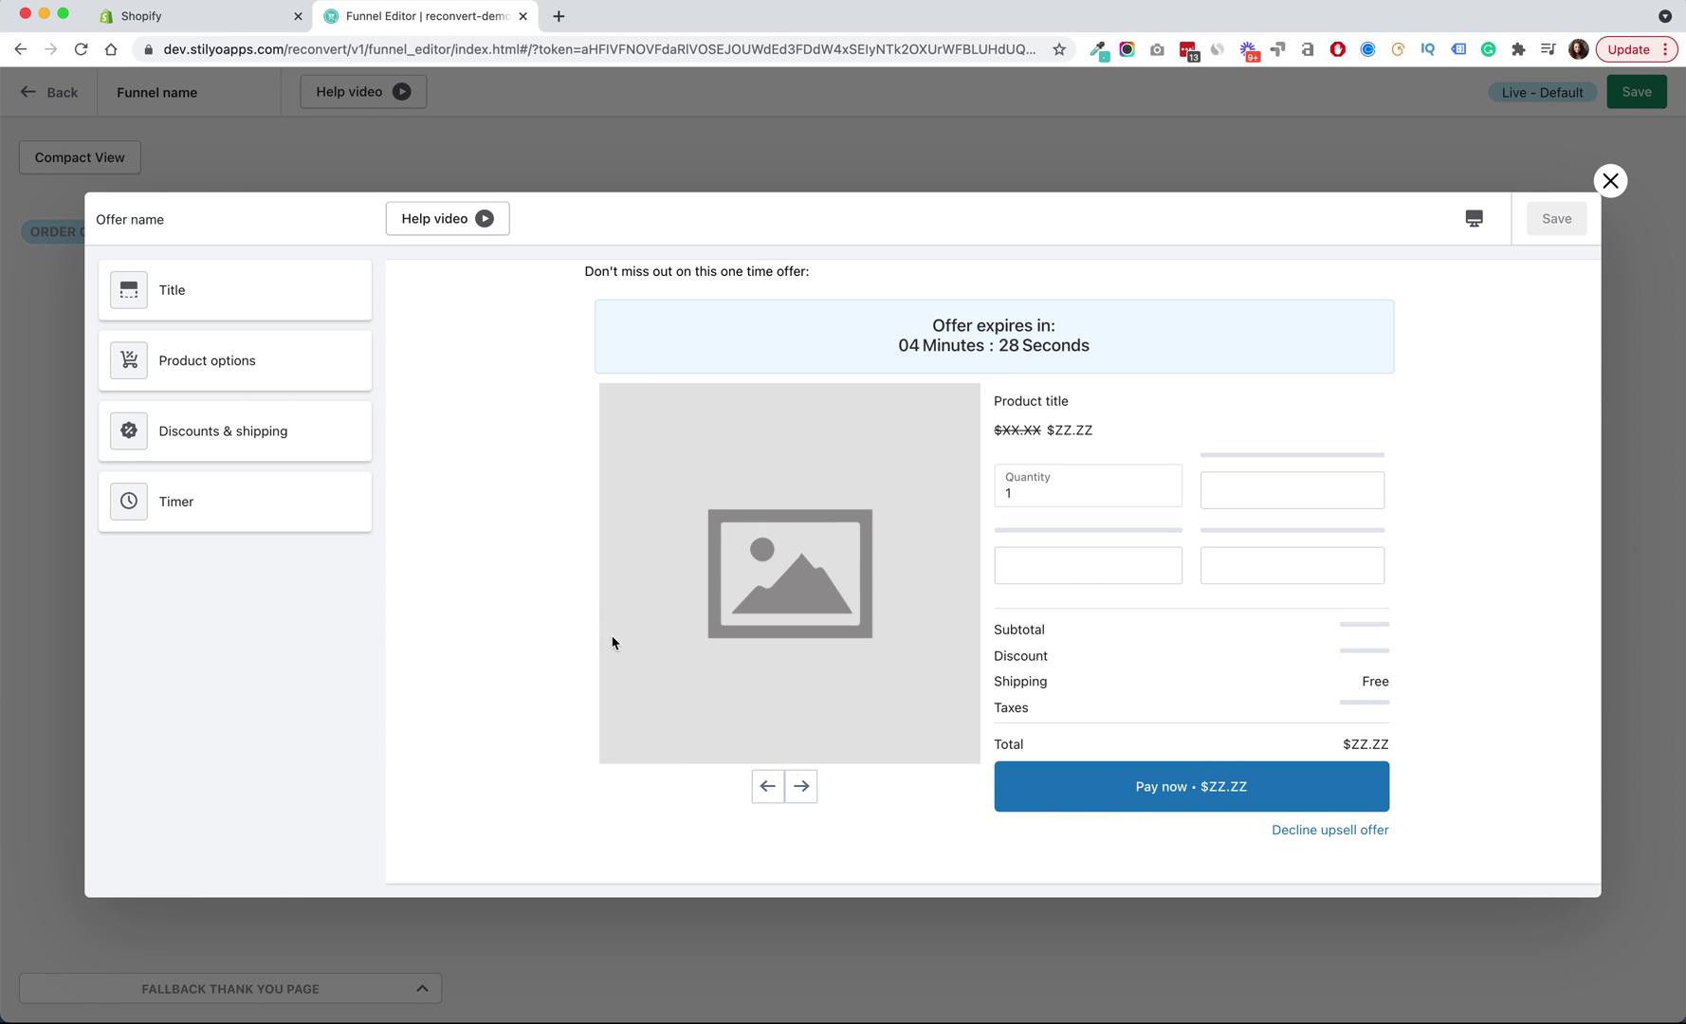
{"action": "scroll", "coordinate": [611, 643], "scroll_direction": "up", "scroll_amount": 5}
{"action": "scroll", "coordinate": [611, 643], "scroll_direction": "down", "scroll_amount": 5}
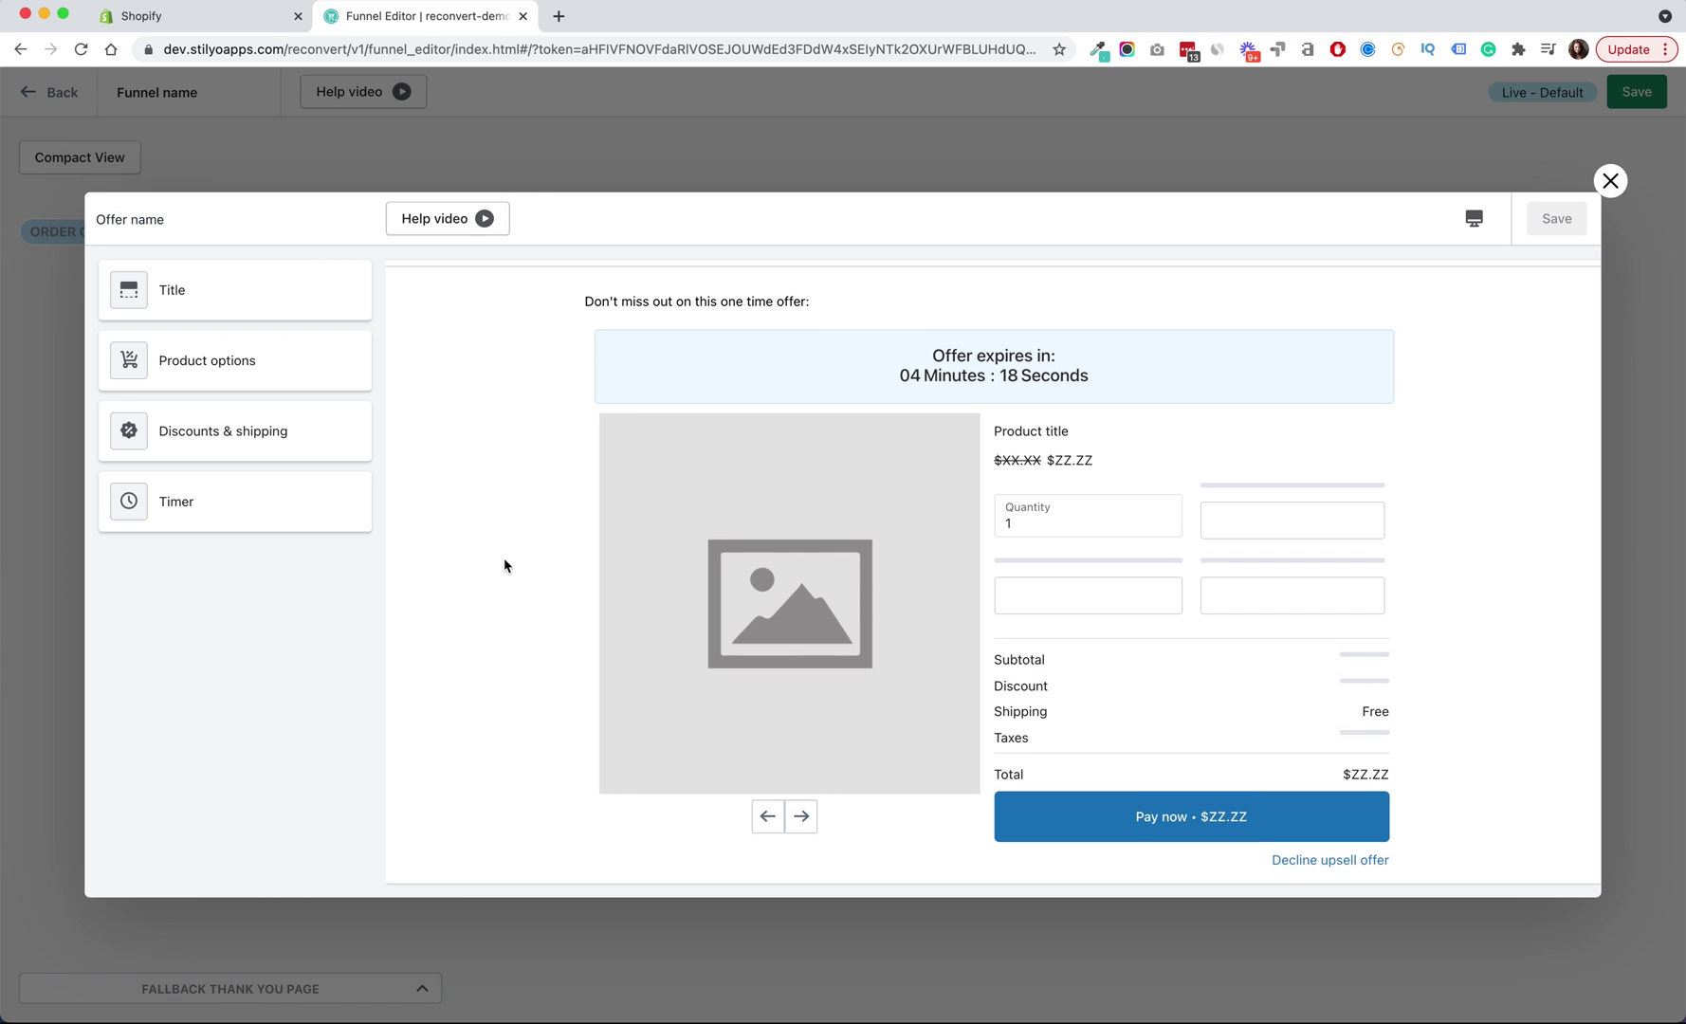
{"action": "scroll", "coordinate": [503, 562], "scroll_direction": "up", "scroll_amount": 3}
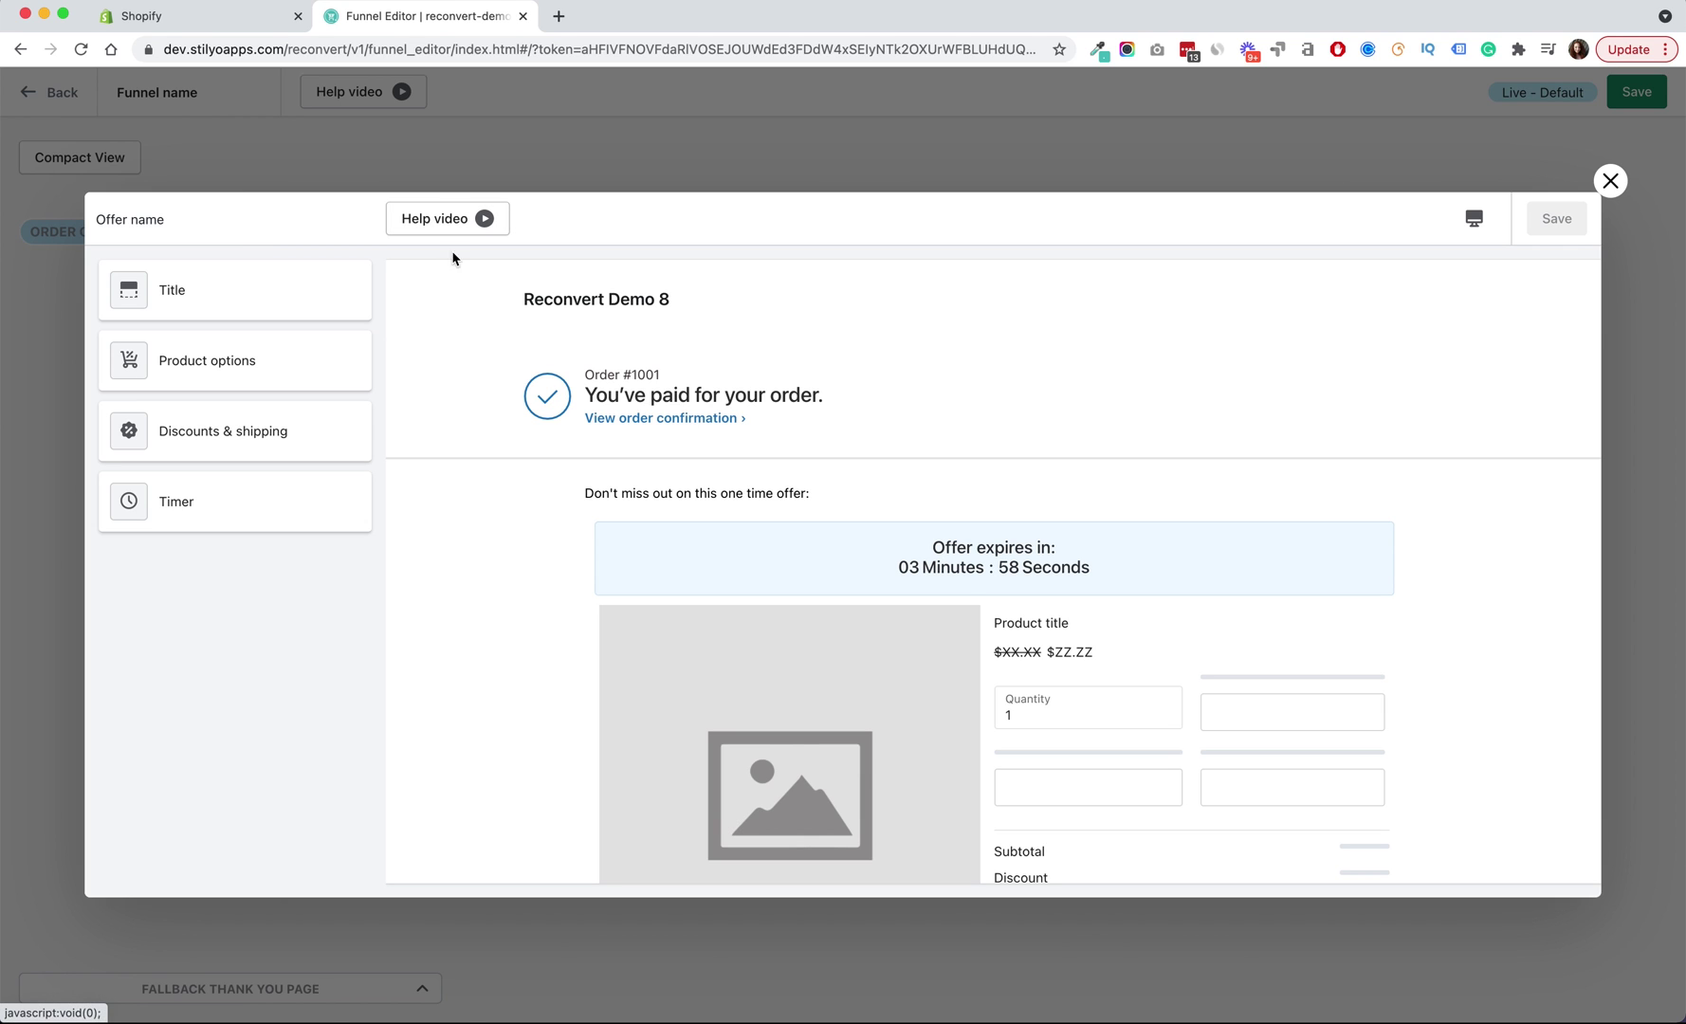
{"action": "left_click", "coordinate": [238, 318]}
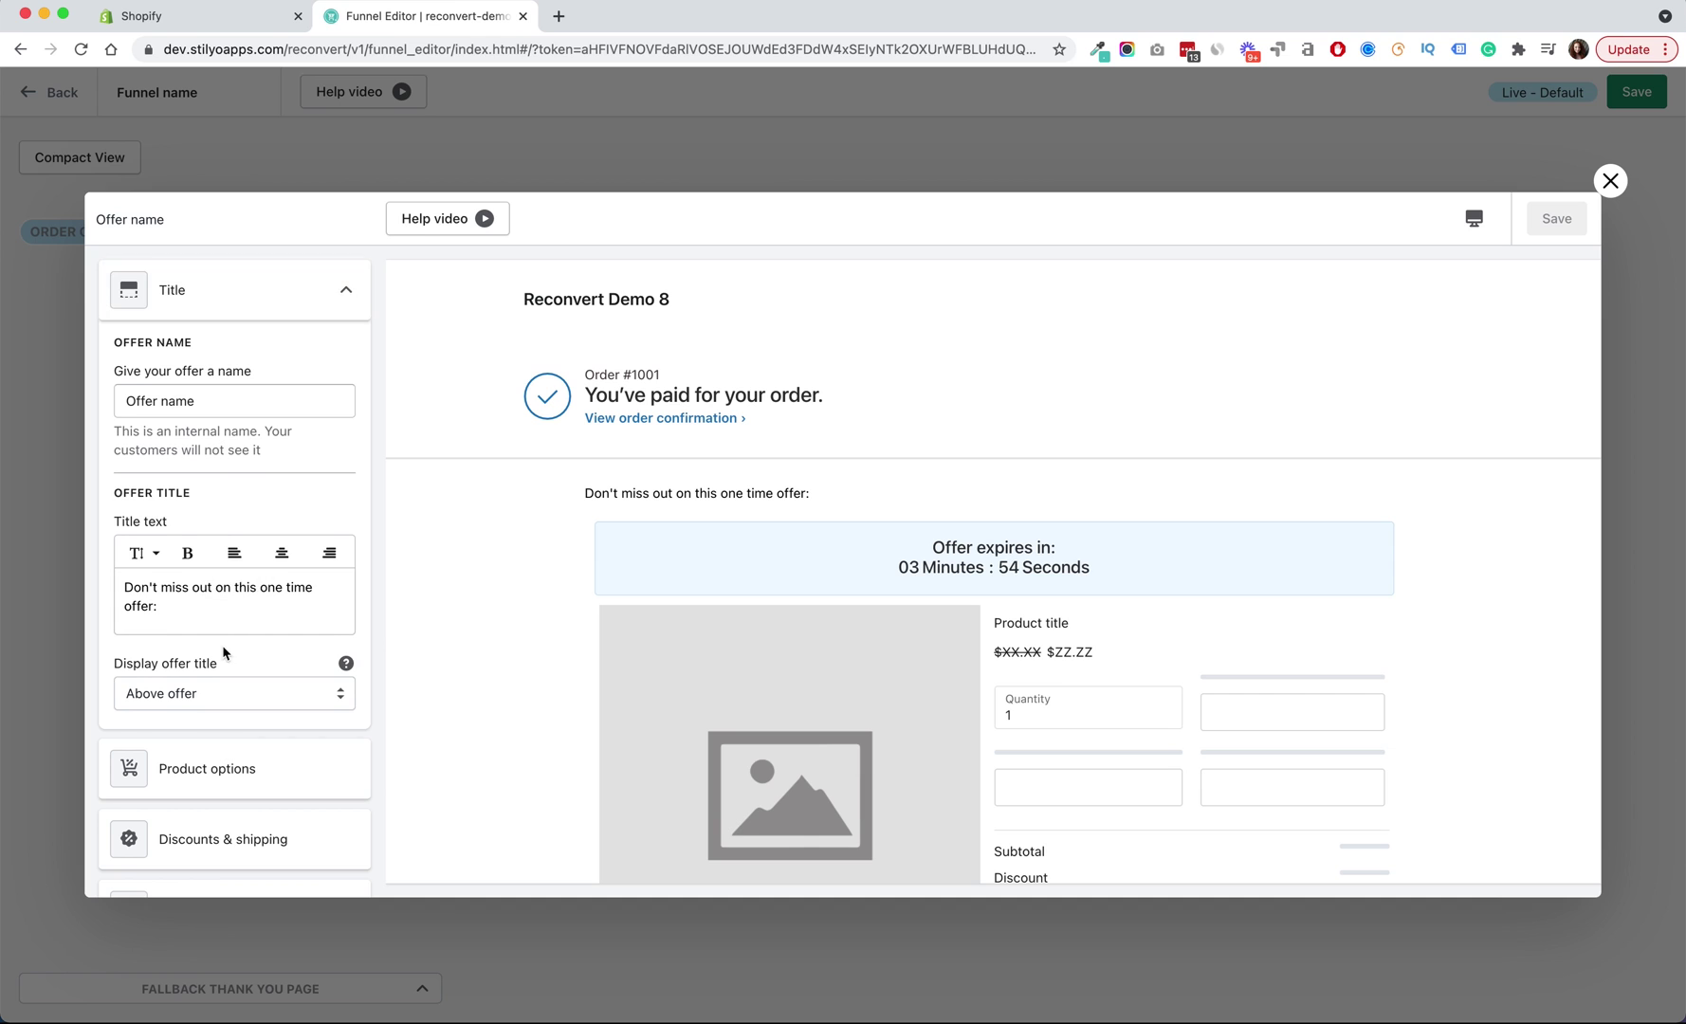
{"action": "scroll", "coordinate": [221, 645], "scroll_direction": "down", "scroll_amount": 2}
{"action": "left_click", "coordinate": [181, 622]}
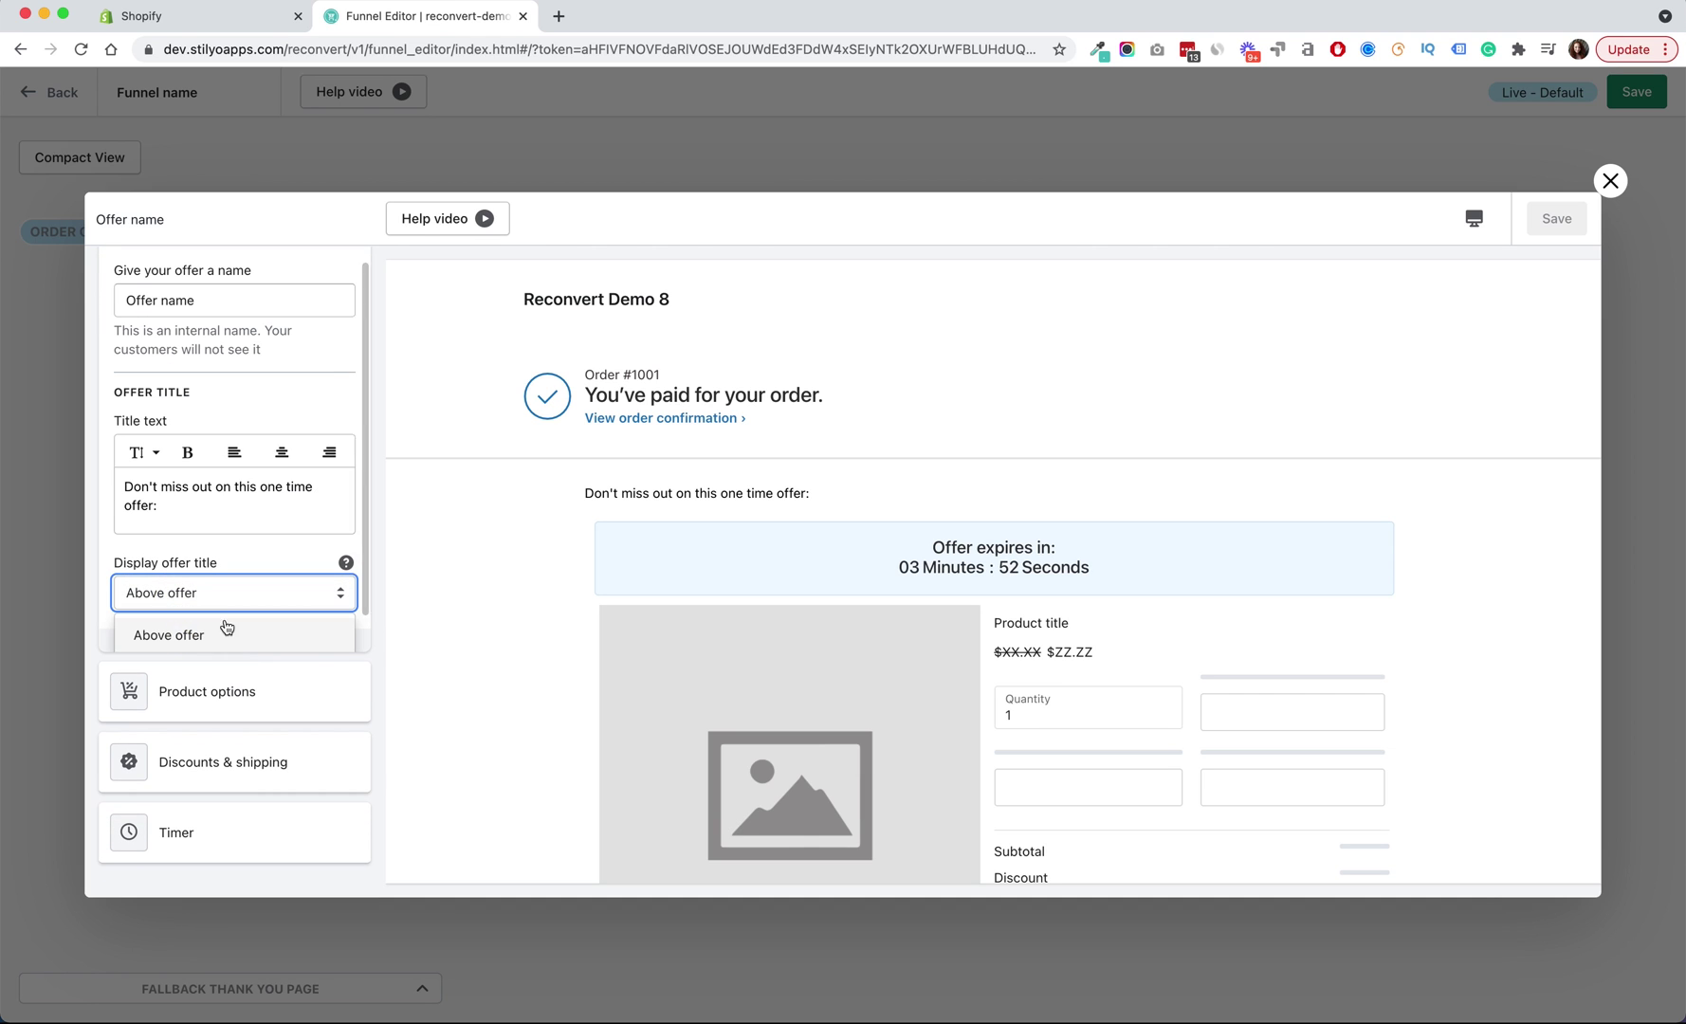
{"action": "left_click", "coordinate": [493, 694]}
{"action": "scroll", "coordinate": [253, 443], "scroll_direction": "up", "scroll_amount": 2}
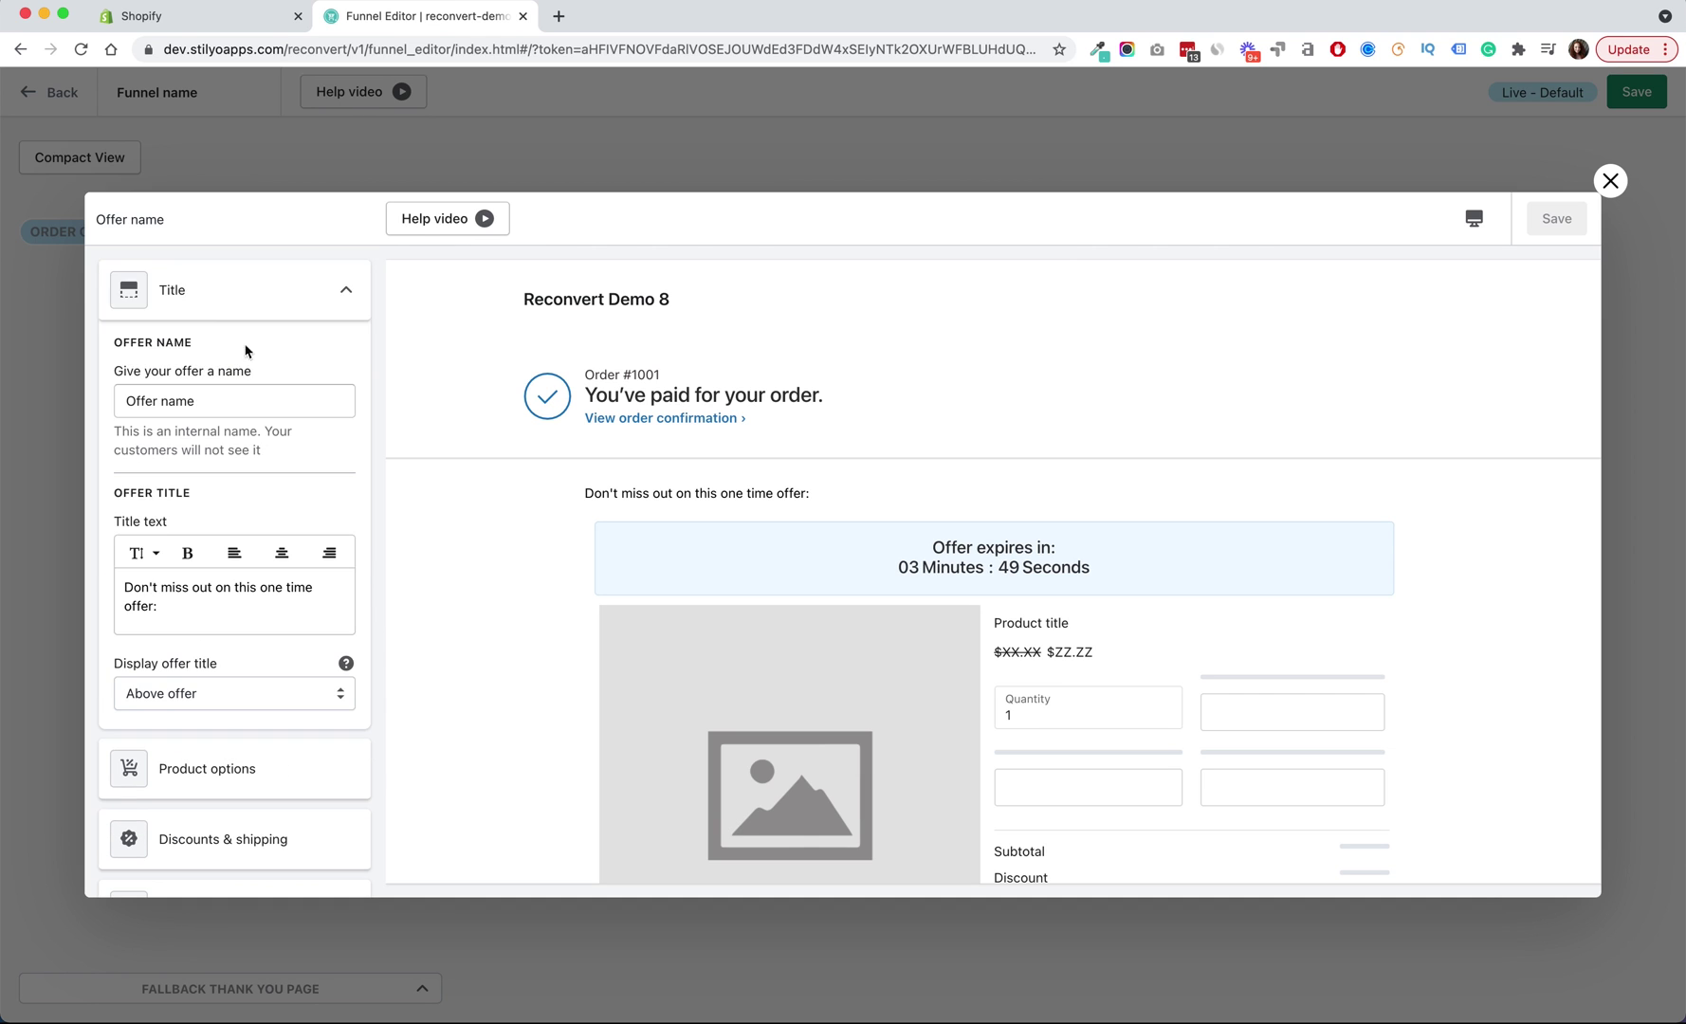
{"action": "left_click", "coordinate": [243, 290]}
- Review the offer's product options, including the product selection choices, layout and text settings, alongside the offer preview
{"action": "left_click", "coordinate": [251, 361]}
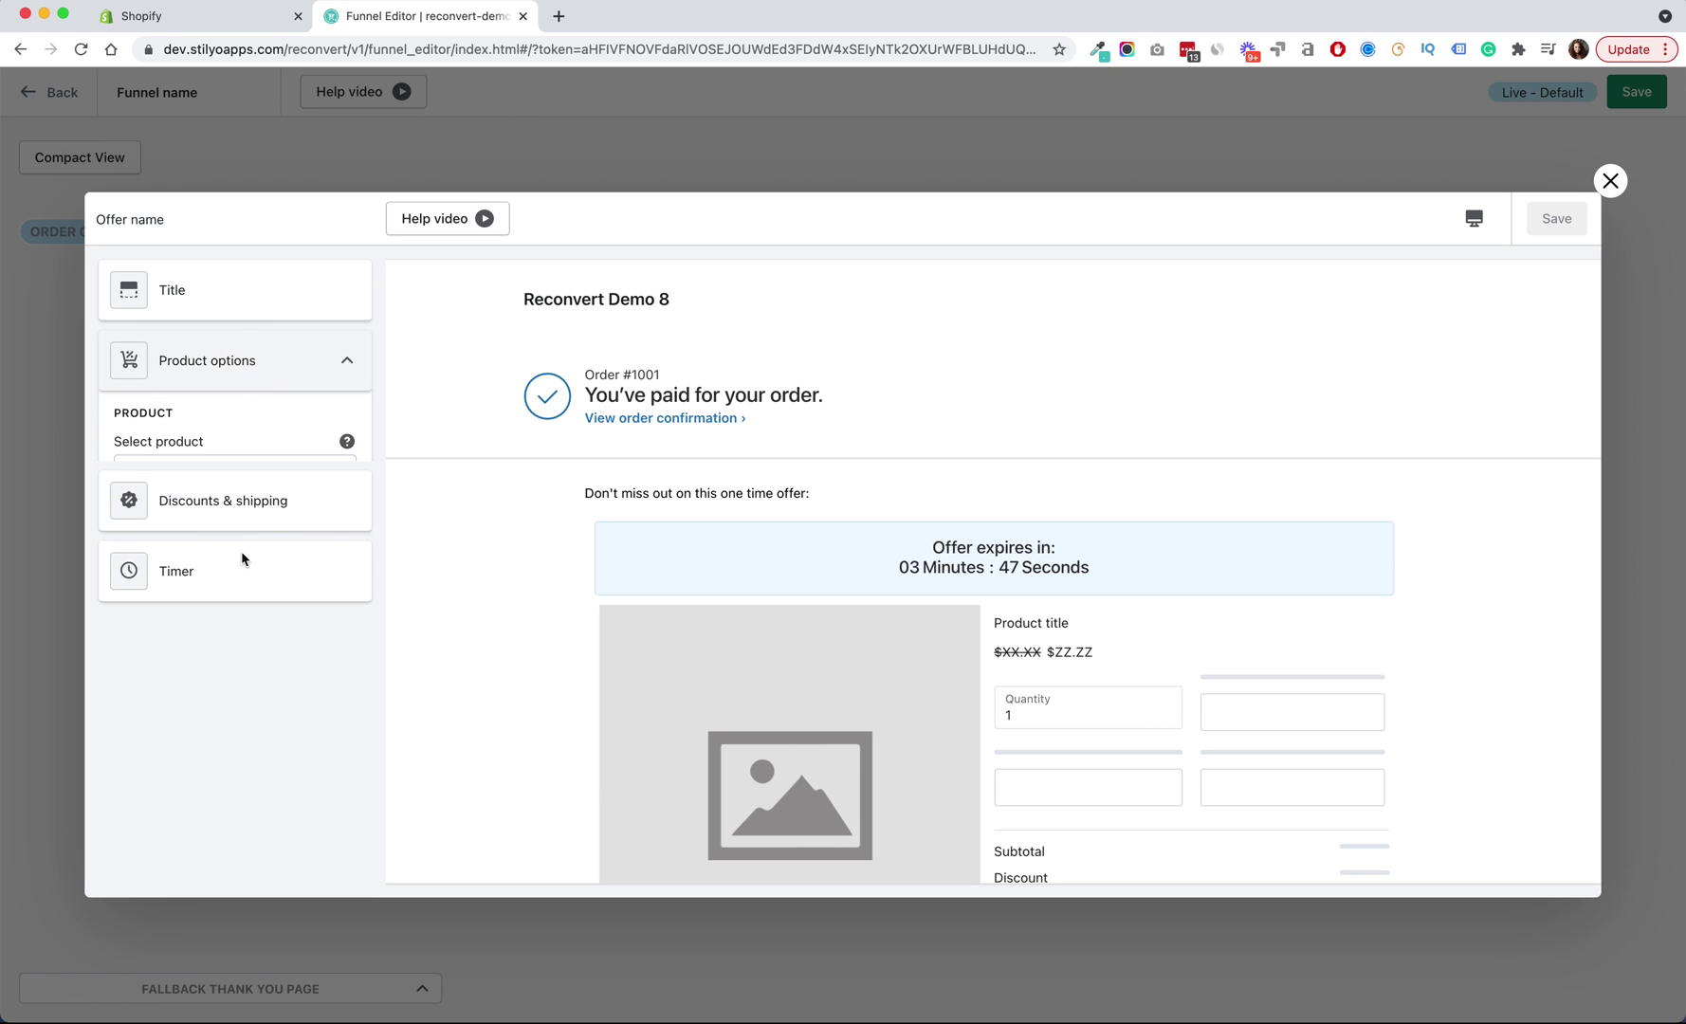
{"action": "scroll", "coordinate": [241, 553], "scroll_direction": "down", "scroll_amount": 3}
{"action": "scroll", "coordinate": [240, 453], "scroll_direction": "up", "scroll_amount": 3}
{"action": "scroll", "coordinate": [481, 479], "scroll_direction": "down", "scroll_amount": 1}
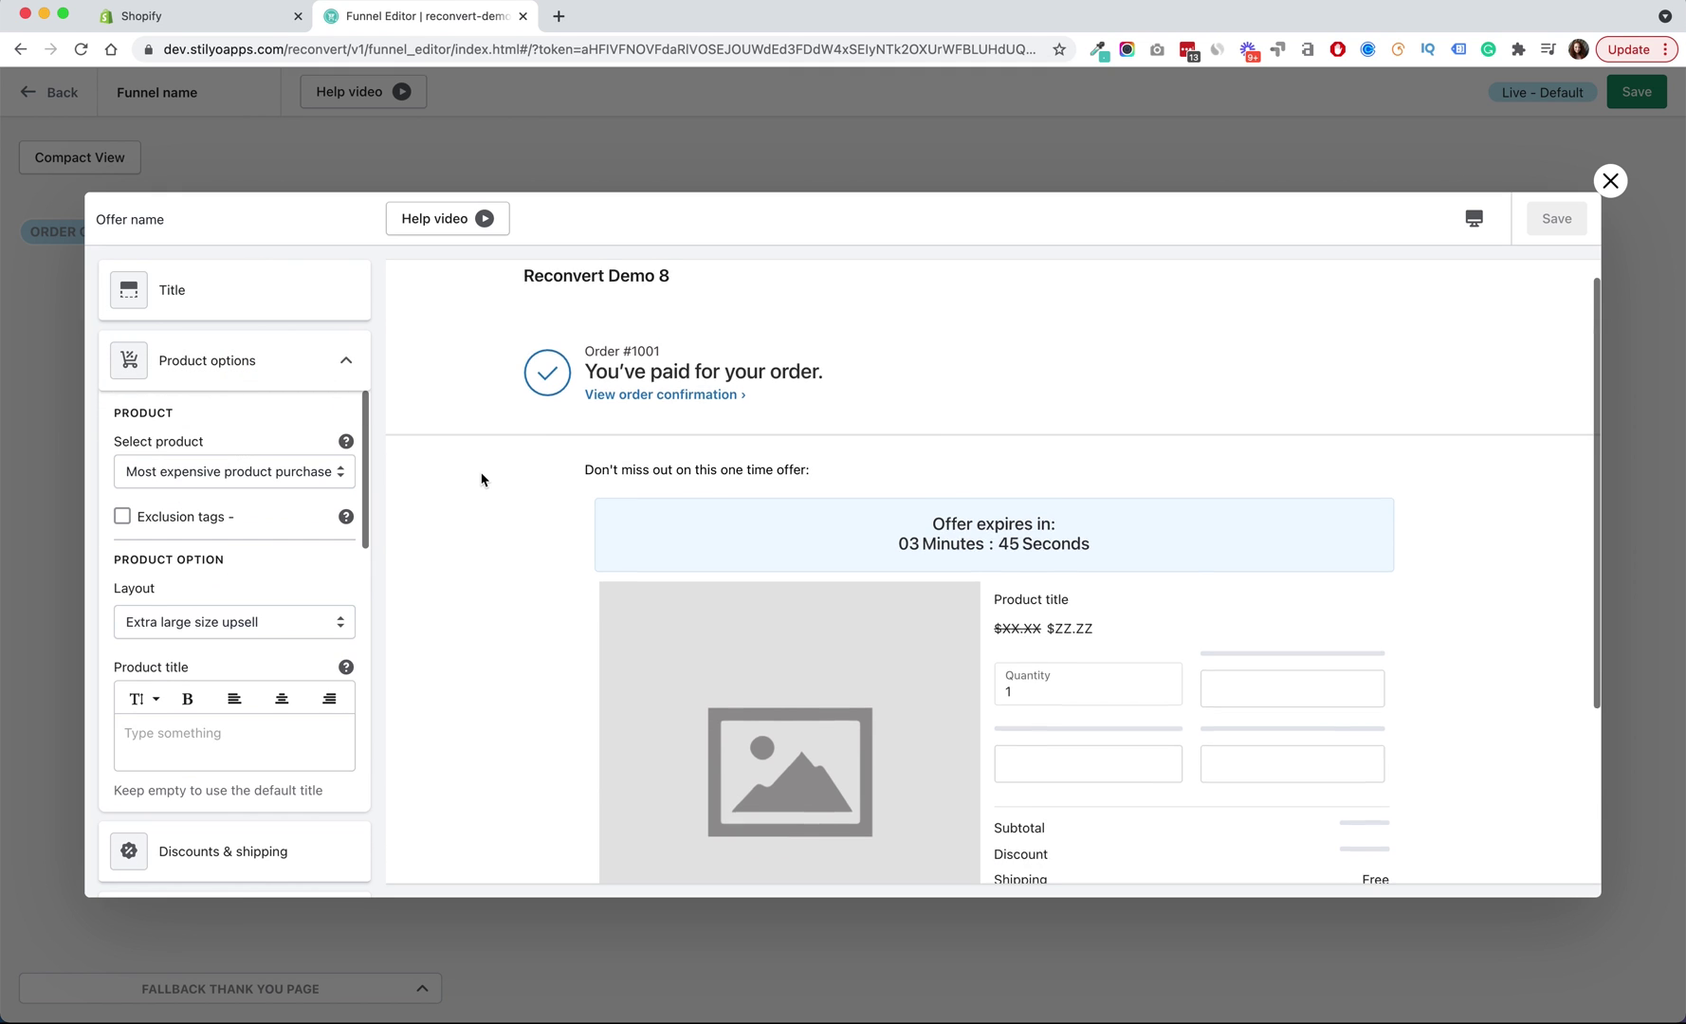
{"action": "scroll", "coordinate": [481, 479], "scroll_direction": "down", "scroll_amount": 5}
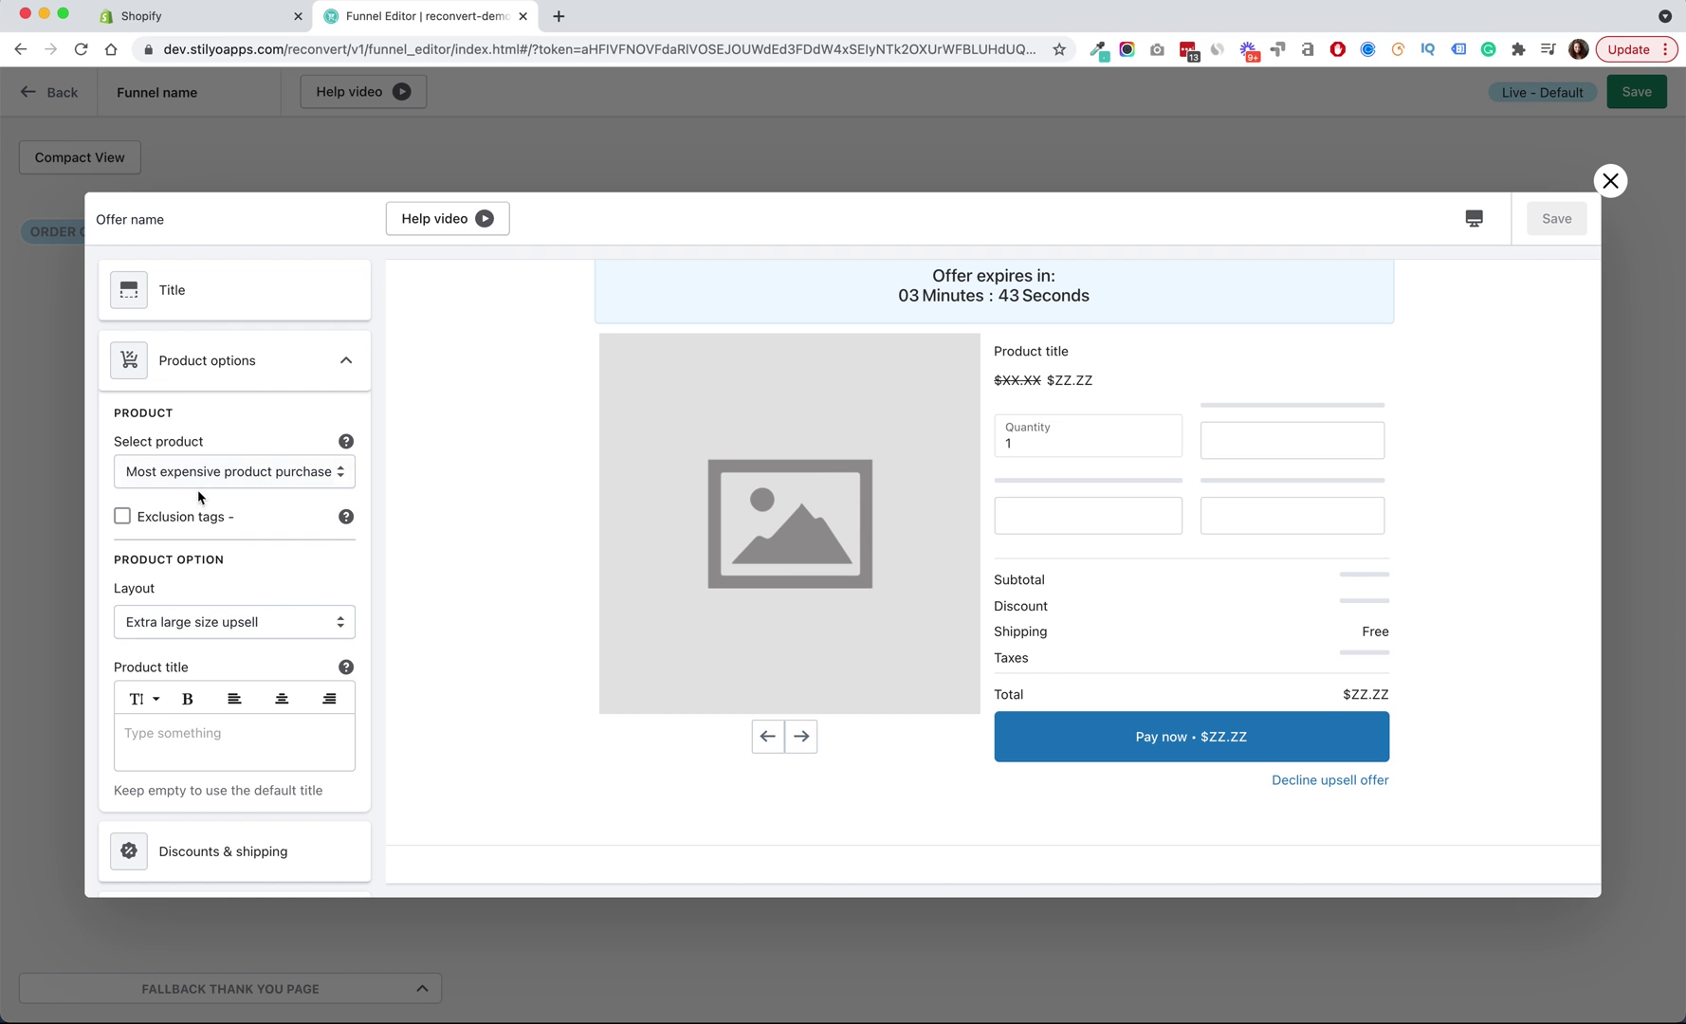
{"action": "left_click", "coordinate": [189, 471]}
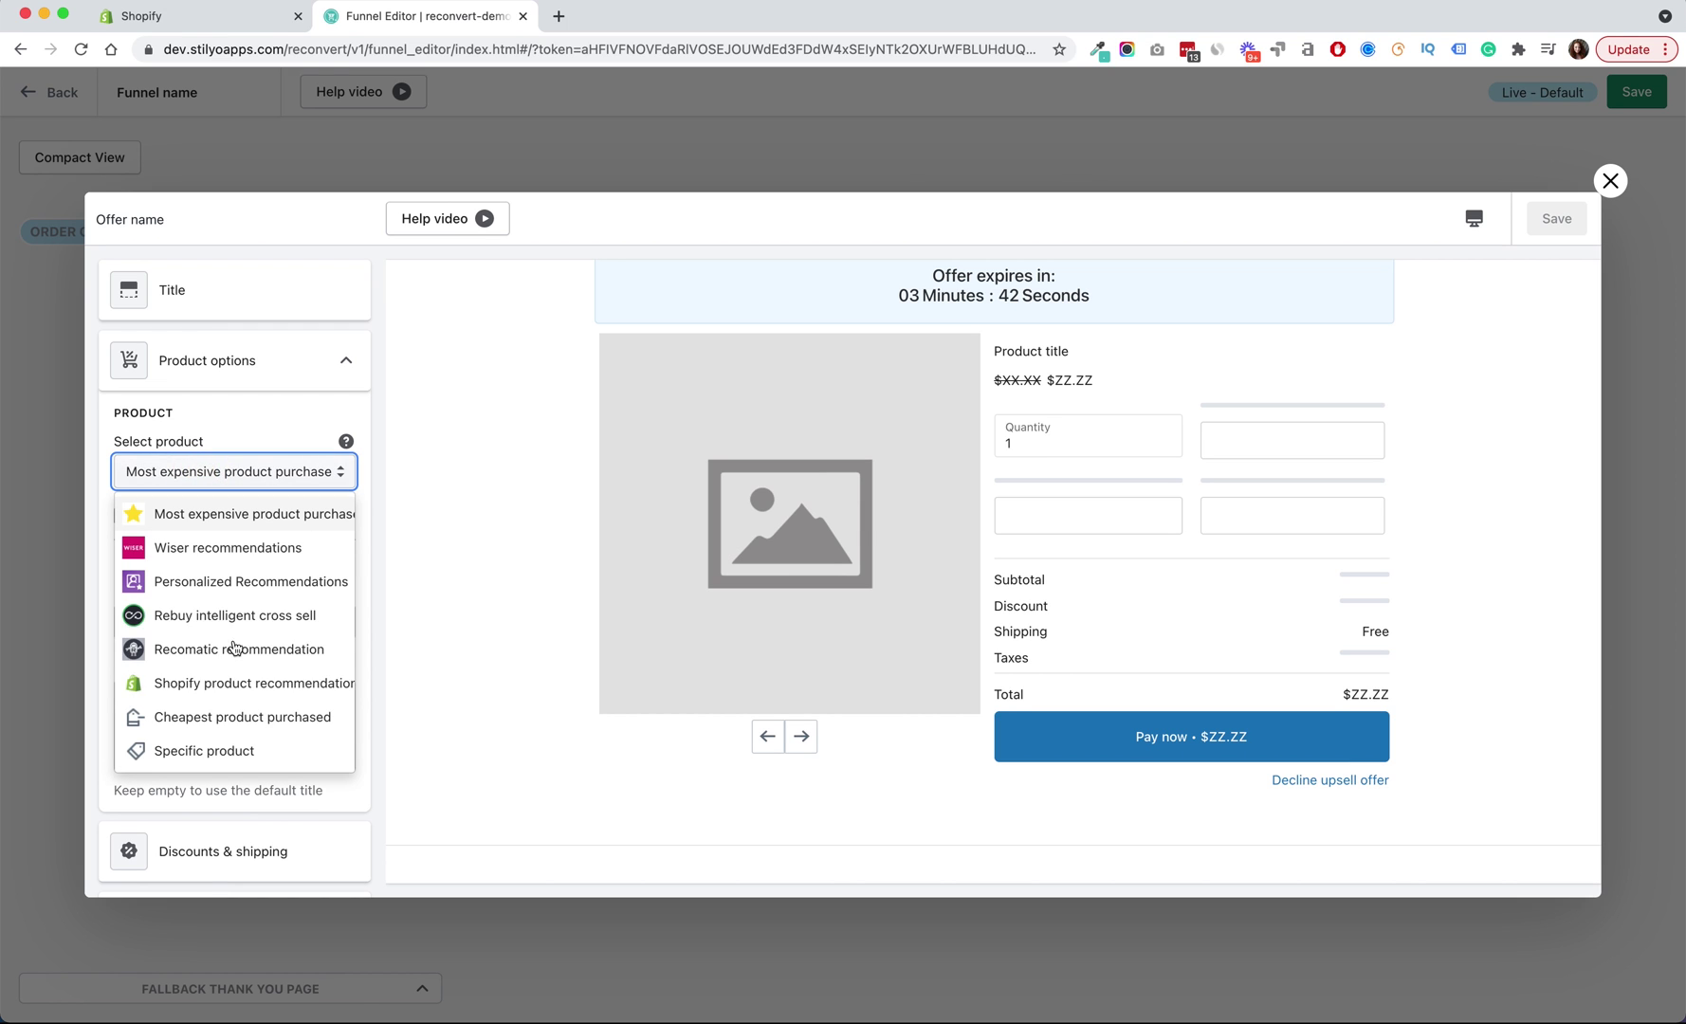
{"action": "left_click", "coordinate": [256, 422]}
{"action": "scroll", "coordinate": [218, 559], "scroll_direction": "down", "scroll_amount": 10}
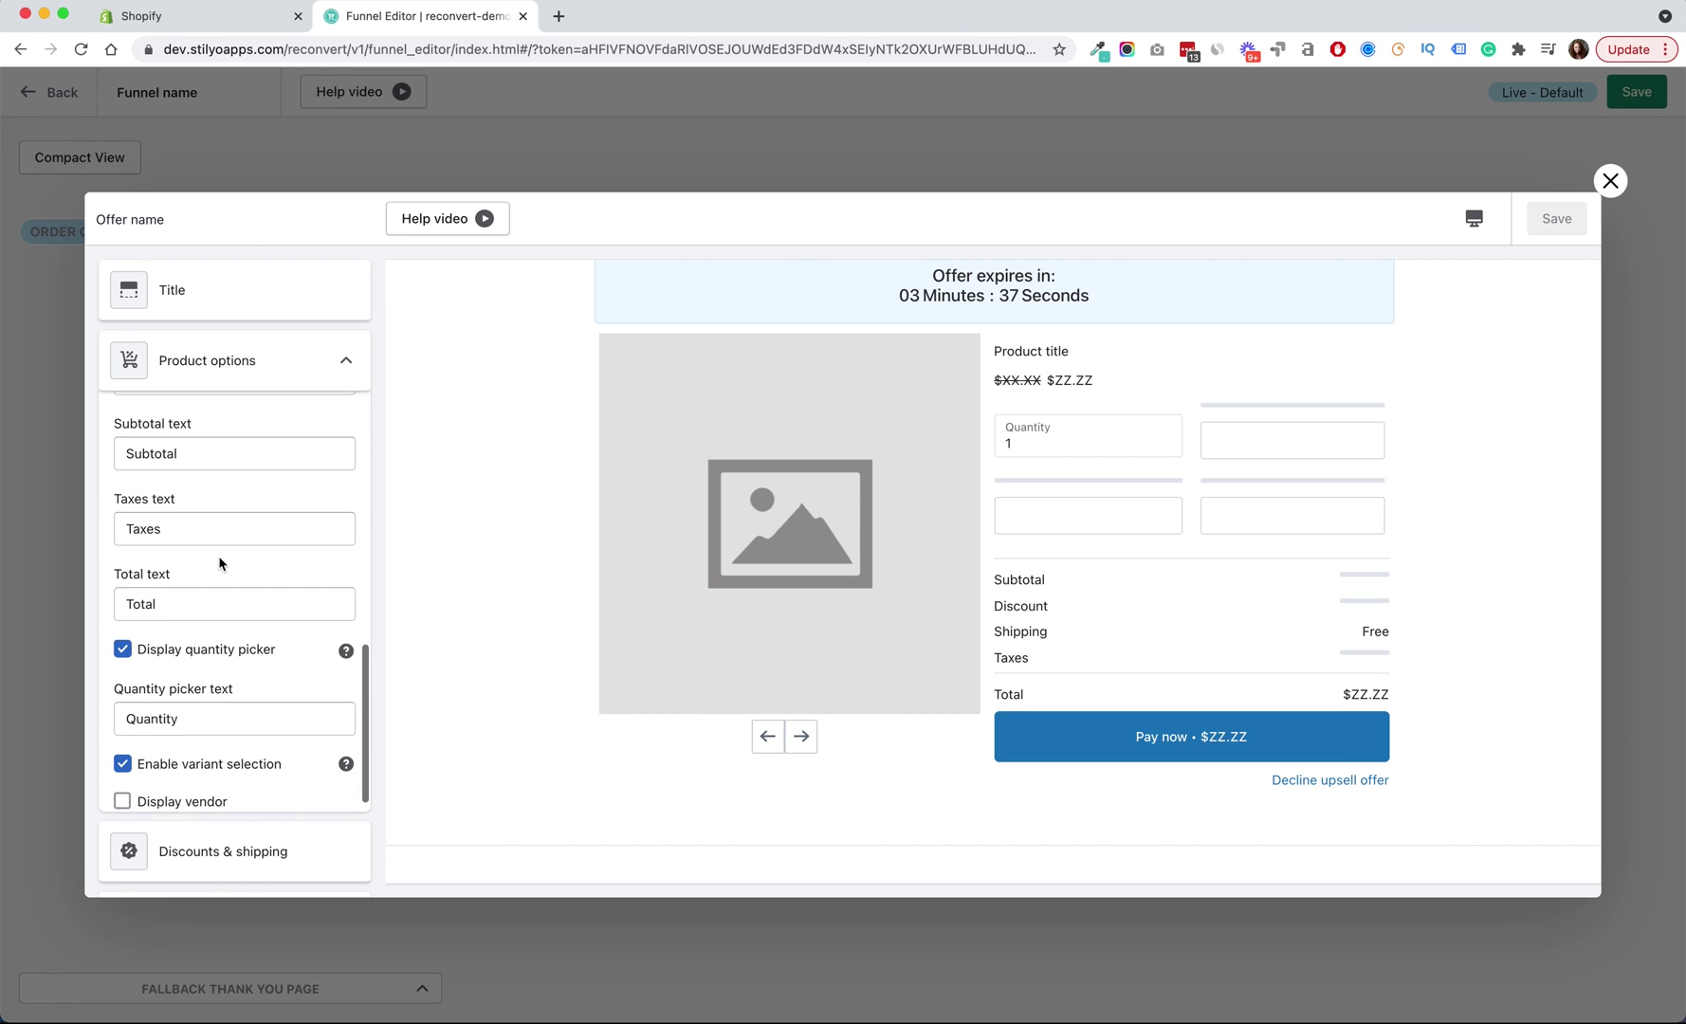
{"action": "scroll", "coordinate": [219, 563], "scroll_direction": "up", "scroll_amount": 10}
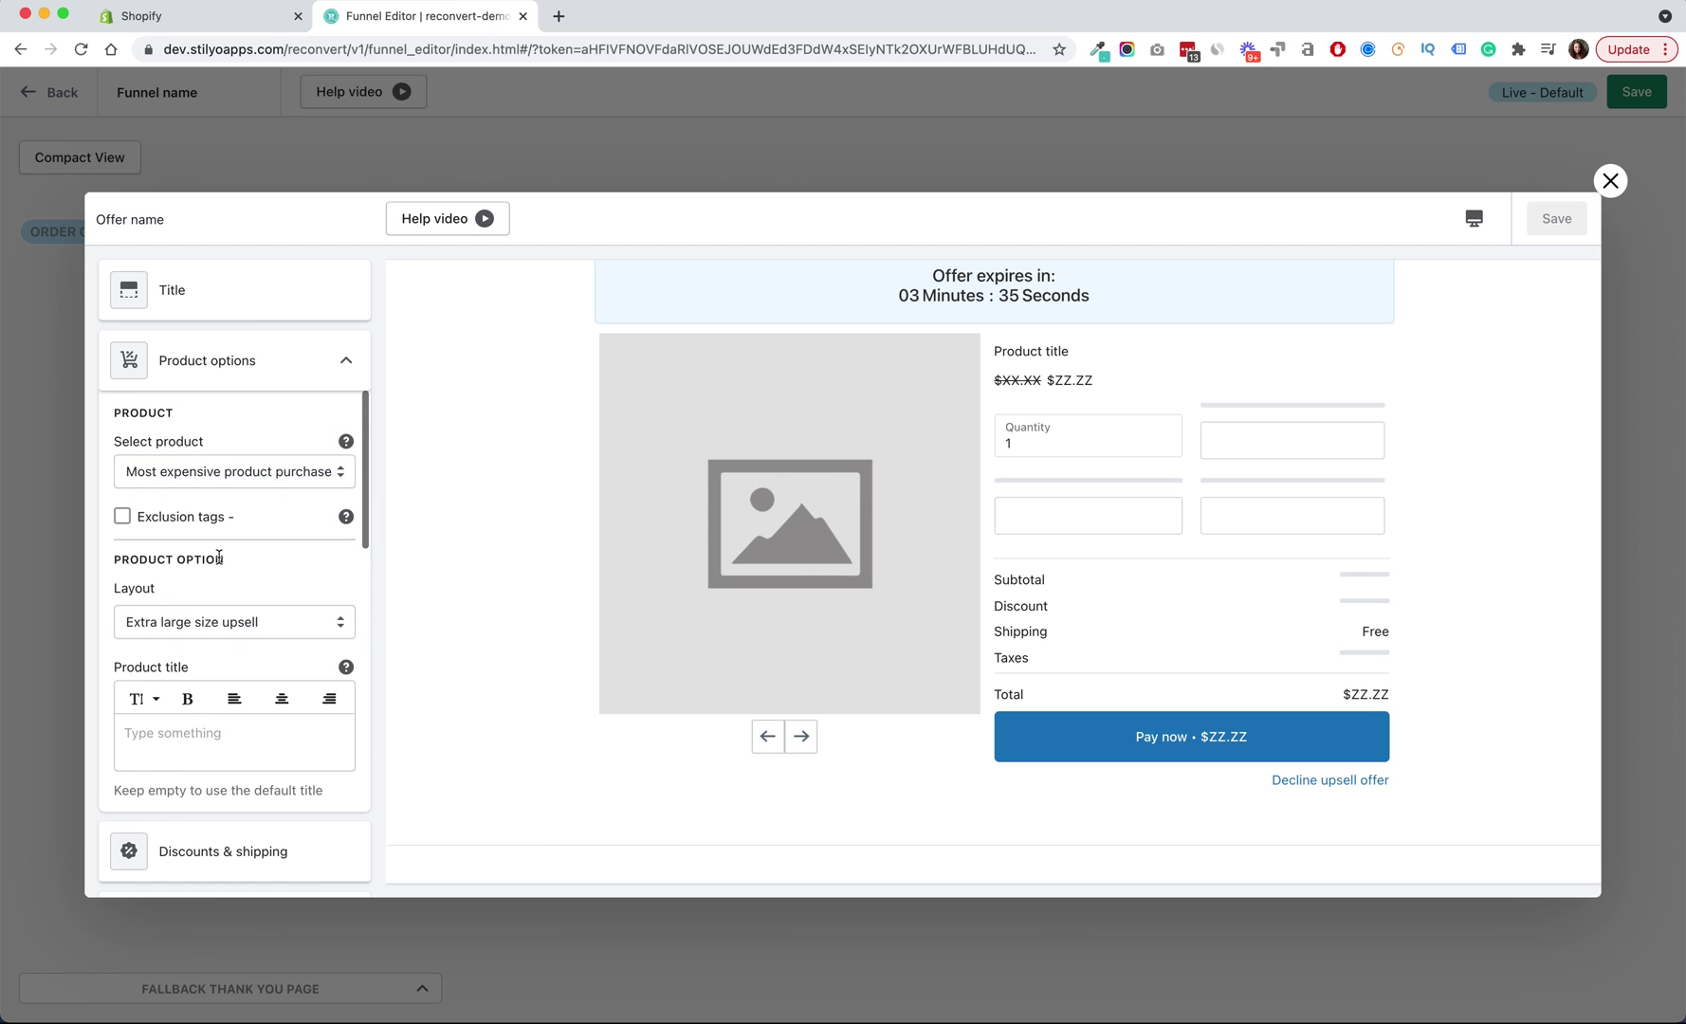
- Try the Large size upsell layout, review its full preview, and restore the Extra large size upsell layout
{"action": "left_click", "coordinate": [248, 633]}
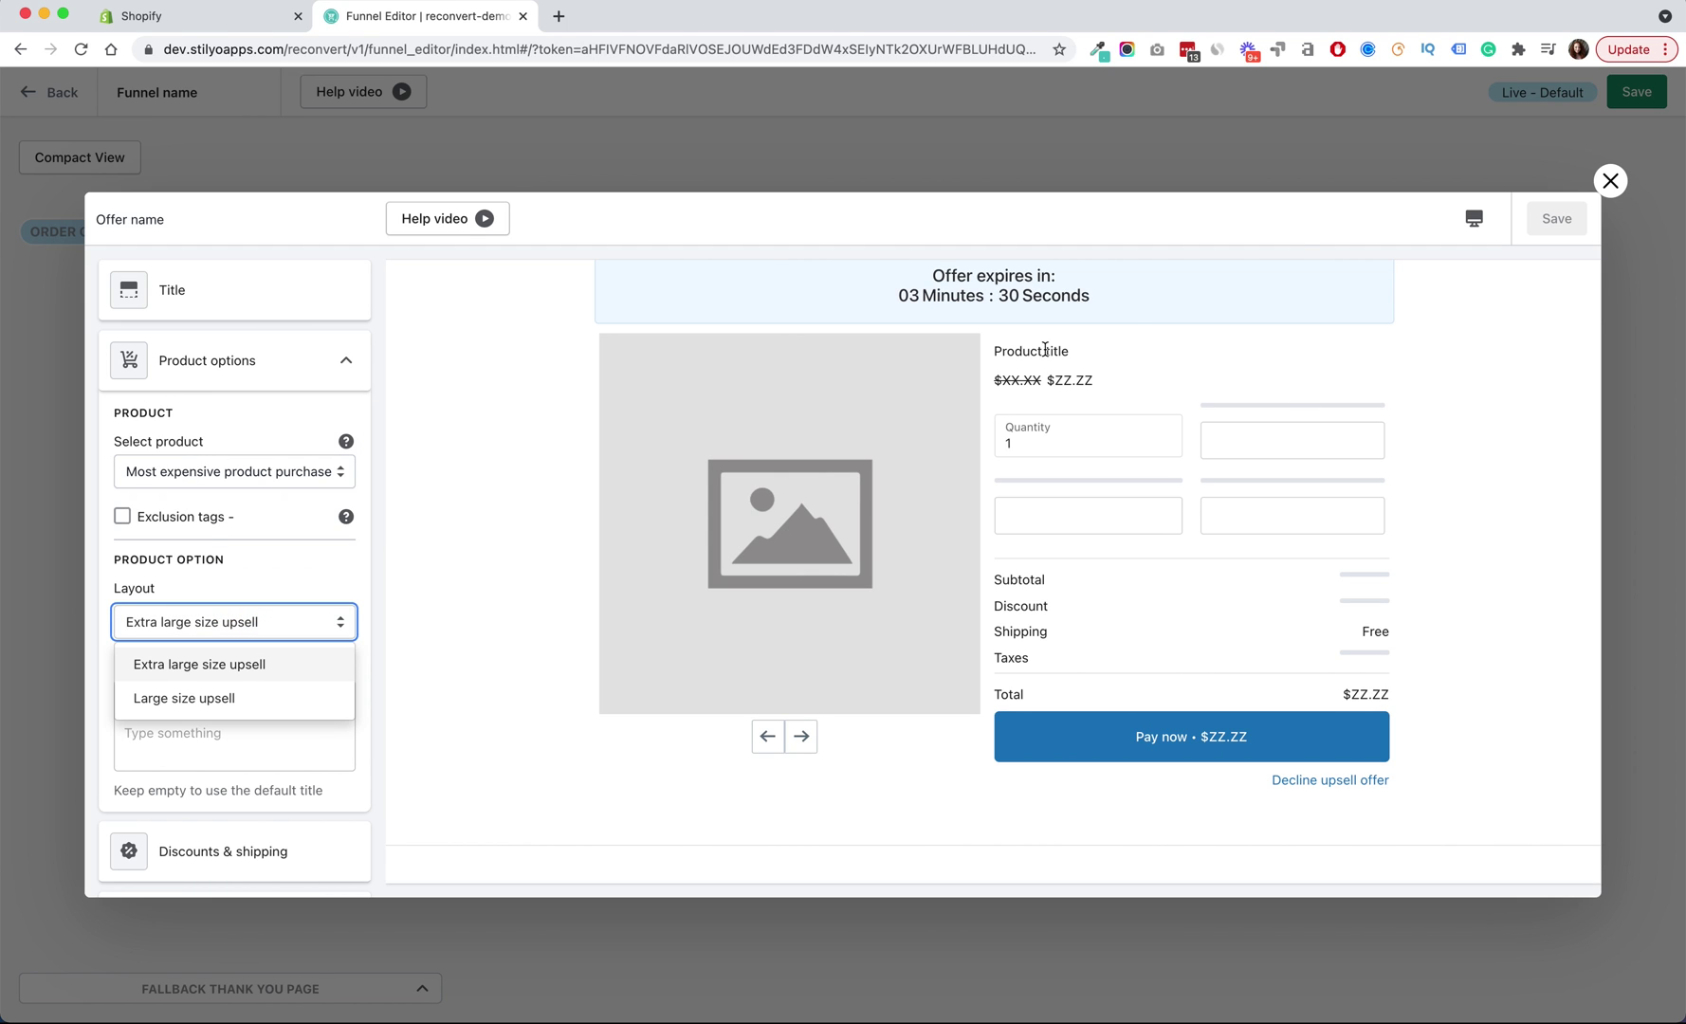
{"action": "left_click", "coordinate": [155, 707]}
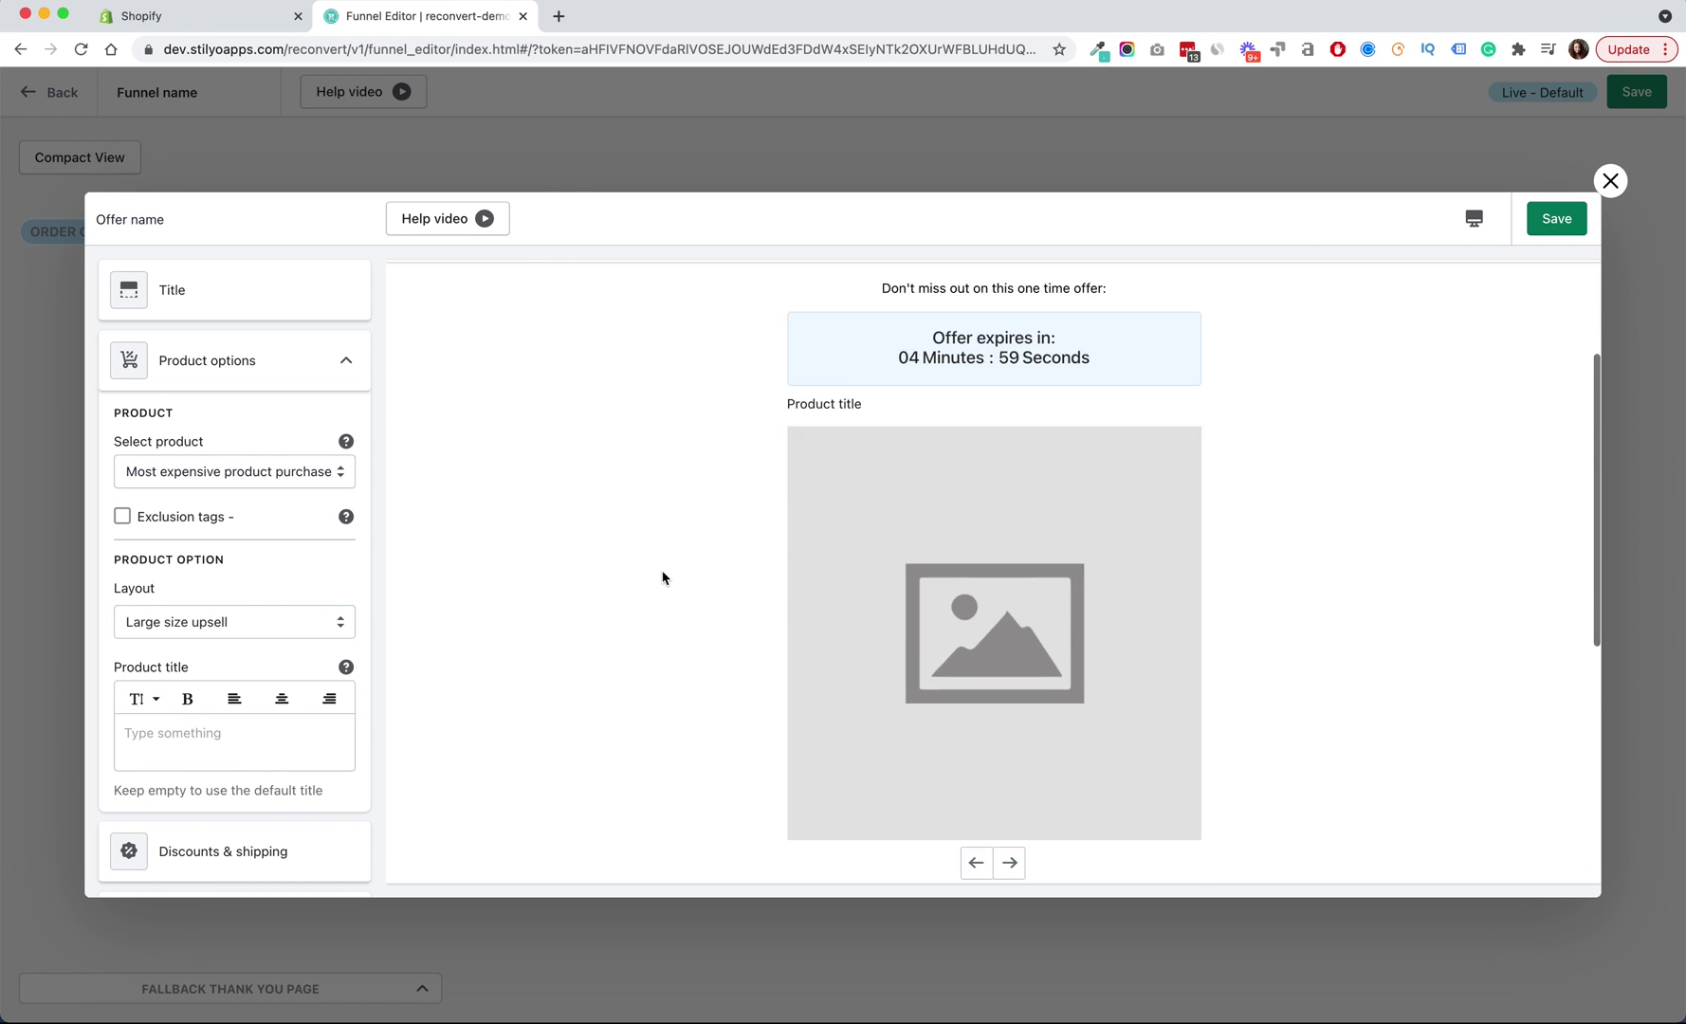
{"action": "scroll", "coordinate": [663, 577], "scroll_direction": "down", "scroll_amount": 5}
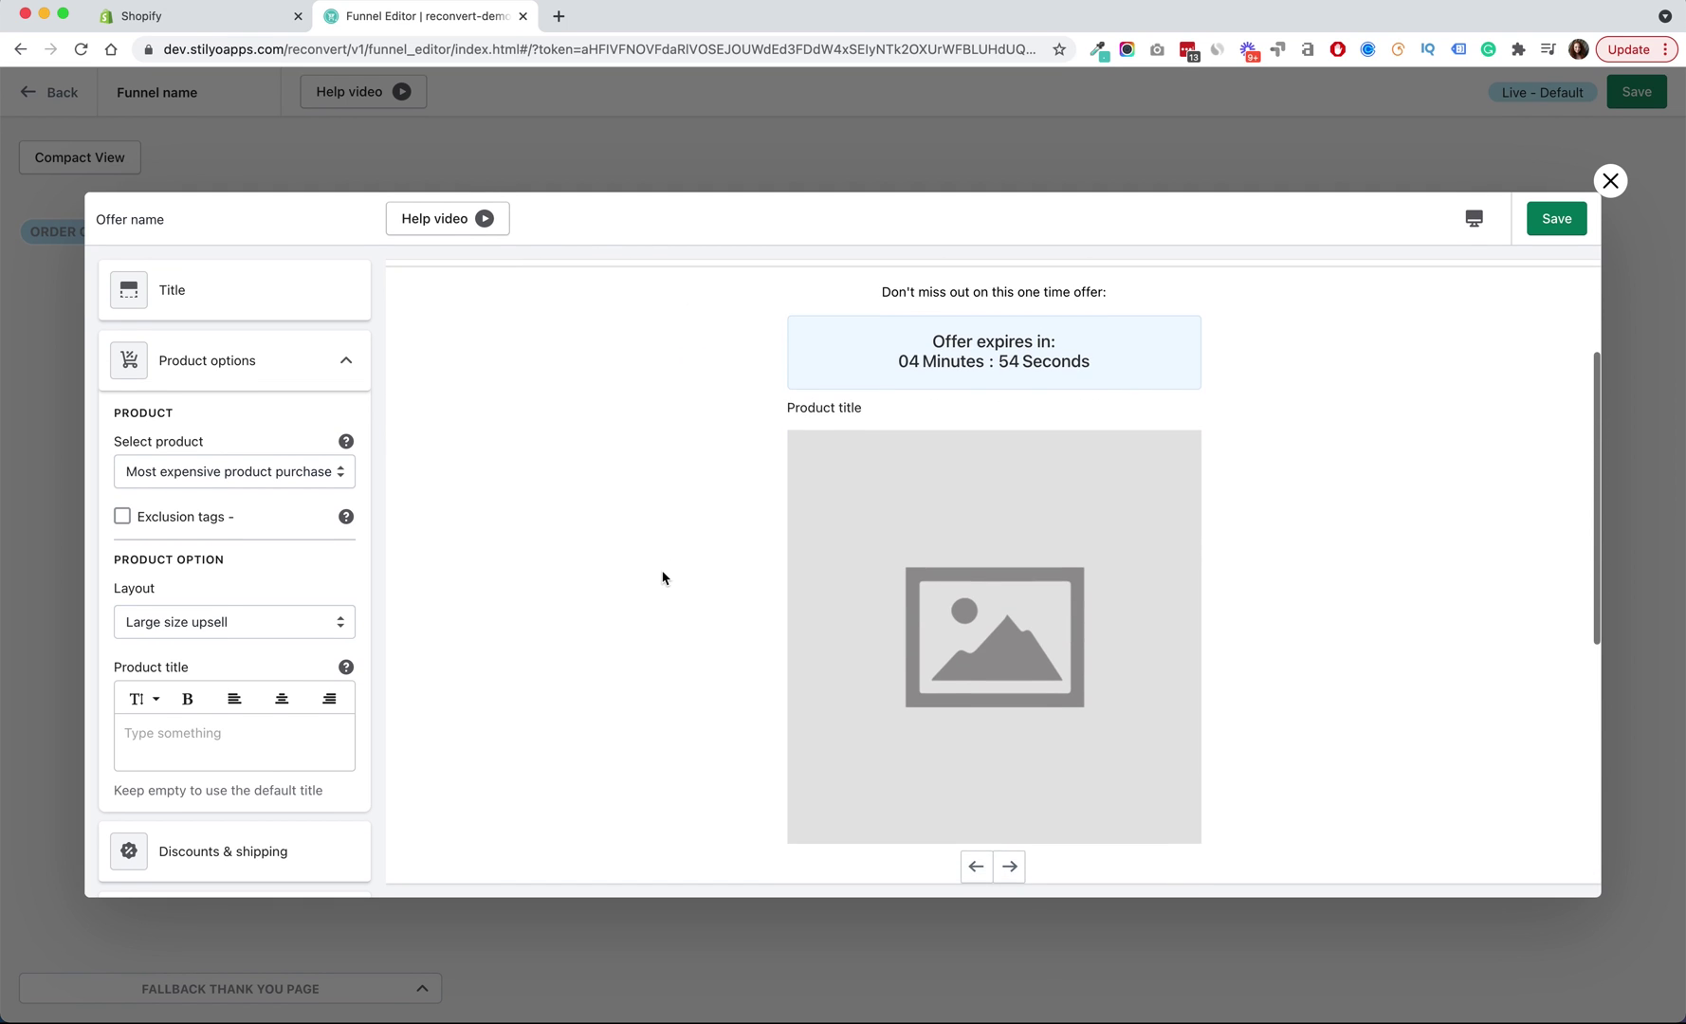
{"action": "scroll", "coordinate": [663, 577], "scroll_direction": "down", "scroll_amount": 5}
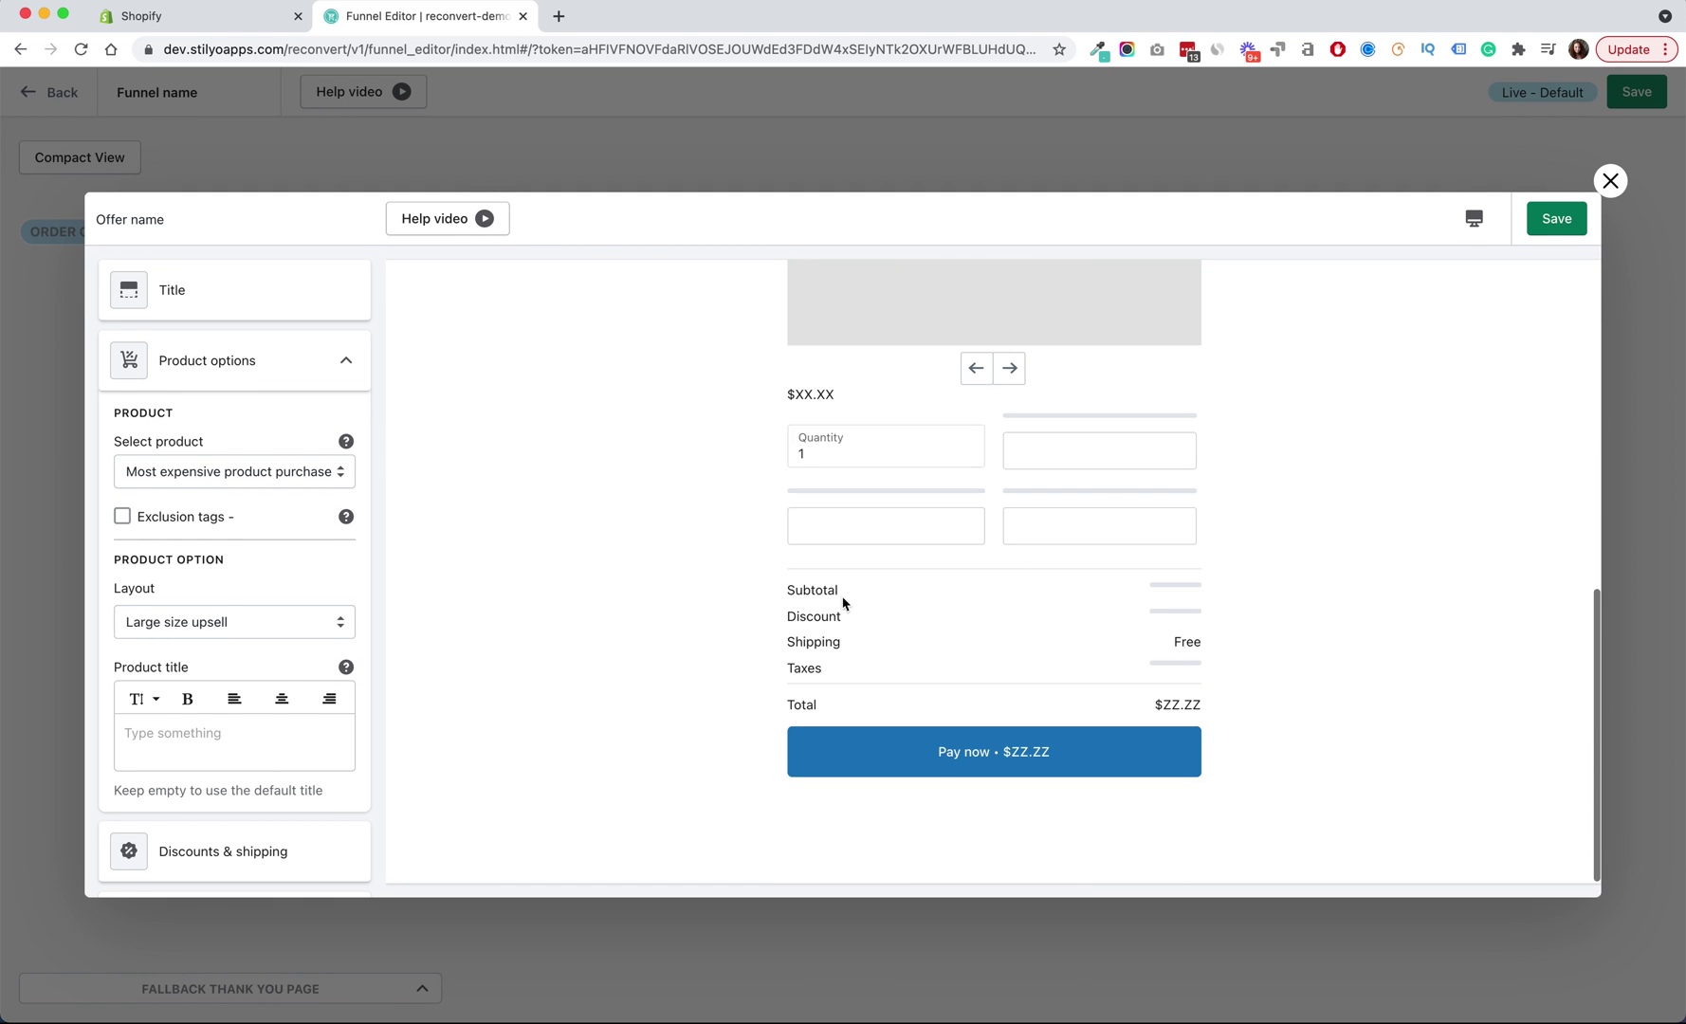
{"action": "scroll", "coordinate": [720, 667], "scroll_direction": "up", "scroll_amount": 10}
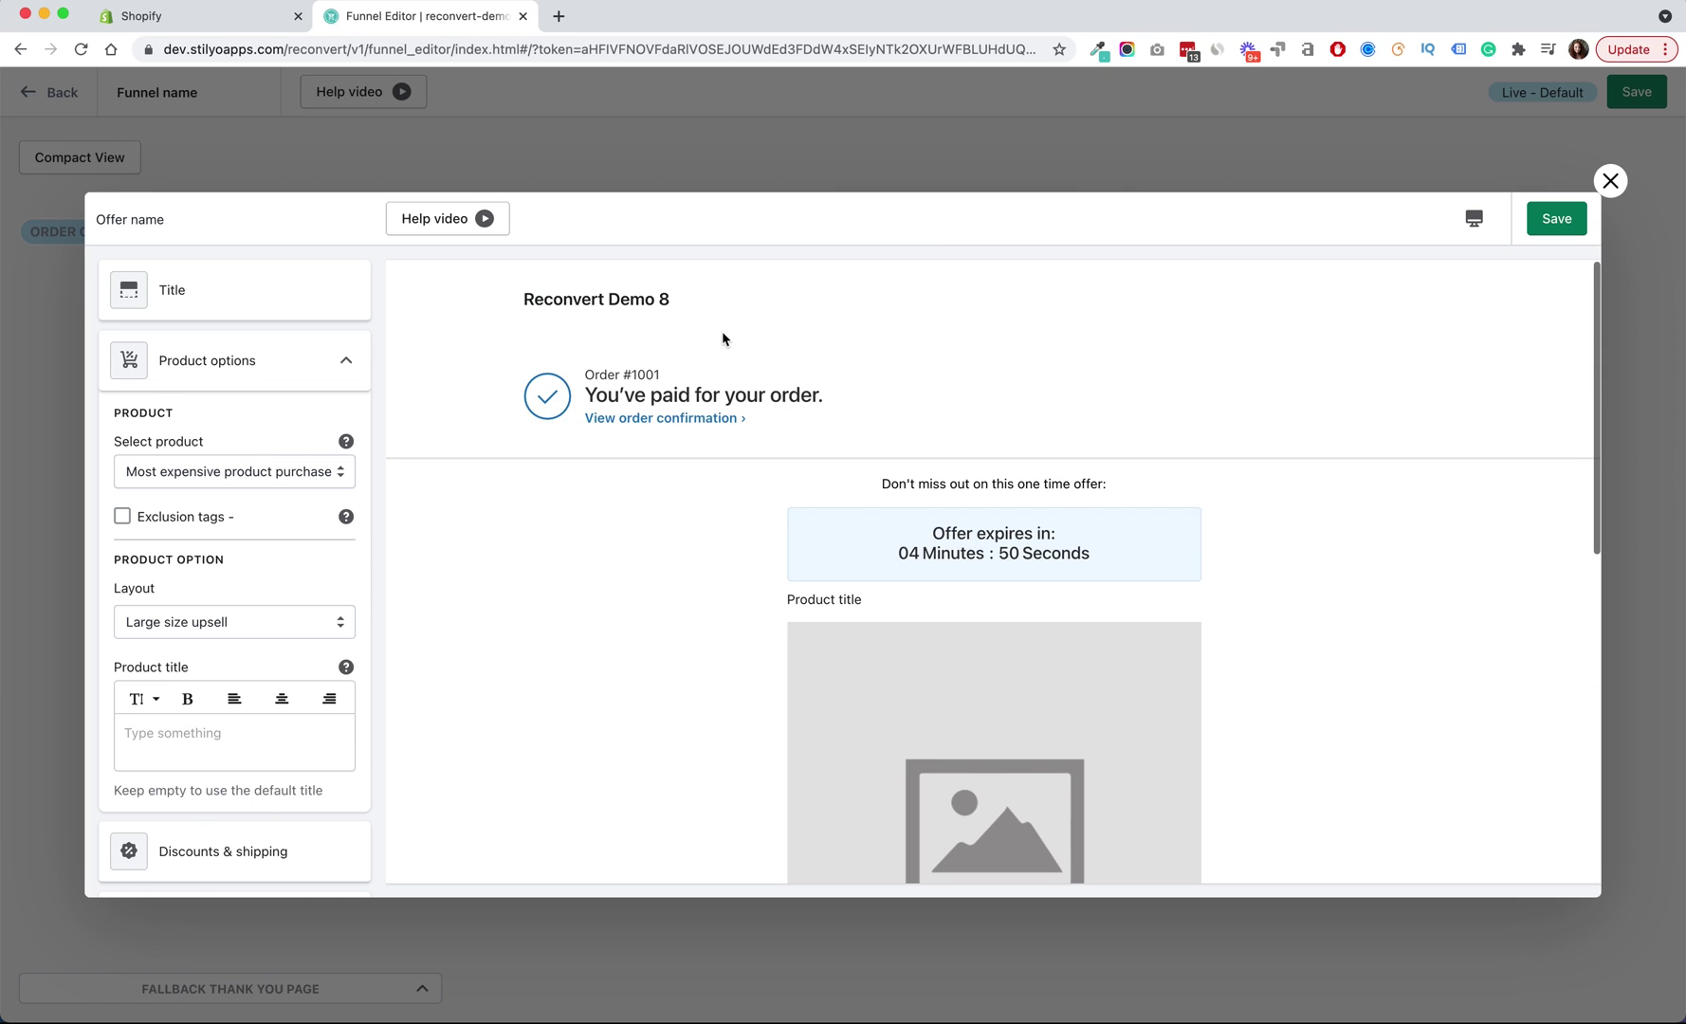
{"action": "left_click", "coordinate": [189, 626]}
{"action": "left_click", "coordinate": [201, 669]}
{"action": "scroll", "coordinate": [772, 629], "scroll_direction": "down", "scroll_amount": 3}
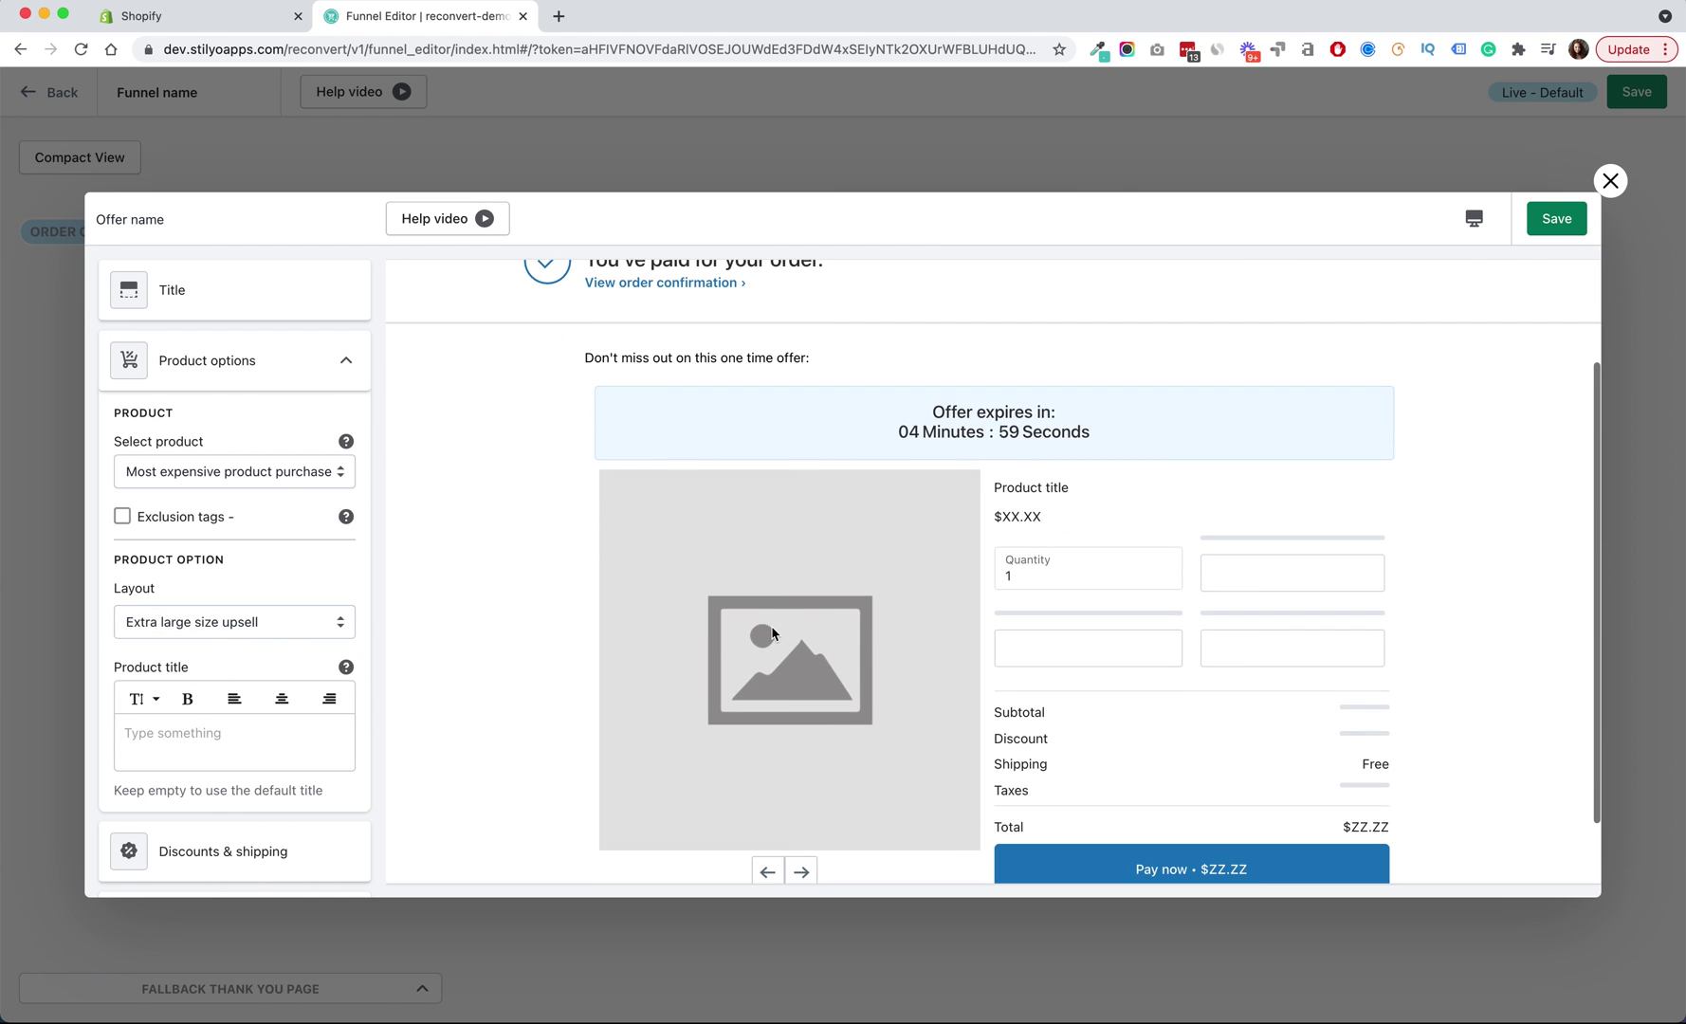
- Examine the offer's discounts and shipping settings, including product price display, and its timer settings
{"action": "left_click", "coordinate": [337, 365]}
{"action": "left_click", "coordinate": [224, 438]}
{"action": "scroll", "coordinate": [190, 640], "scroll_direction": "down", "scroll_amount": 10}
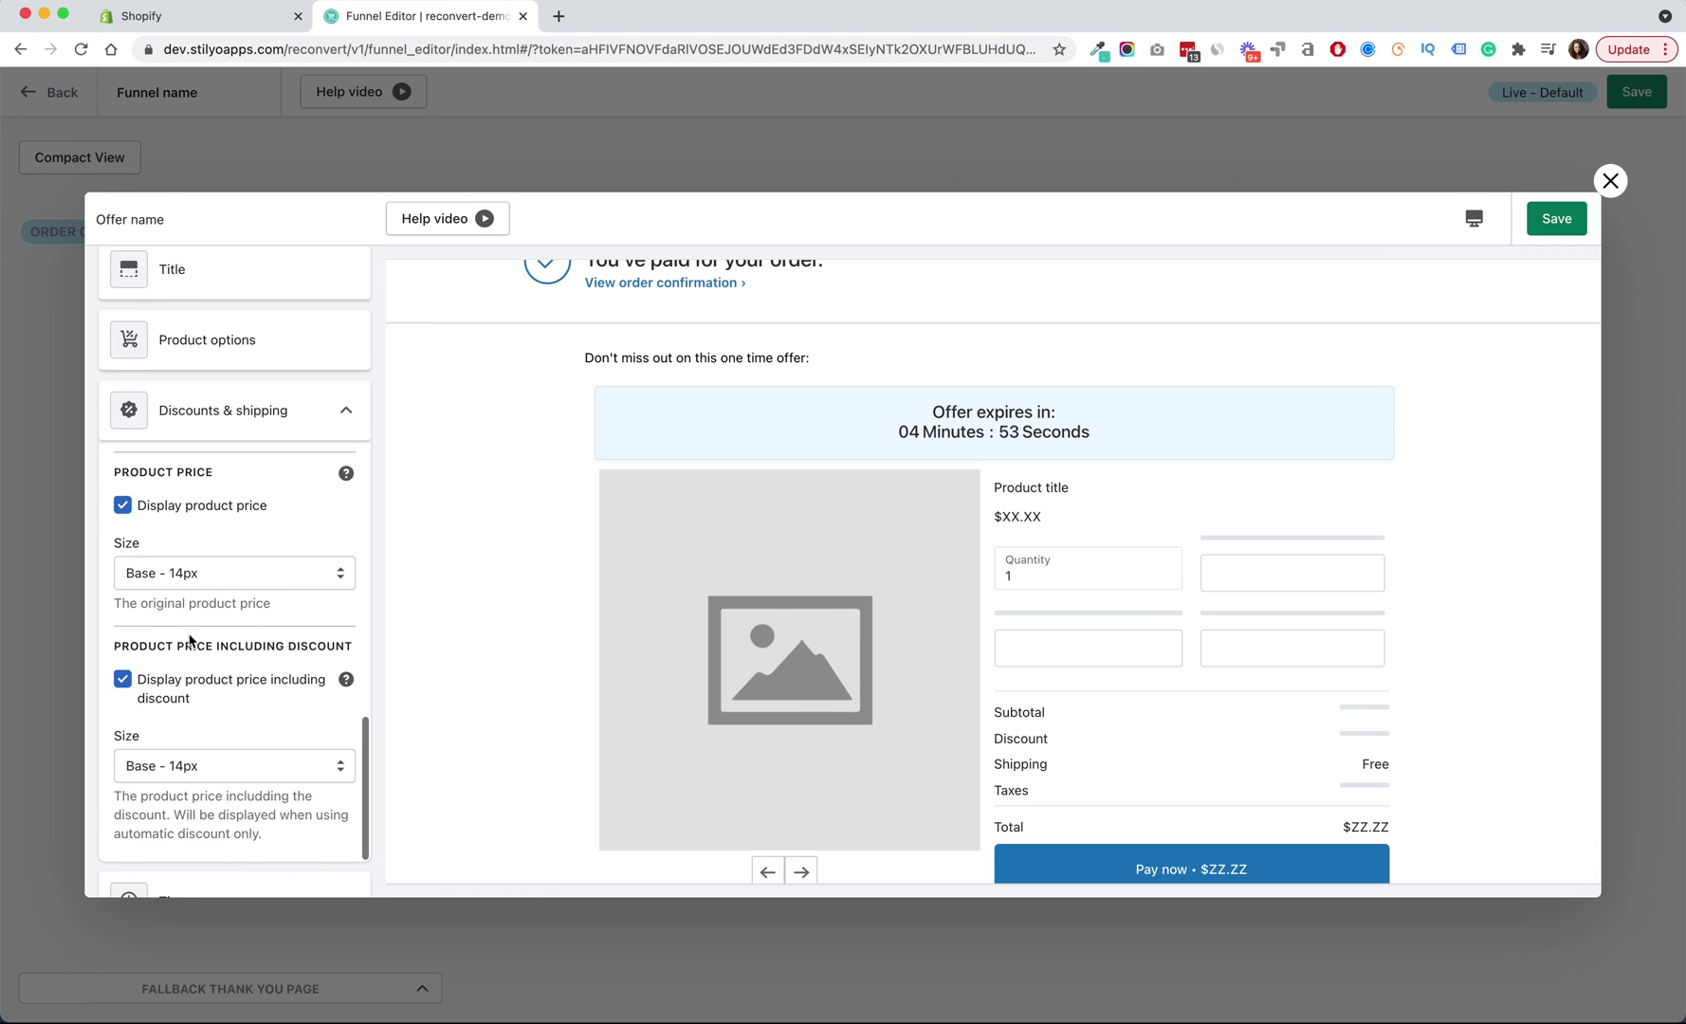
{"action": "scroll", "coordinate": [281, 436], "scroll_direction": "up", "scroll_amount": 1}
{"action": "left_click", "coordinate": [276, 447]}
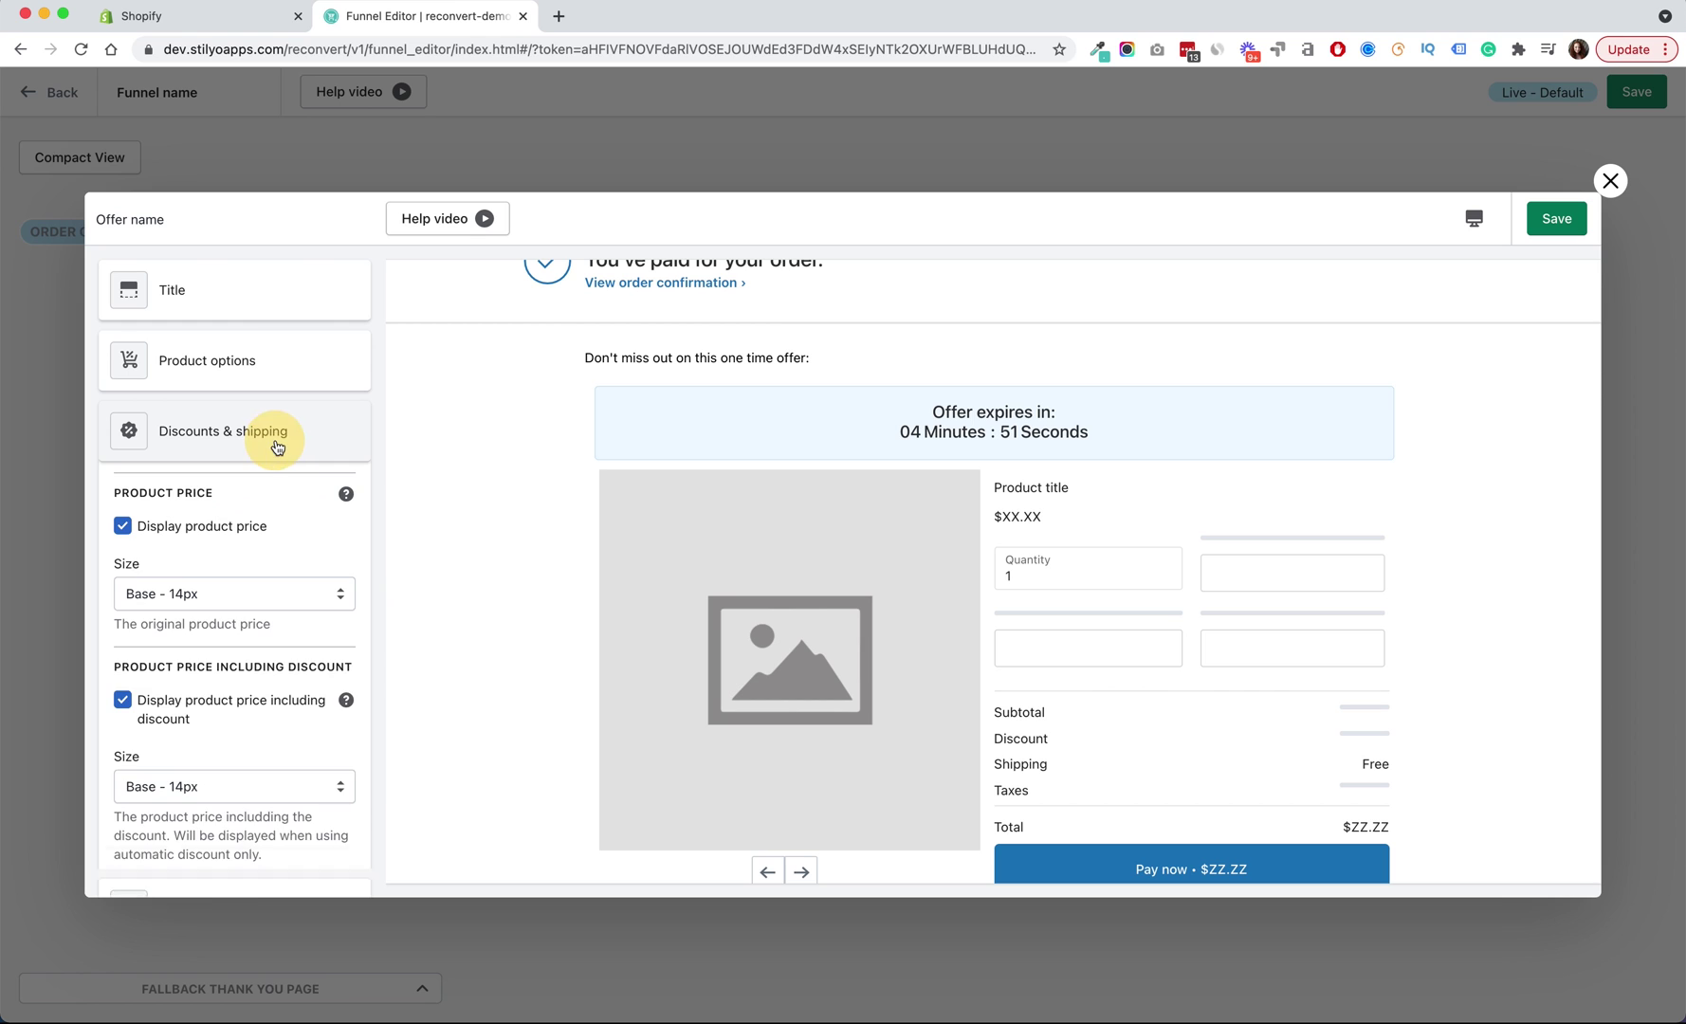
{"action": "left_click", "coordinate": [280, 519]}
{"action": "scroll", "coordinate": [251, 697], "scroll_direction": "down", "scroll_amount": 8}
{"action": "scroll", "coordinate": [251, 697], "scroll_direction": "up", "scroll_amount": 8}
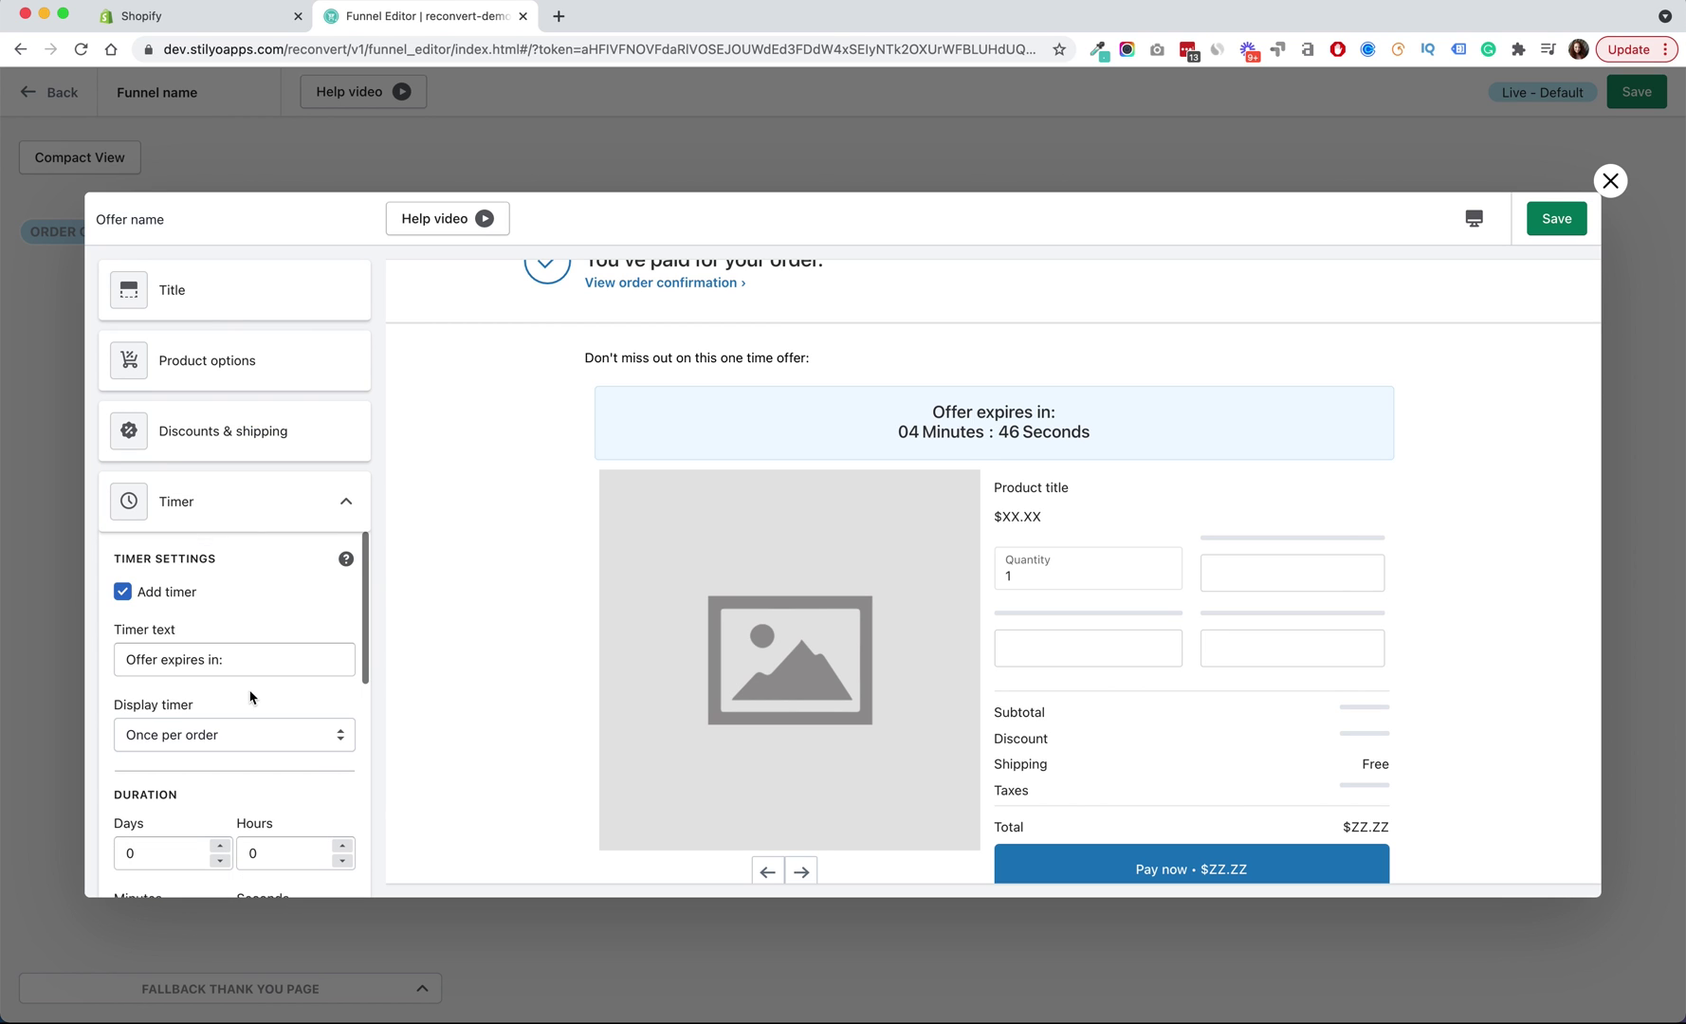
{"action": "left_click", "coordinate": [283, 501]}
- Rename the offer as Offer 1, save it and close the offer editor
{"action": "left_click", "coordinate": [210, 298]}
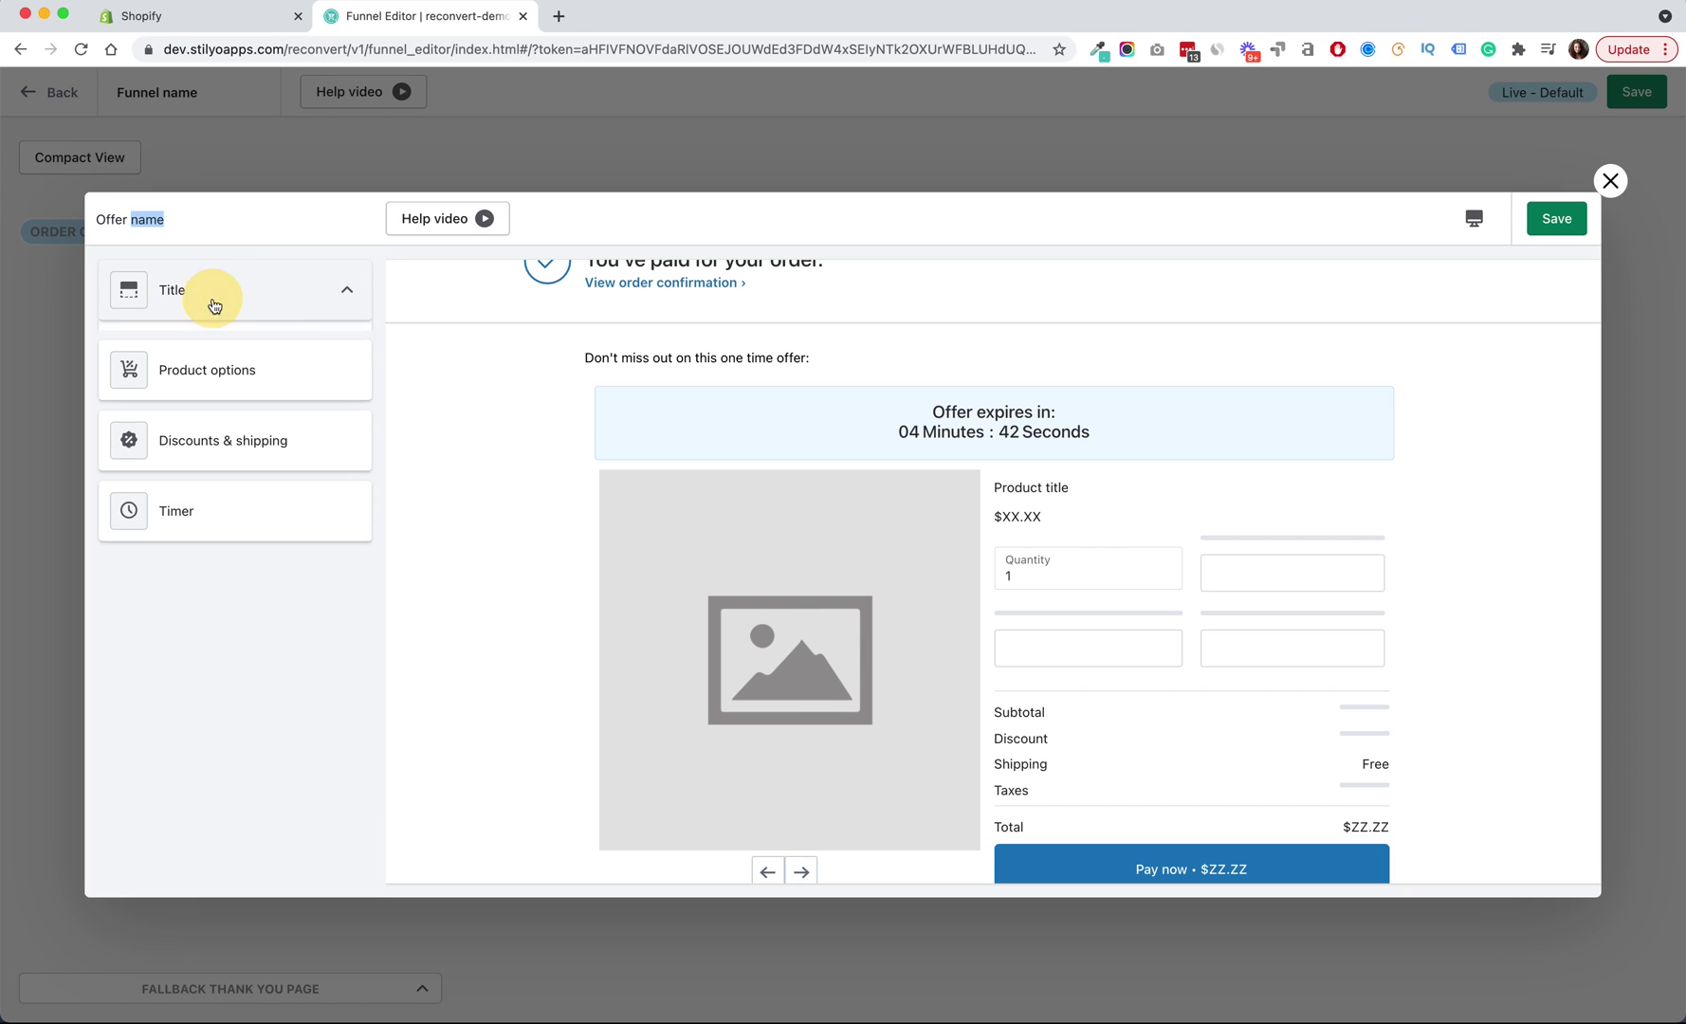
{"action": "left_click", "coordinate": [194, 403]}
{"action": "double_click", "coordinate": [195, 403]}
{"action": "type", "text": "1"}
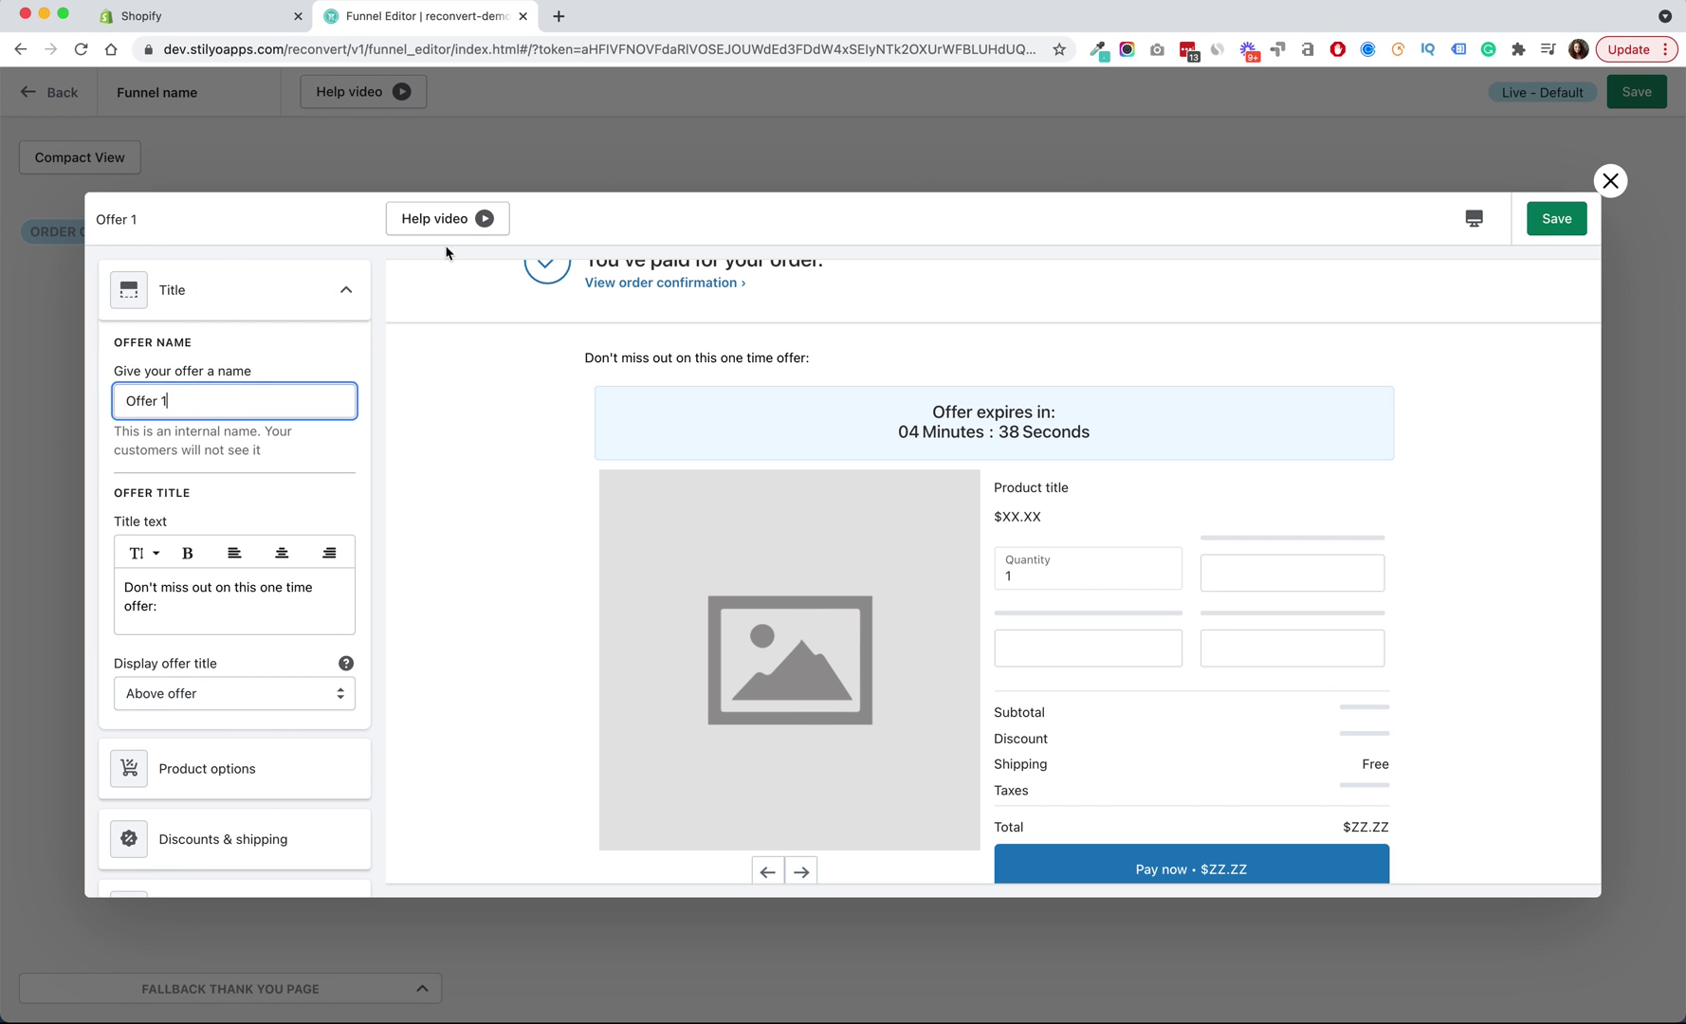
{"action": "left_click", "coordinate": [1543, 220]}
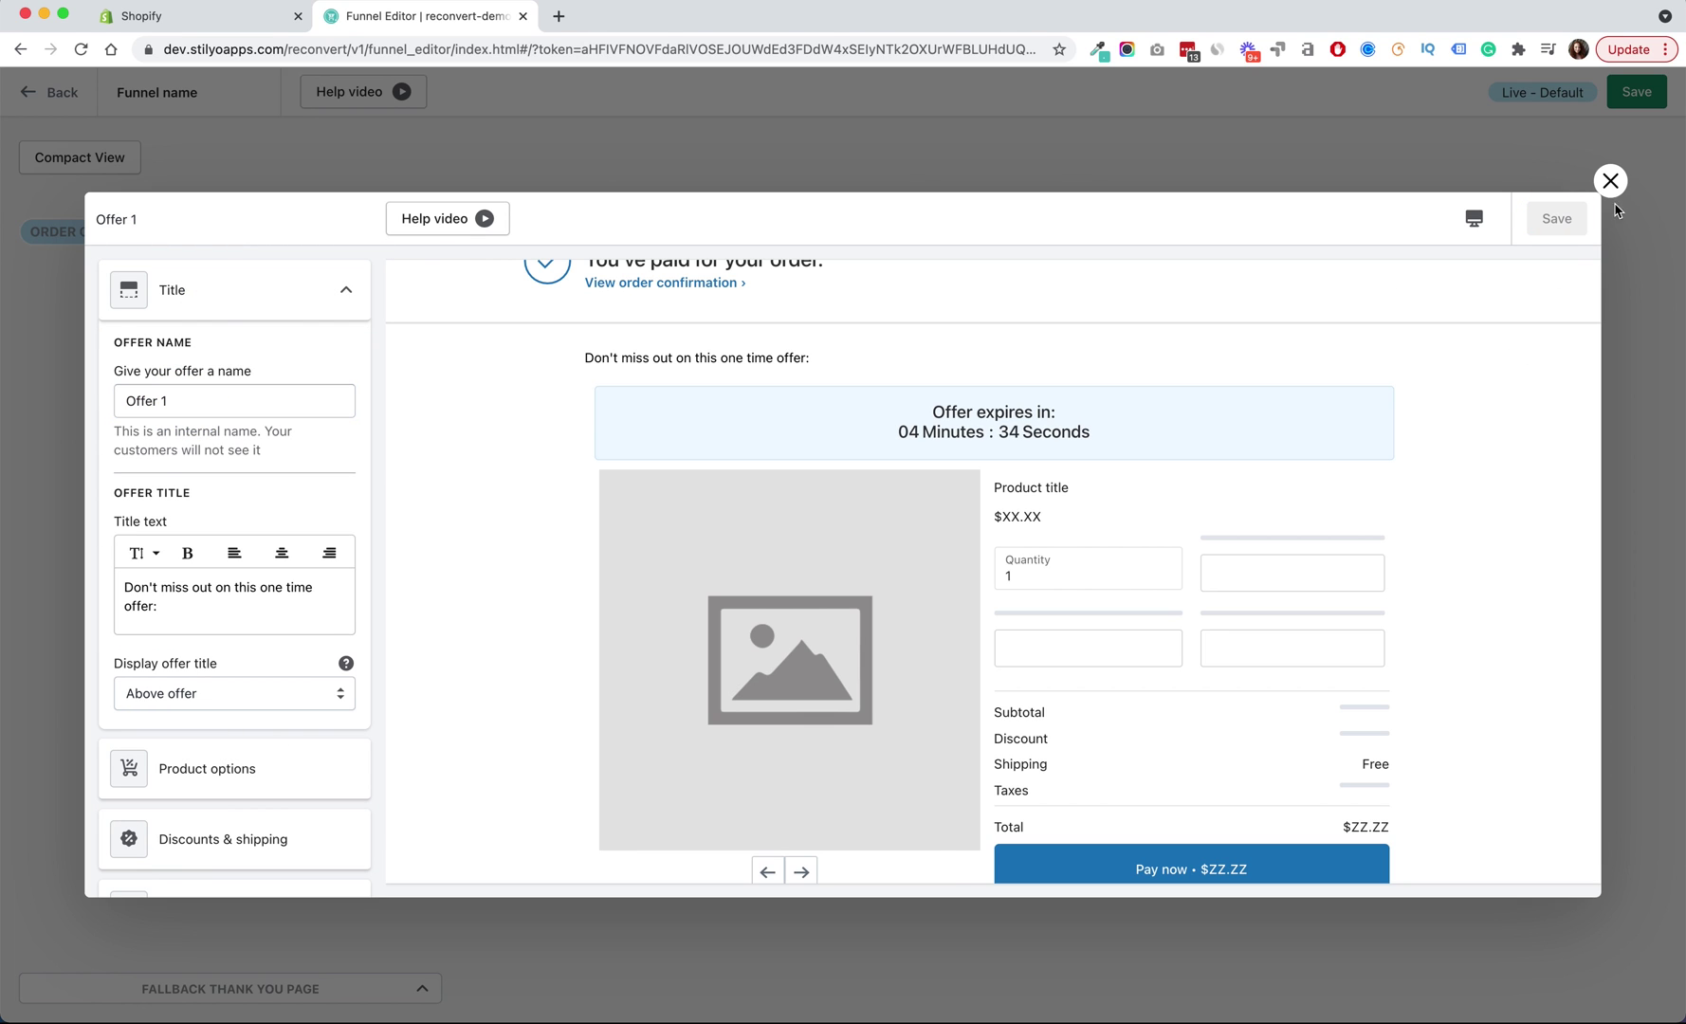
{"action": "left_click", "coordinate": [1611, 180]}
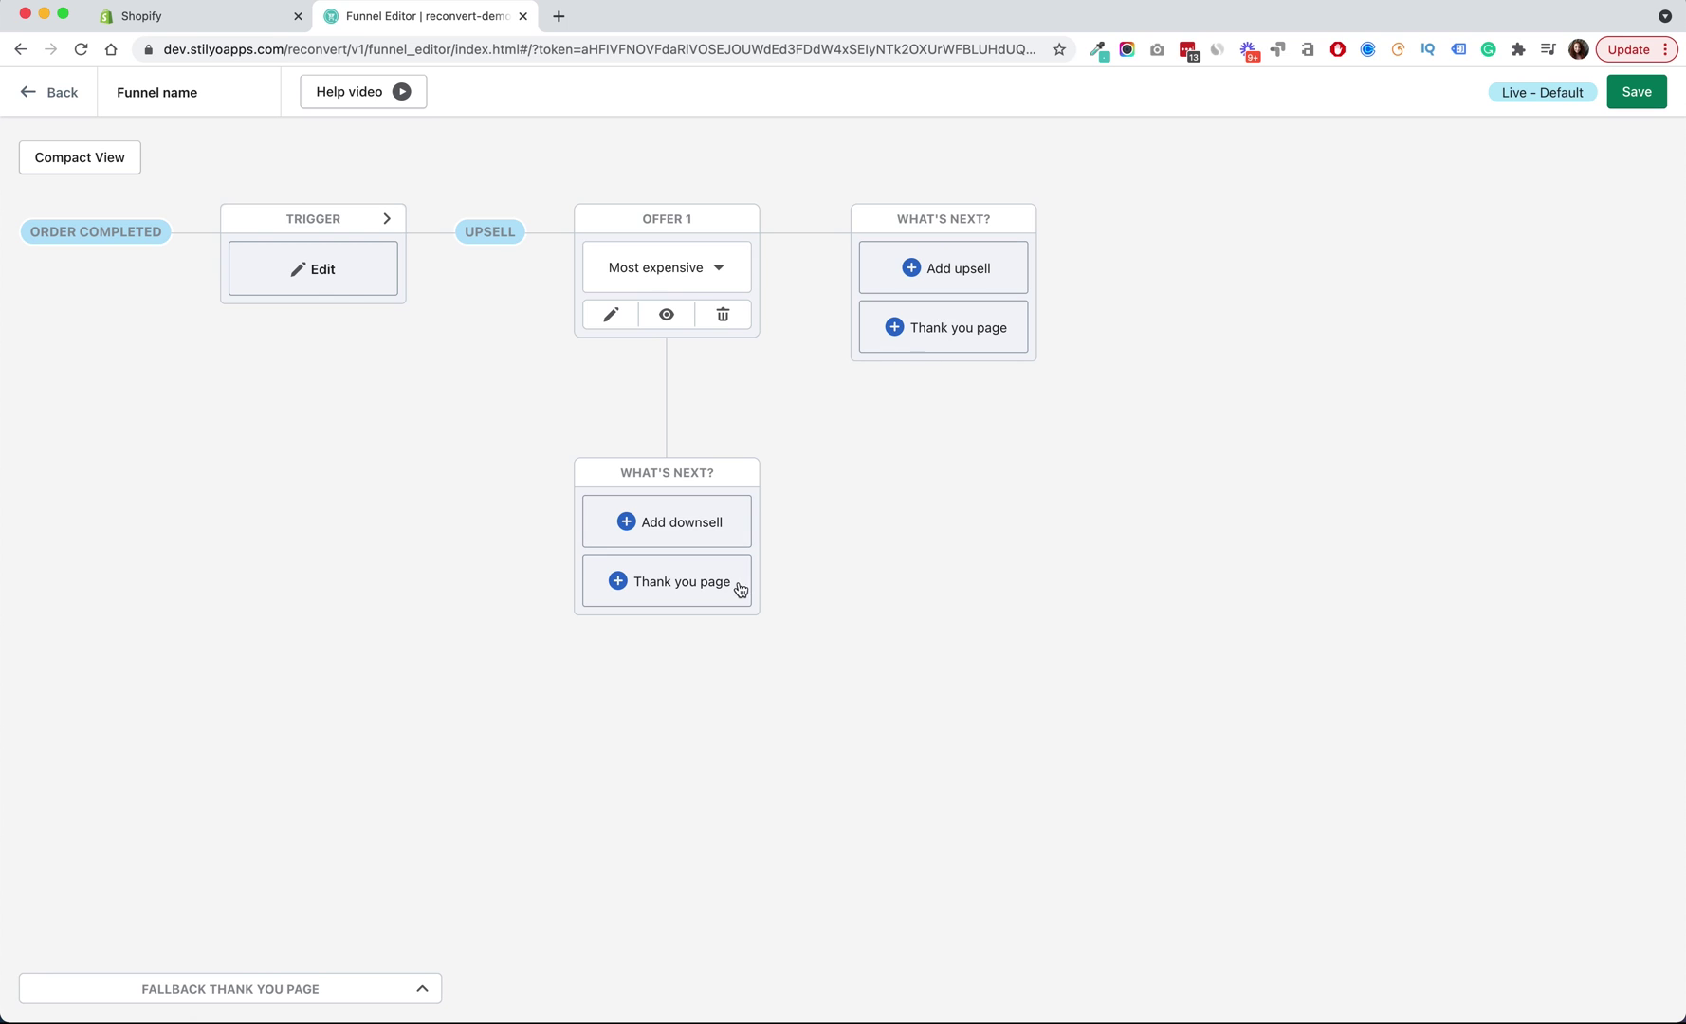
- Reuse Offer 1 both as the downsell on its decline branch and as the next upsell on its accept branch
{"action": "left_click", "coordinate": [712, 521]}
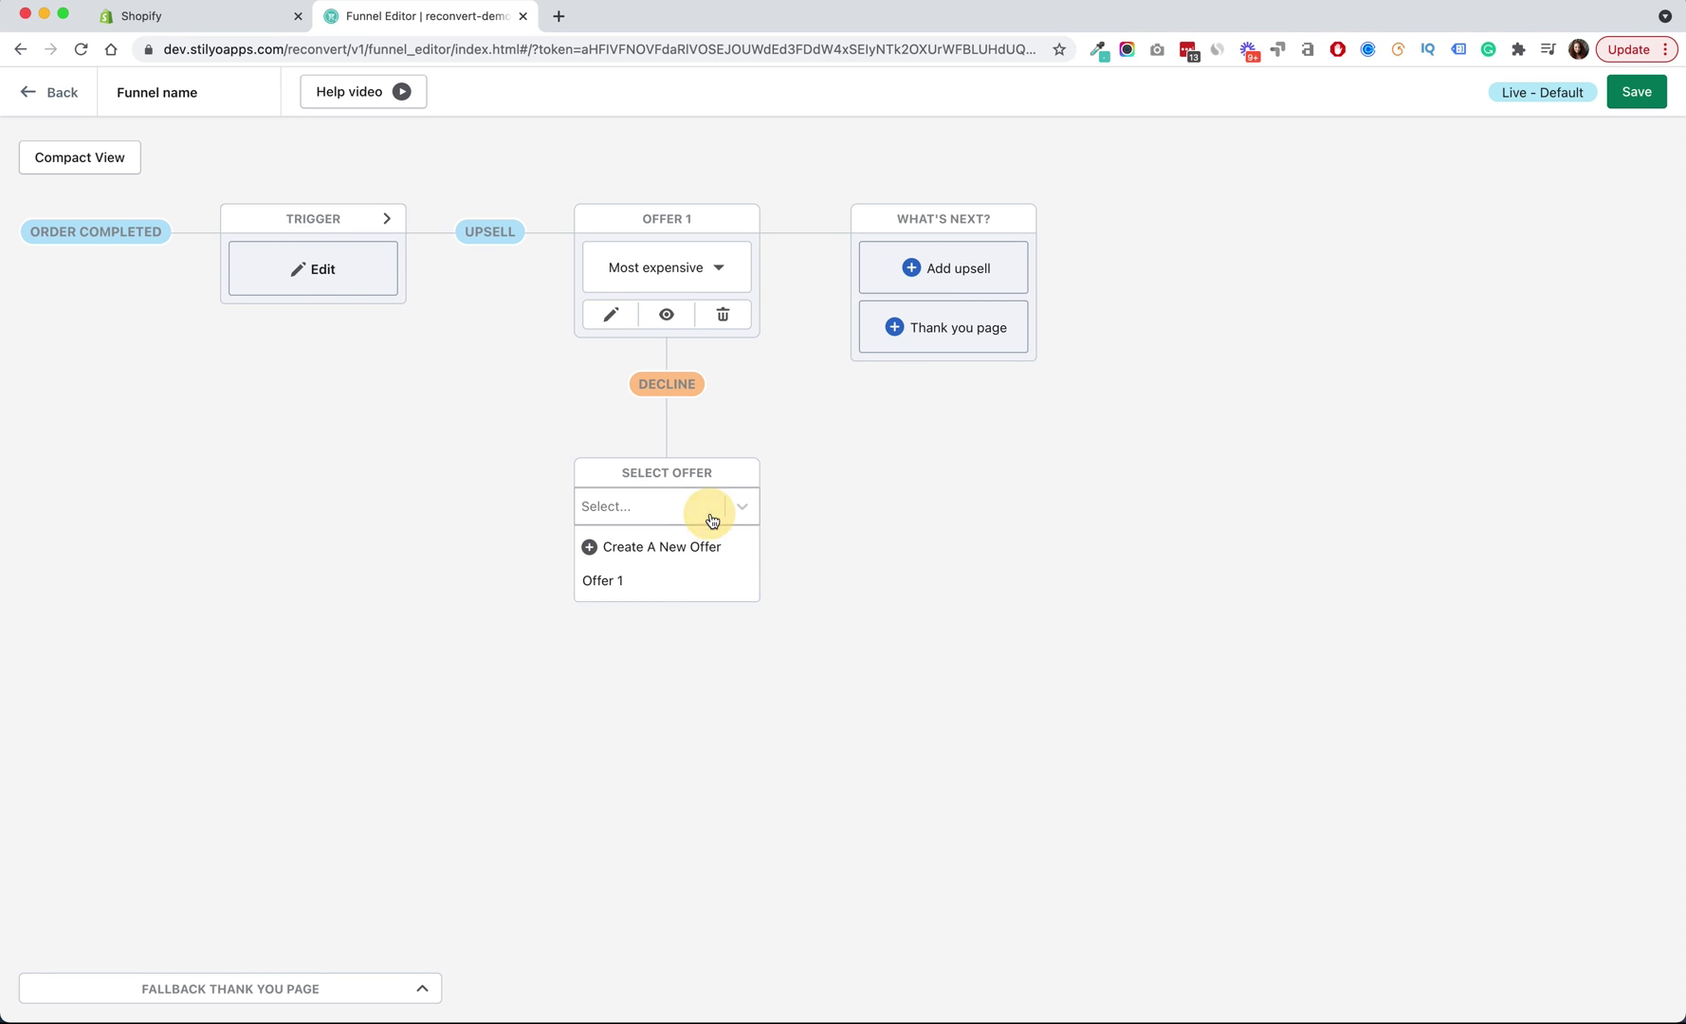
{"action": "left_click", "coordinate": [607, 585]}
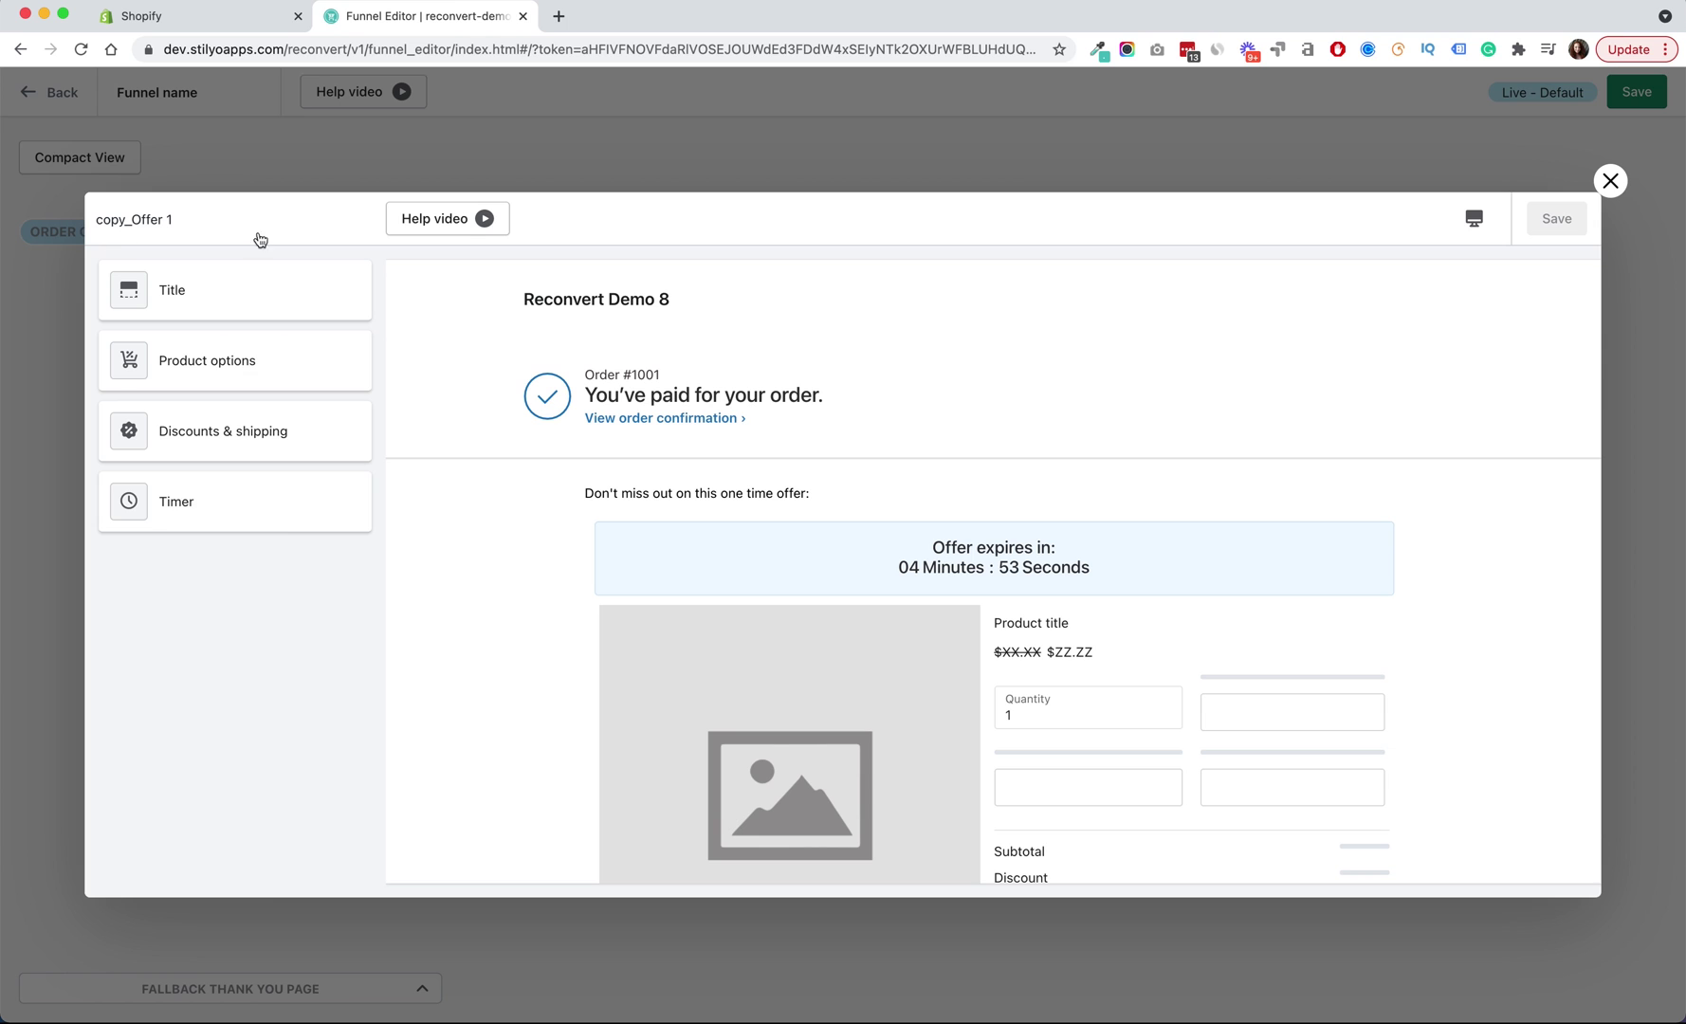
{"action": "left_click", "coordinate": [1610, 180]}
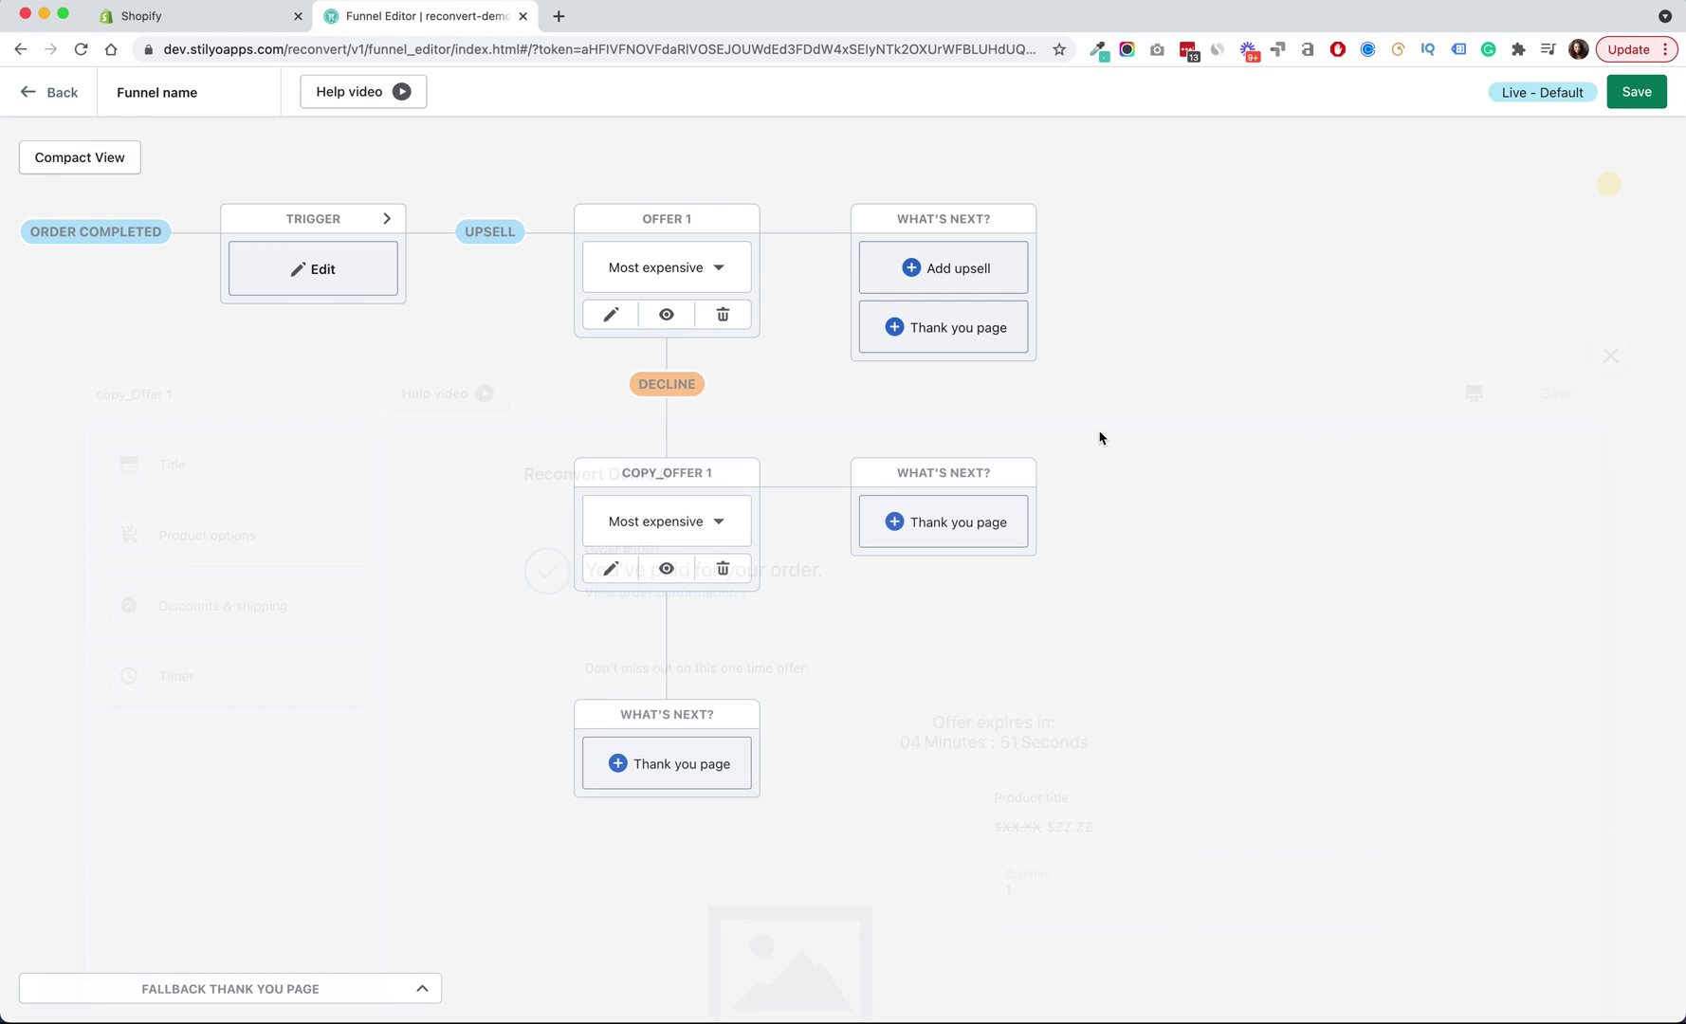
{"action": "left_click", "coordinate": [987, 267]}
{"action": "left_click", "coordinate": [991, 328]}
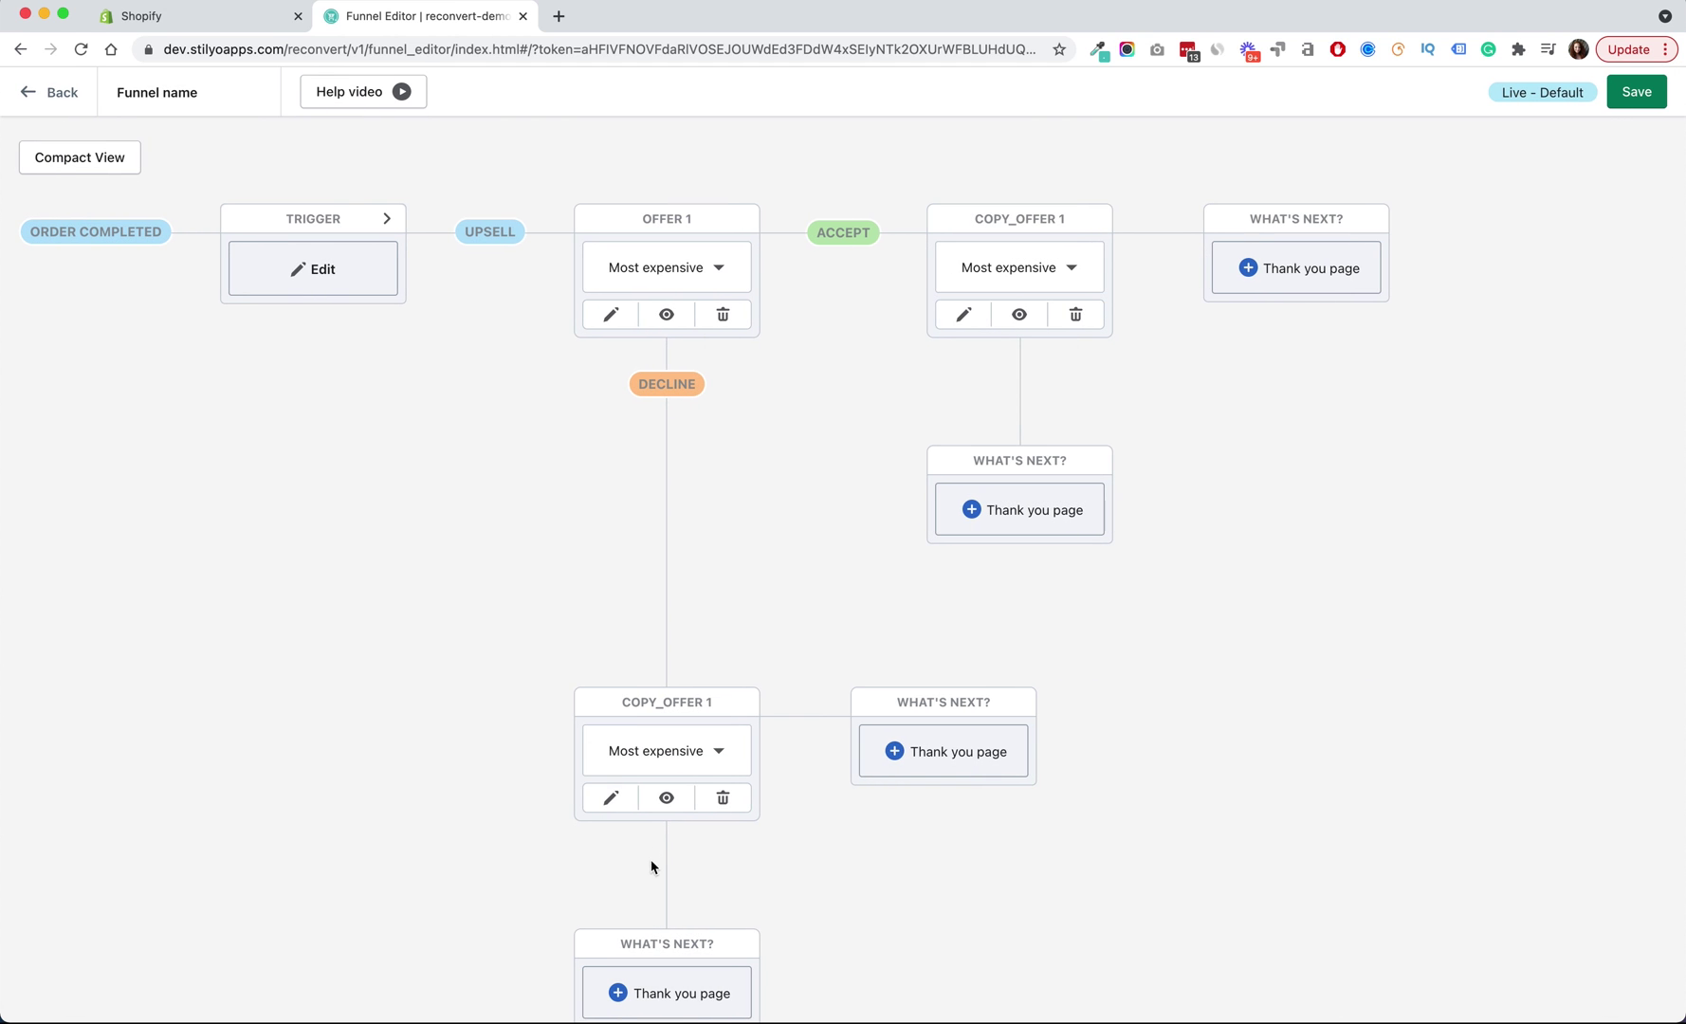
- Add Conversion monster thank you pages to the accept and decline branches of both copied offers
{"action": "left_click", "coordinate": [1259, 262]}
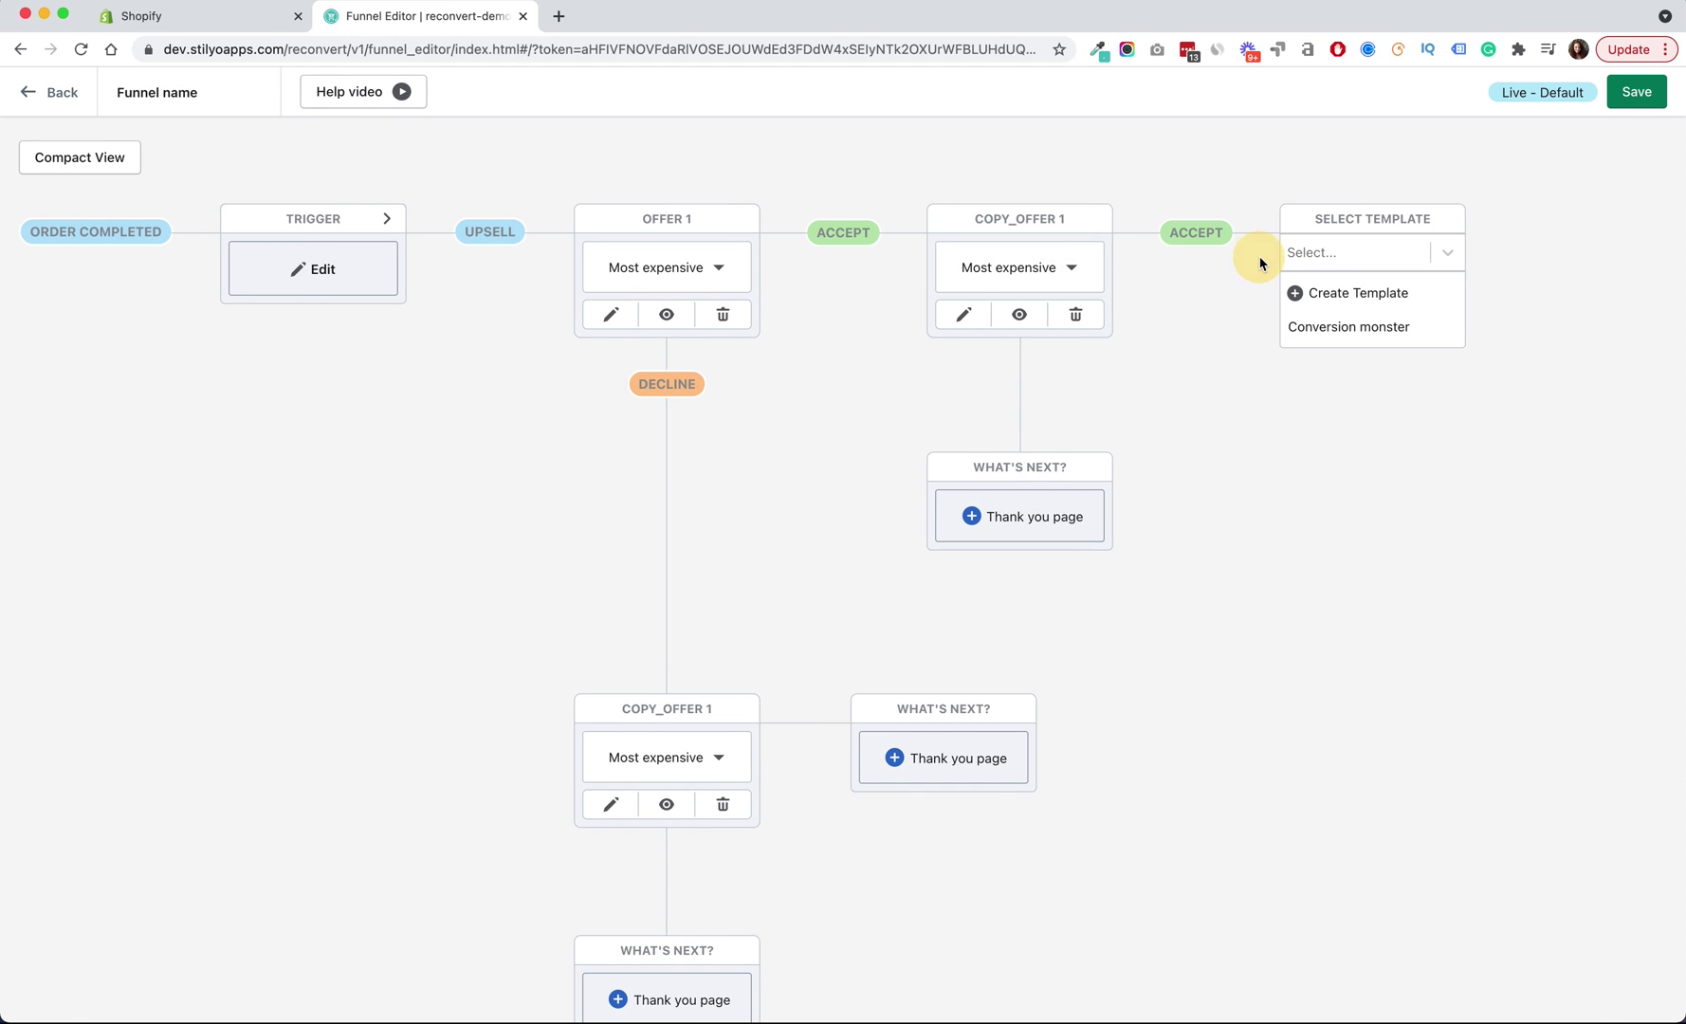
{"action": "left_click", "coordinate": [1359, 338]}
{"action": "left_click", "coordinate": [1036, 478]}
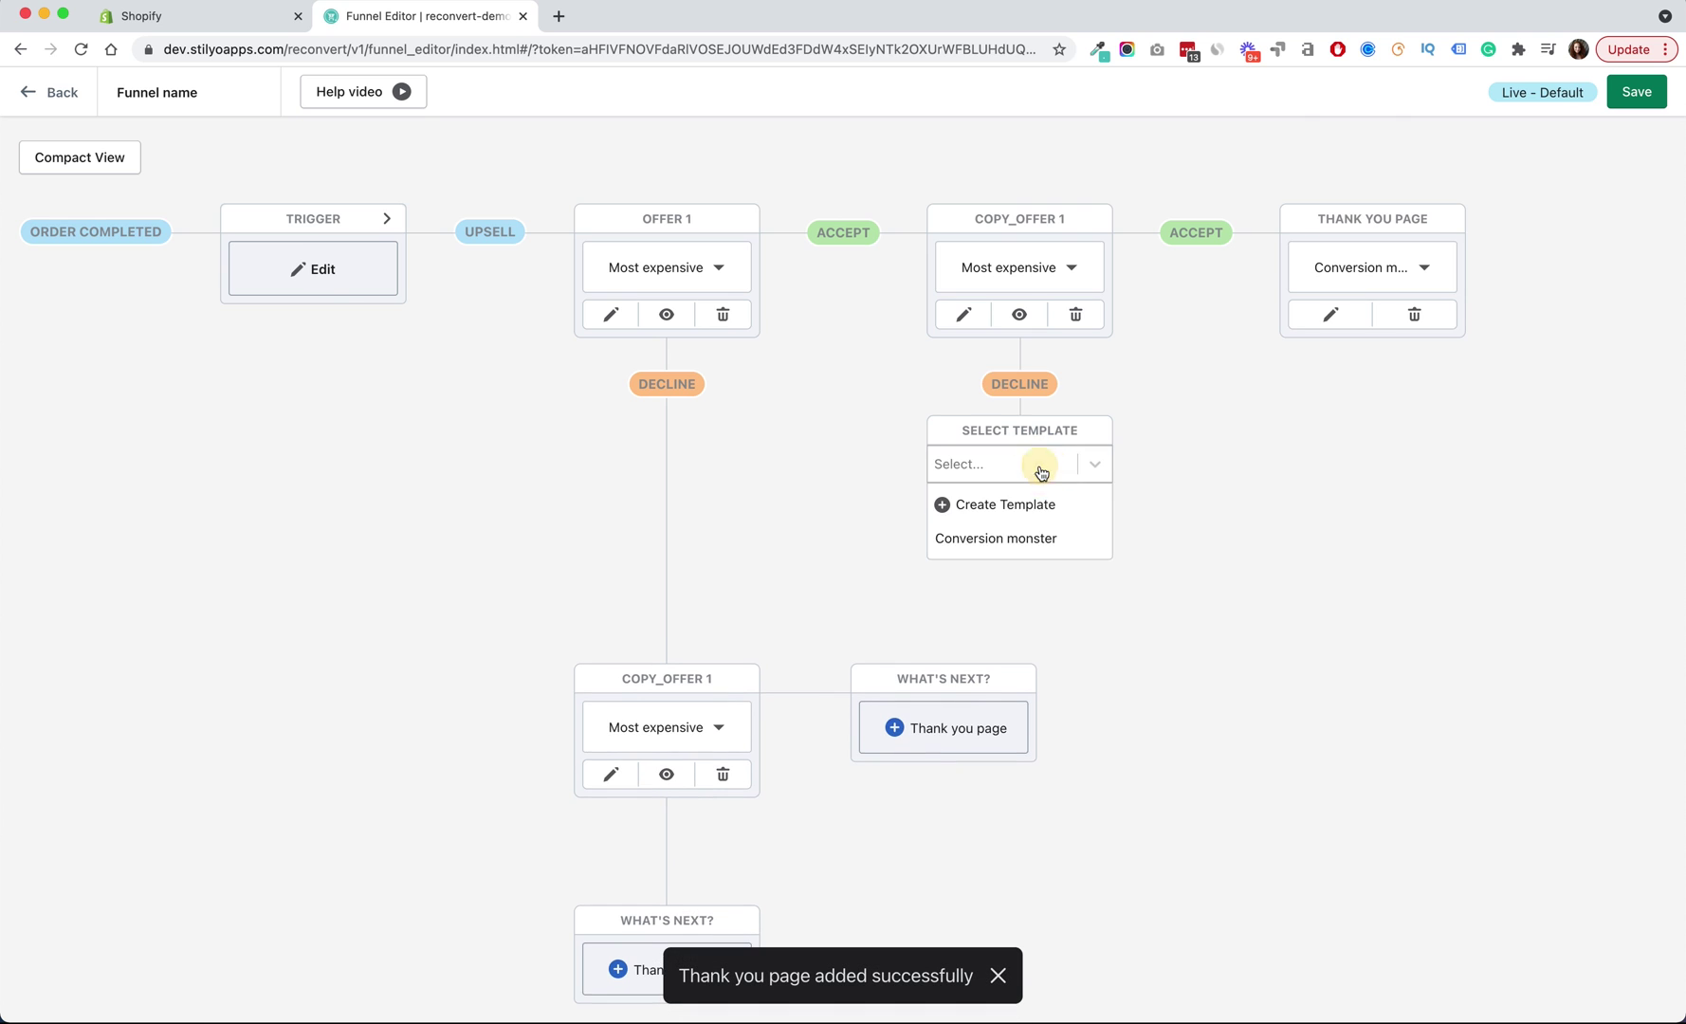
{"action": "left_click", "coordinate": [1021, 541]}
{"action": "left_click", "coordinate": [944, 614]}
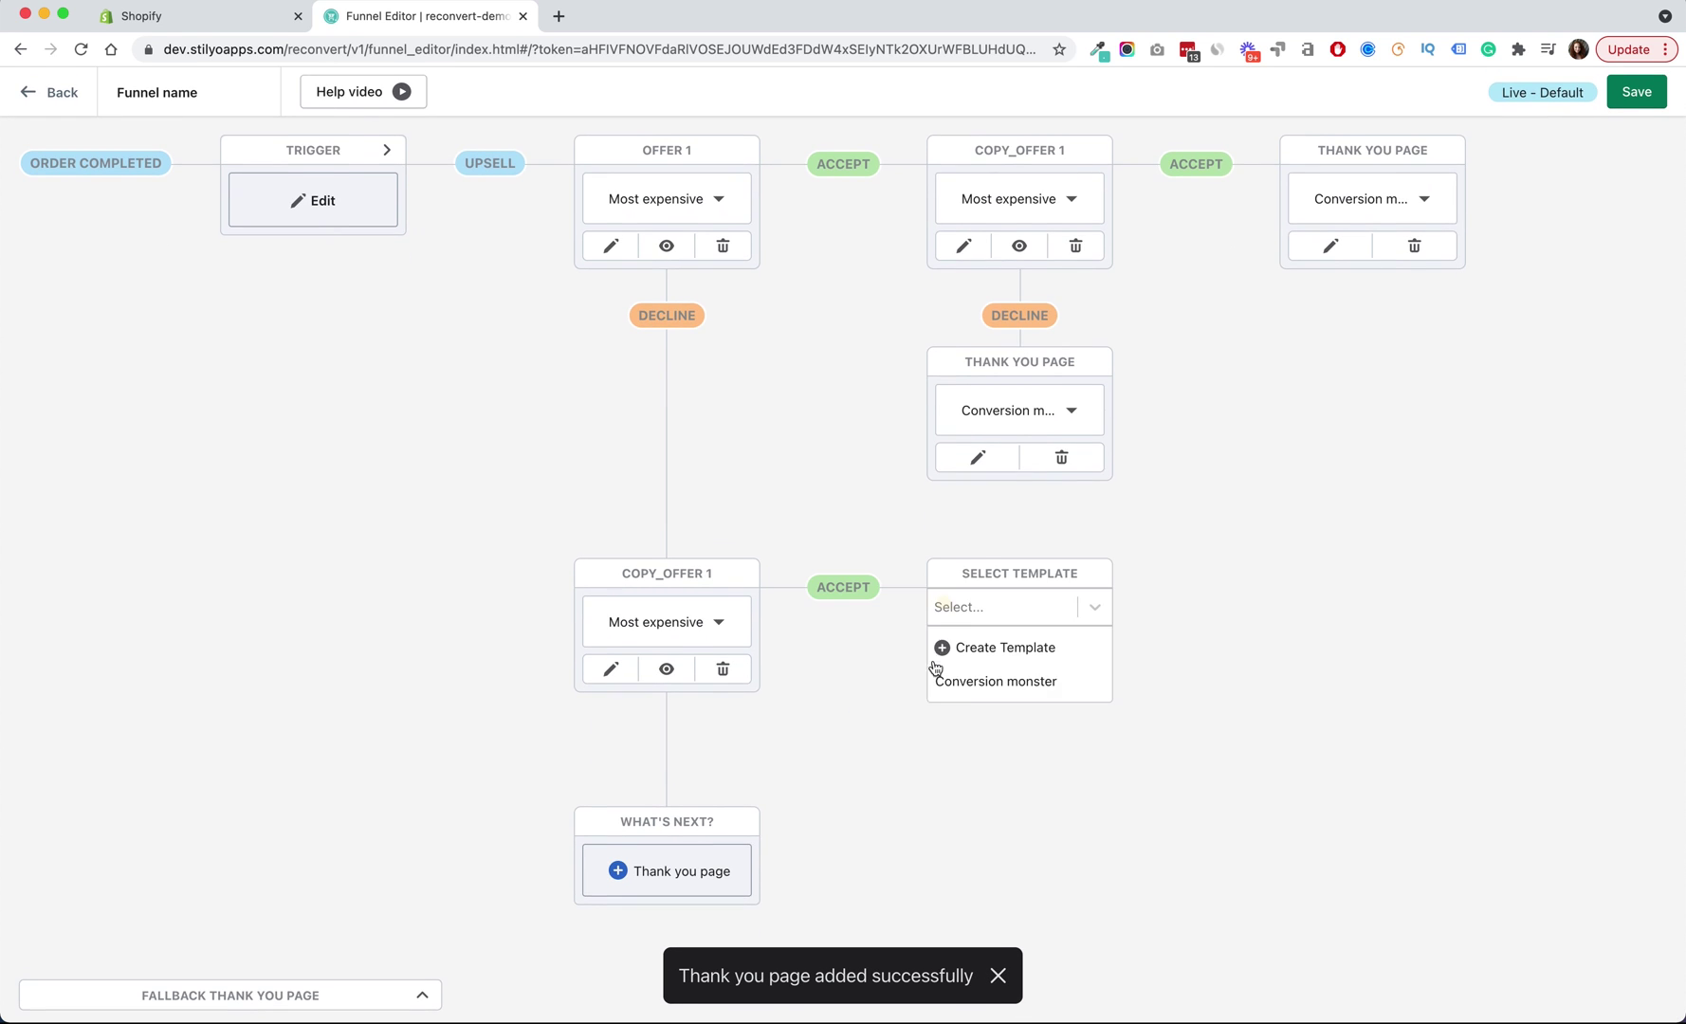
{"action": "left_click", "coordinate": [939, 679]}
{"action": "left_click", "coordinate": [666, 867]}
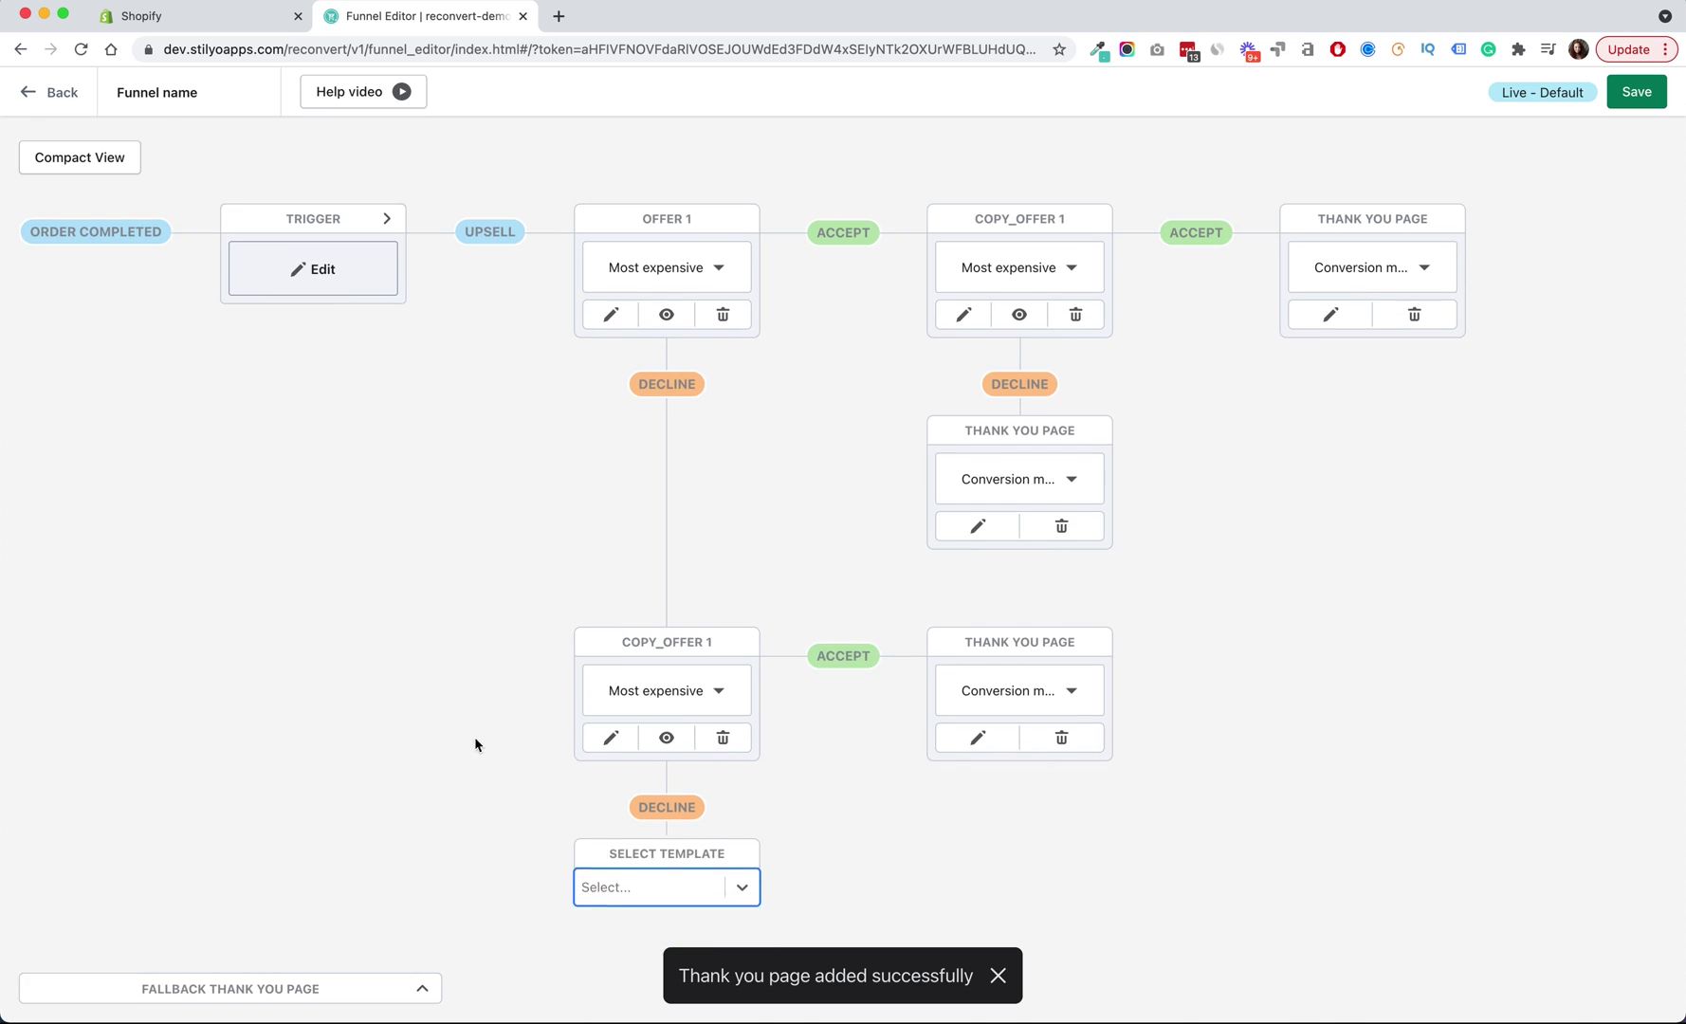
- Review the fallback thank you page's settings, choose its fallback template, and save the funnel
{"action": "left_click", "coordinate": [209, 1007]}
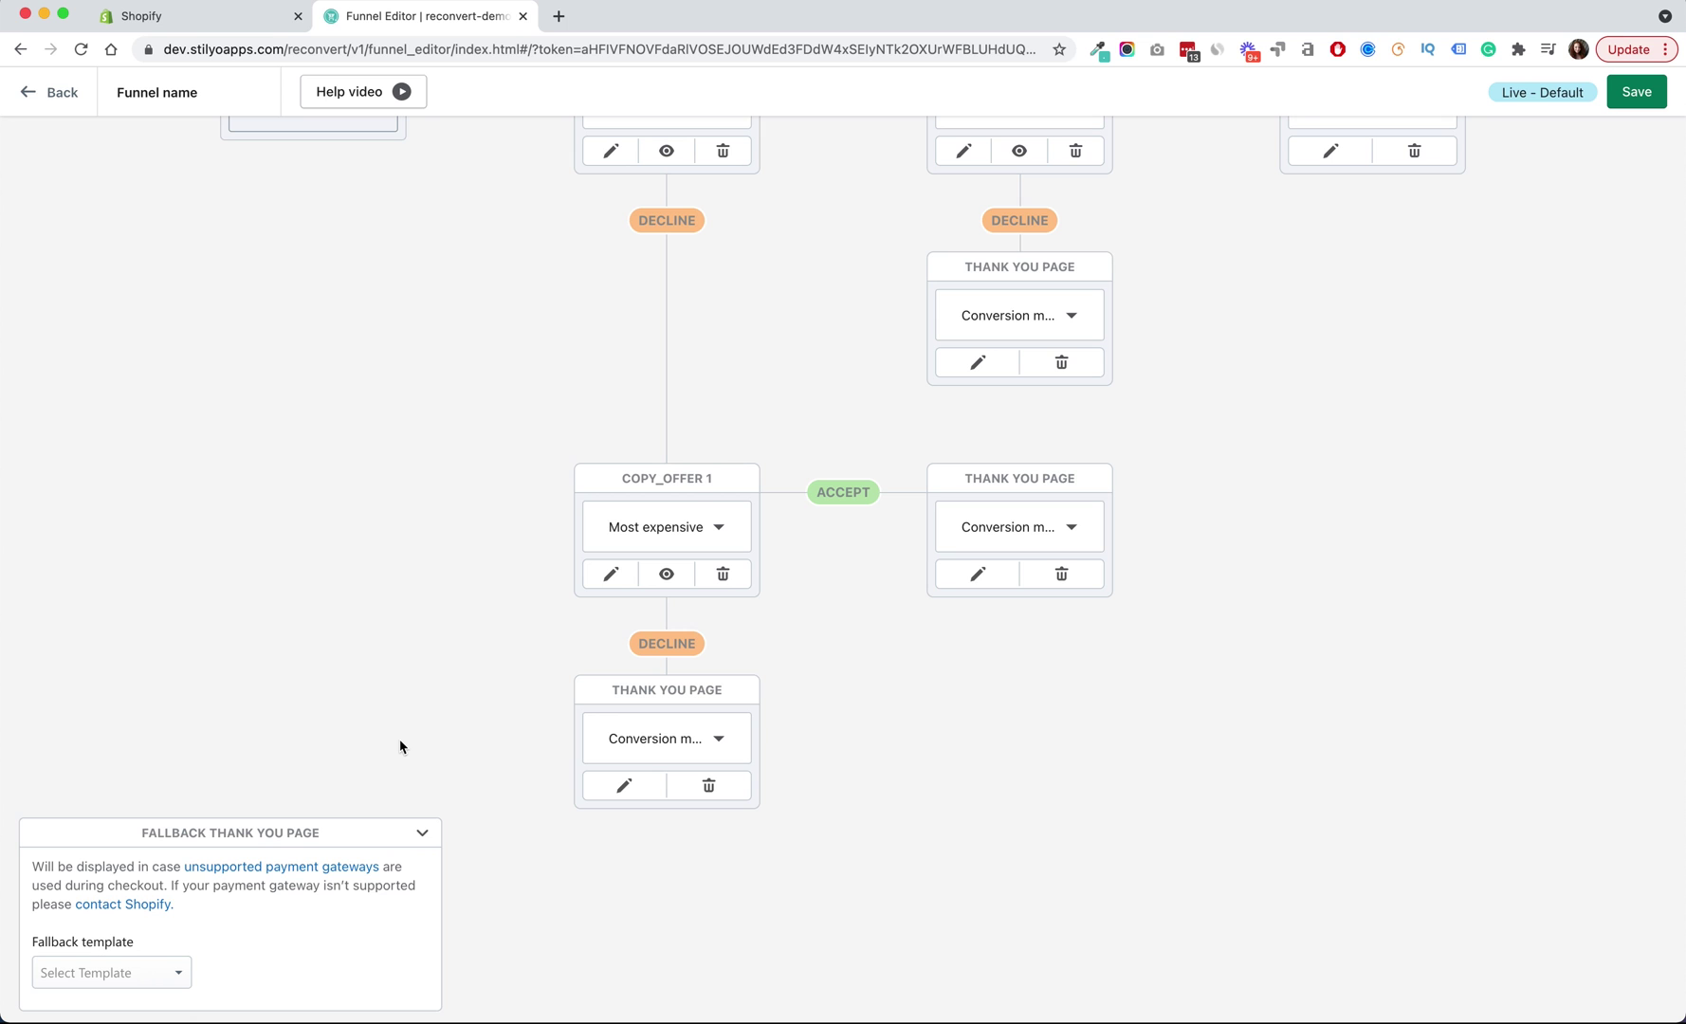
{"action": "scroll", "coordinate": [400, 745], "scroll_direction": "up", "scroll_amount": 3}
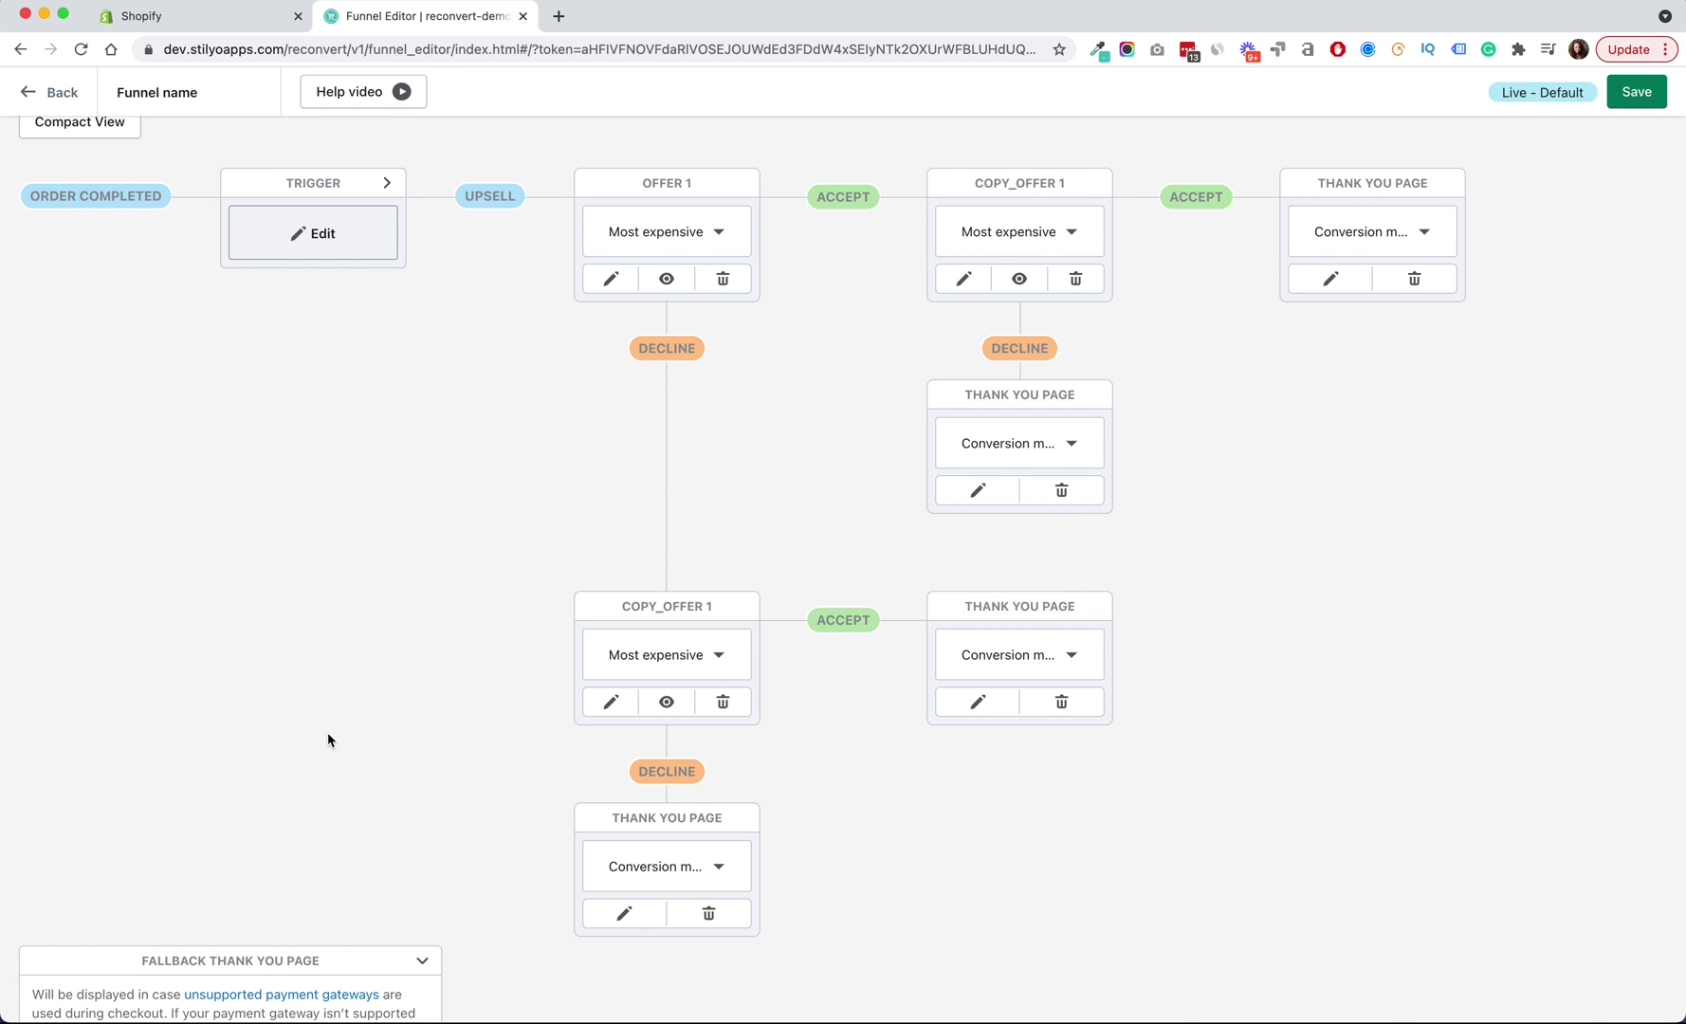
{"action": "scroll", "coordinate": [328, 740], "scroll_direction": "down", "scroll_amount": 3}
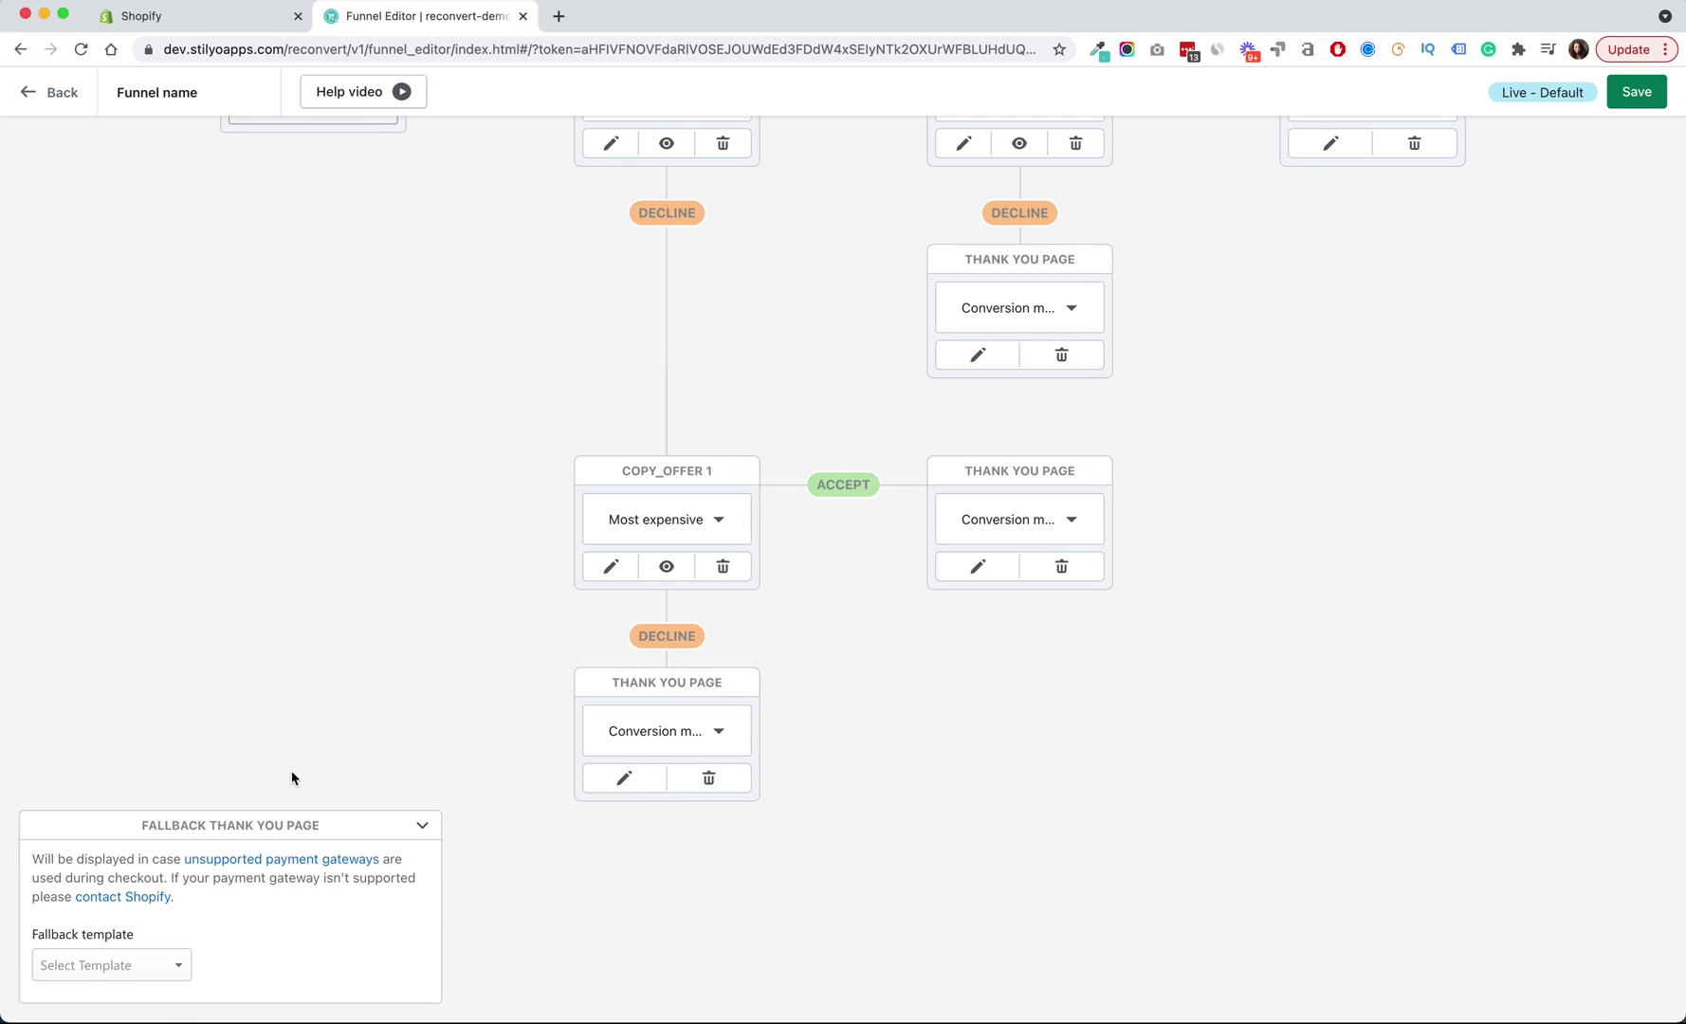
{"action": "scroll", "coordinate": [292, 778], "scroll_direction": "up", "scroll_amount": 4}
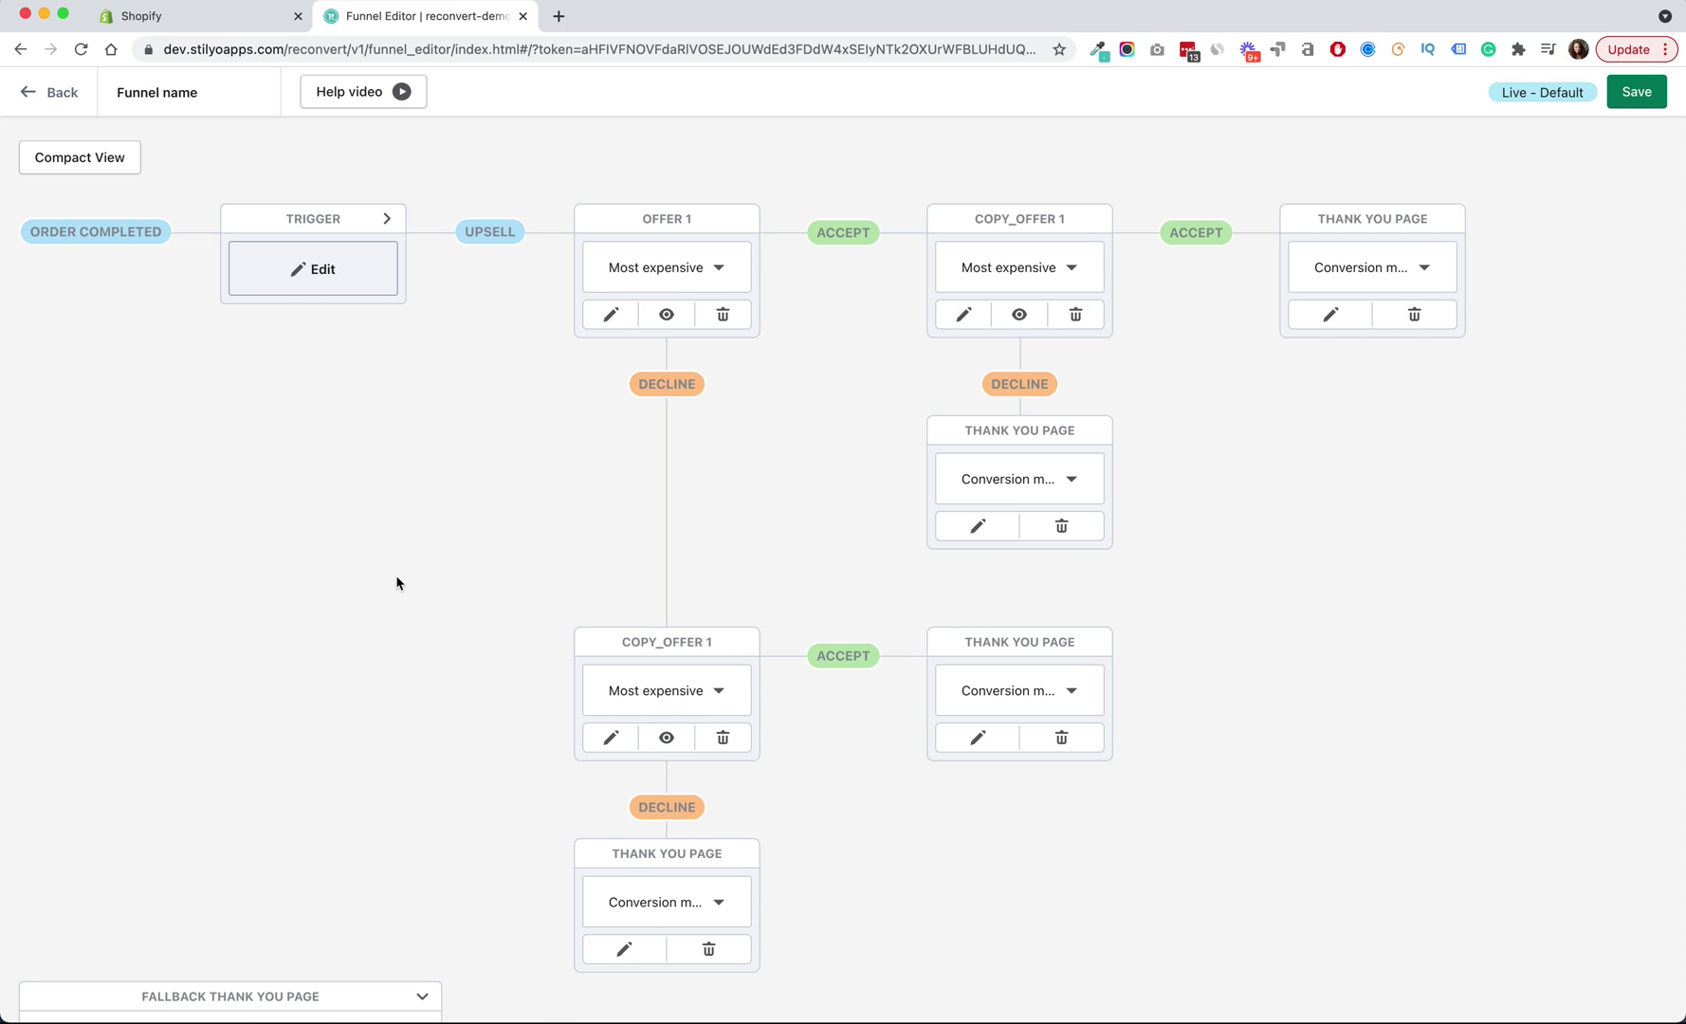
{"action": "scroll", "coordinate": [397, 582], "scroll_direction": "down", "scroll_amount": 4}
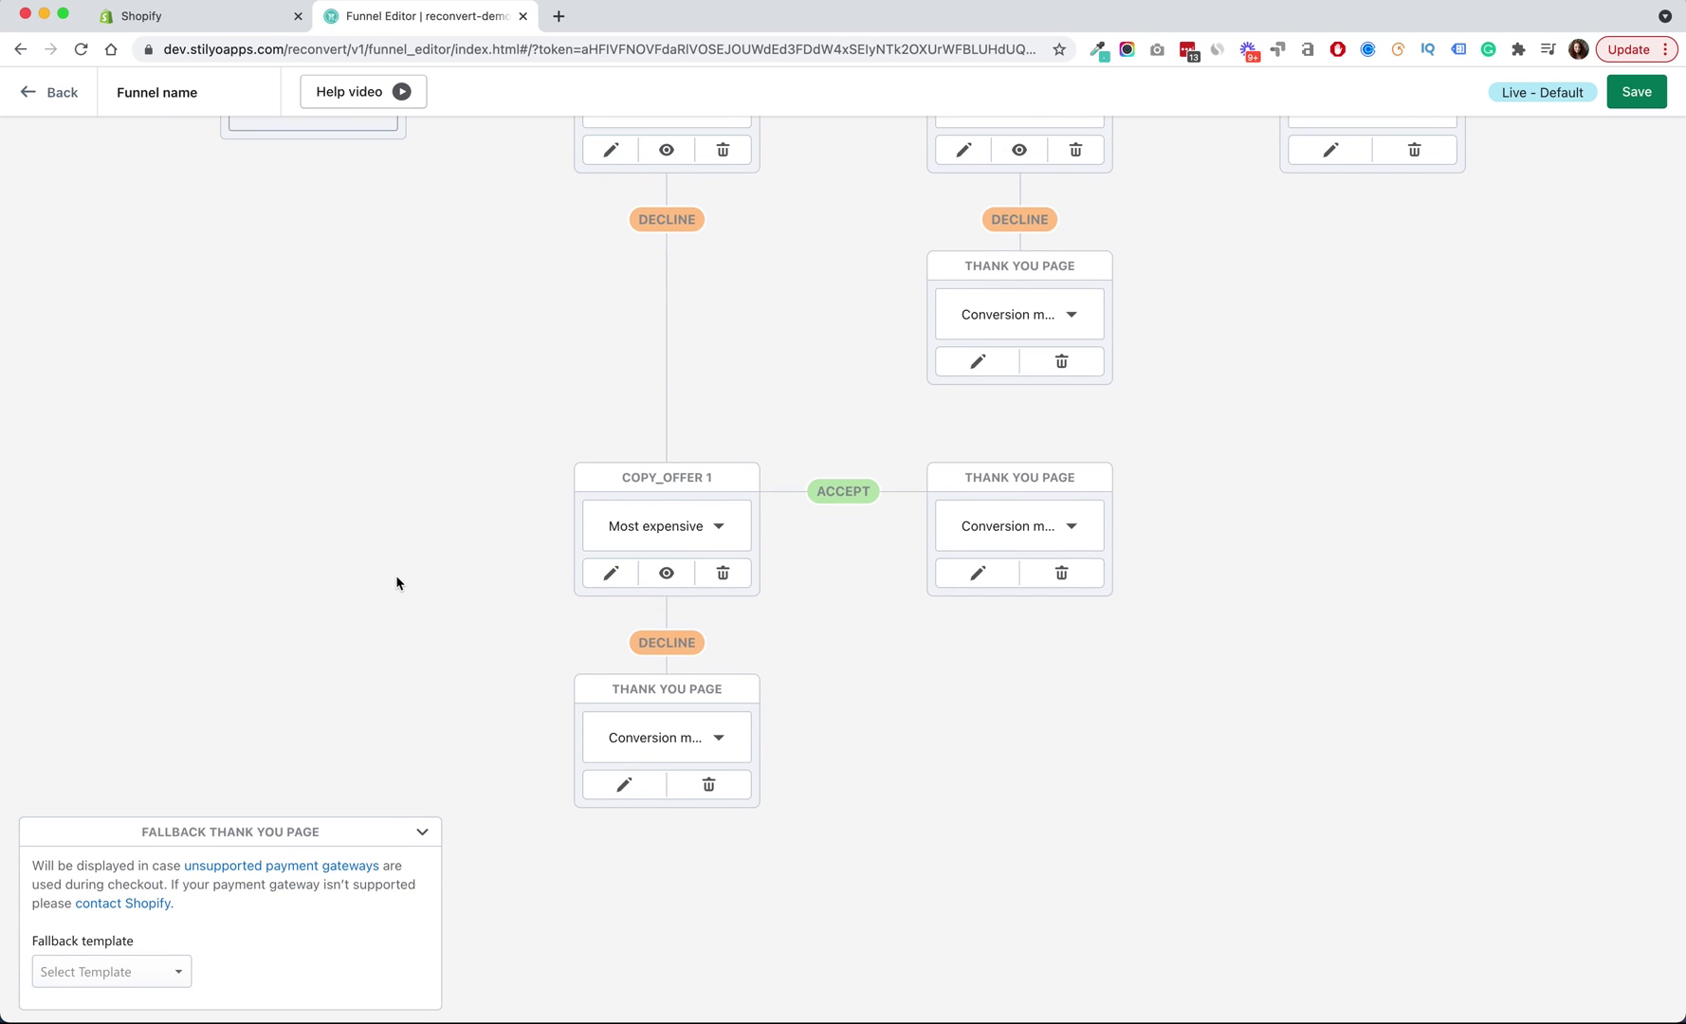
{"action": "left_click_drag", "start_coordinate": [86, 936], "coordinate": [139, 936]}
{"action": "left_click", "coordinate": [118, 936]}
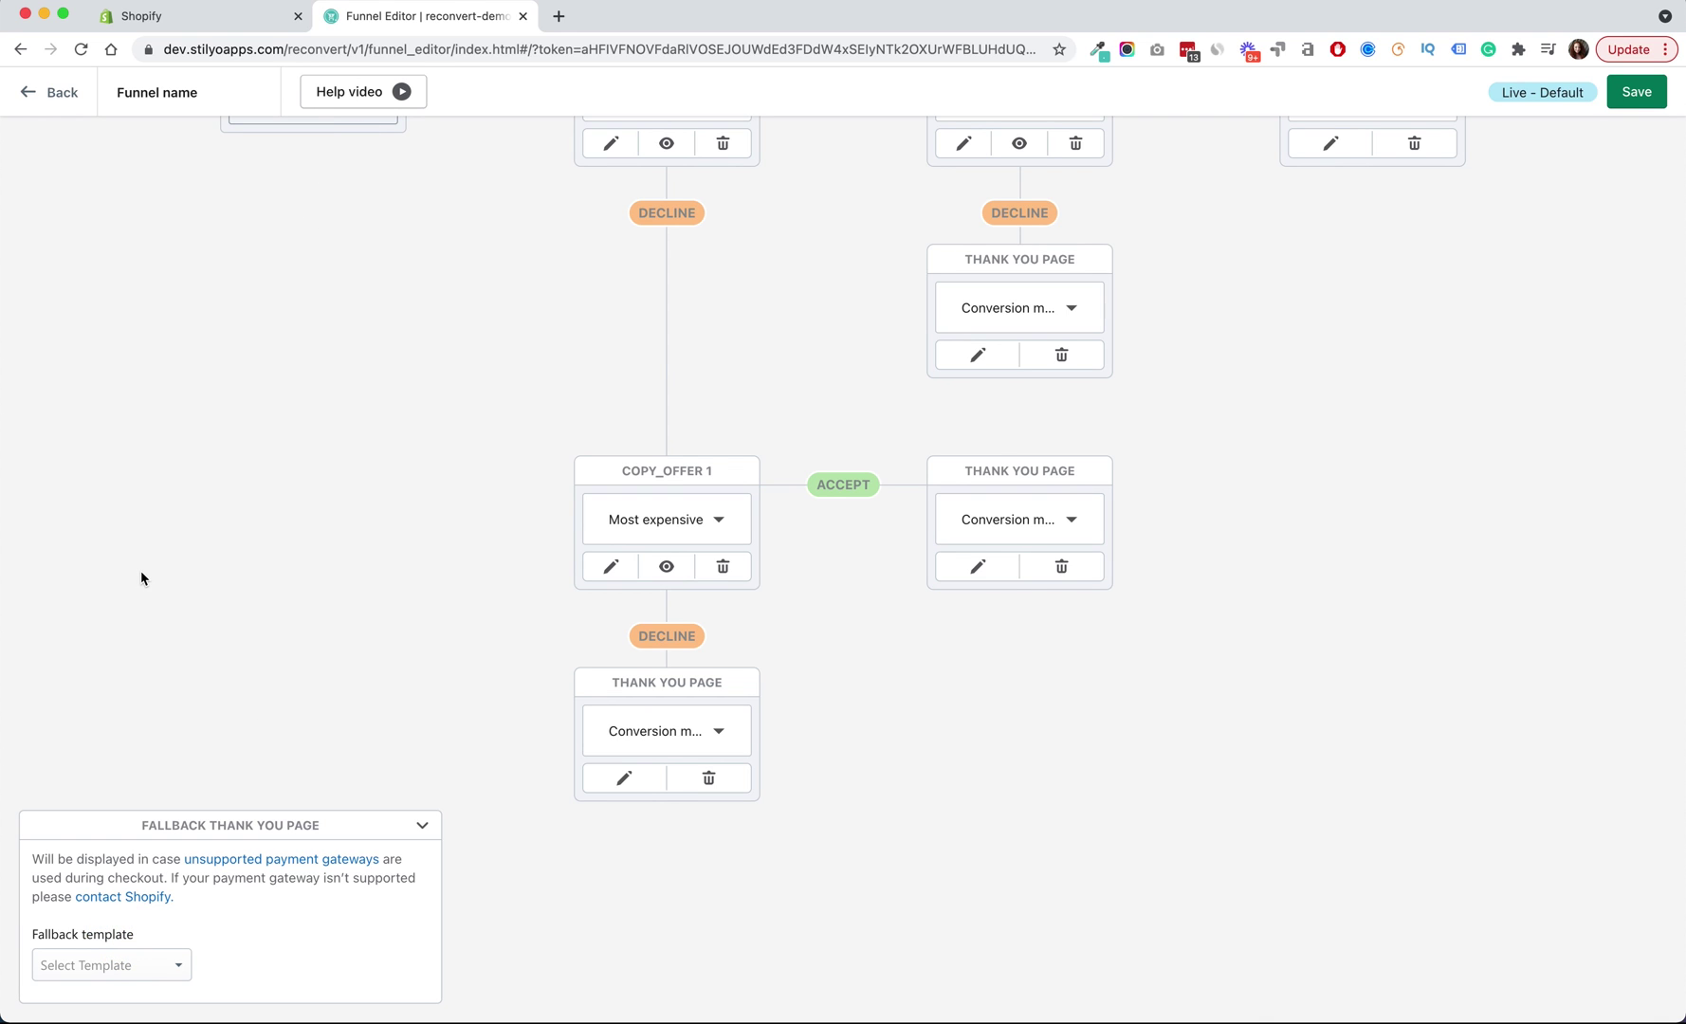
{"action": "left_click", "coordinate": [113, 965]}
{"action": "left_click", "coordinate": [122, 929]}
{"action": "left_click", "coordinate": [422, 825]}
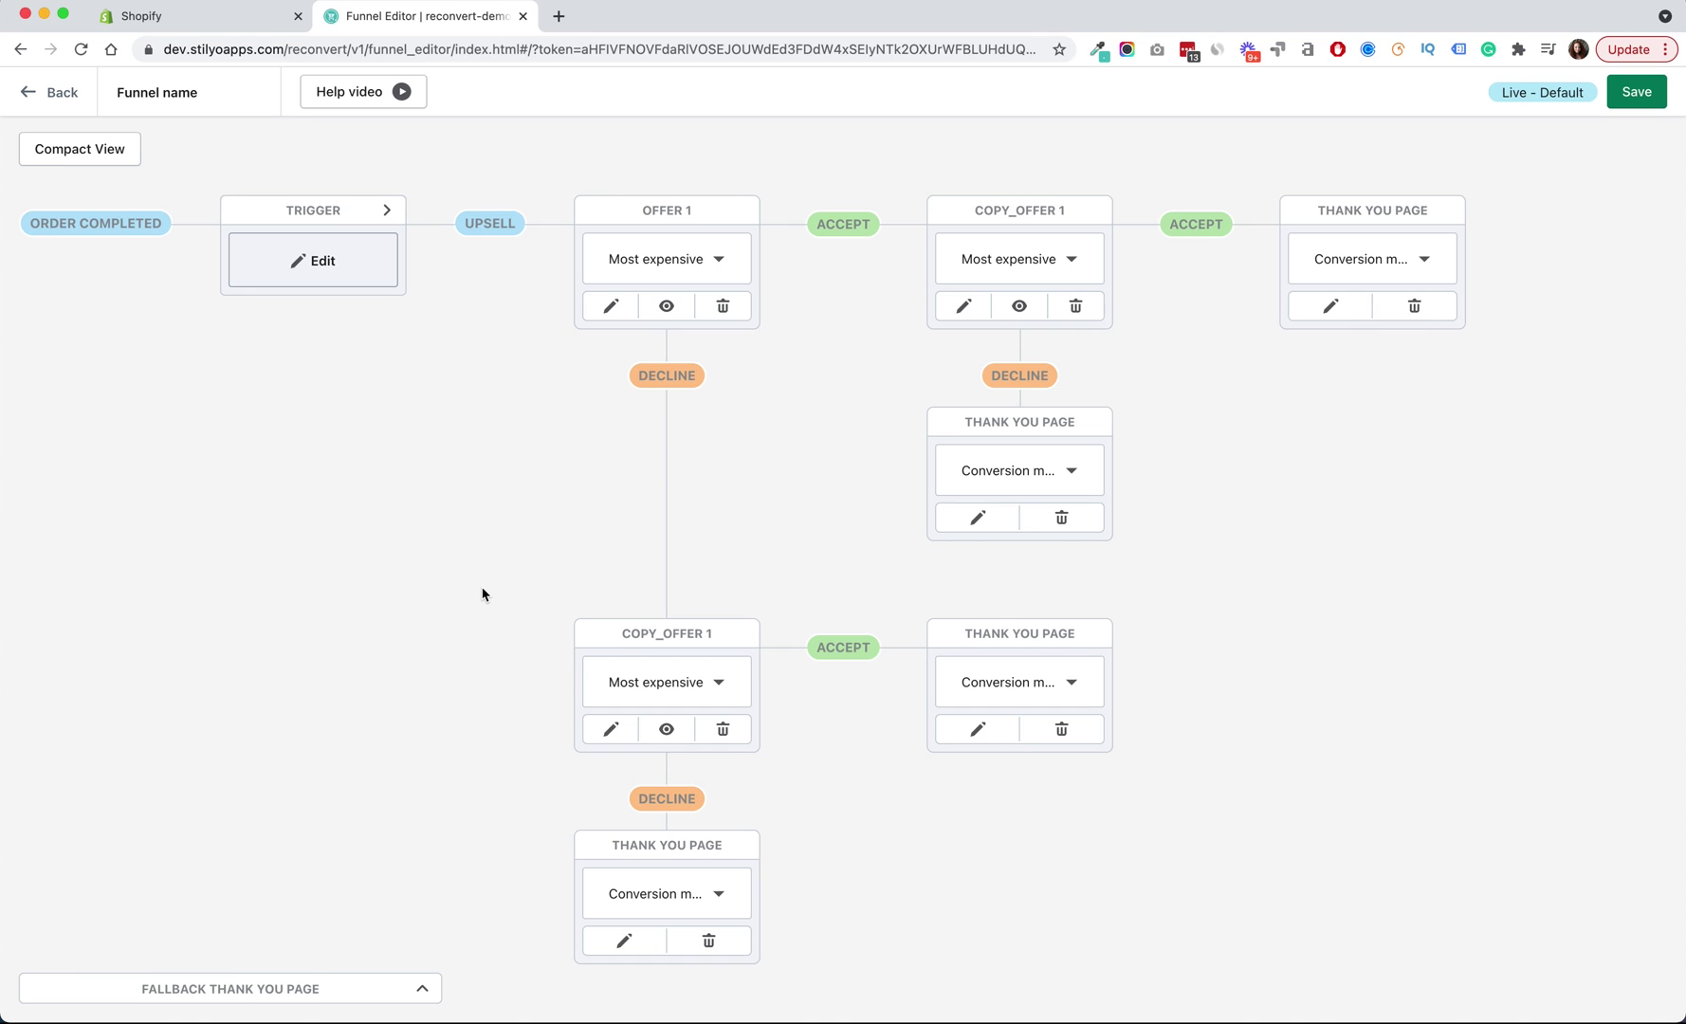
{"action": "left_click", "coordinate": [1635, 90]}
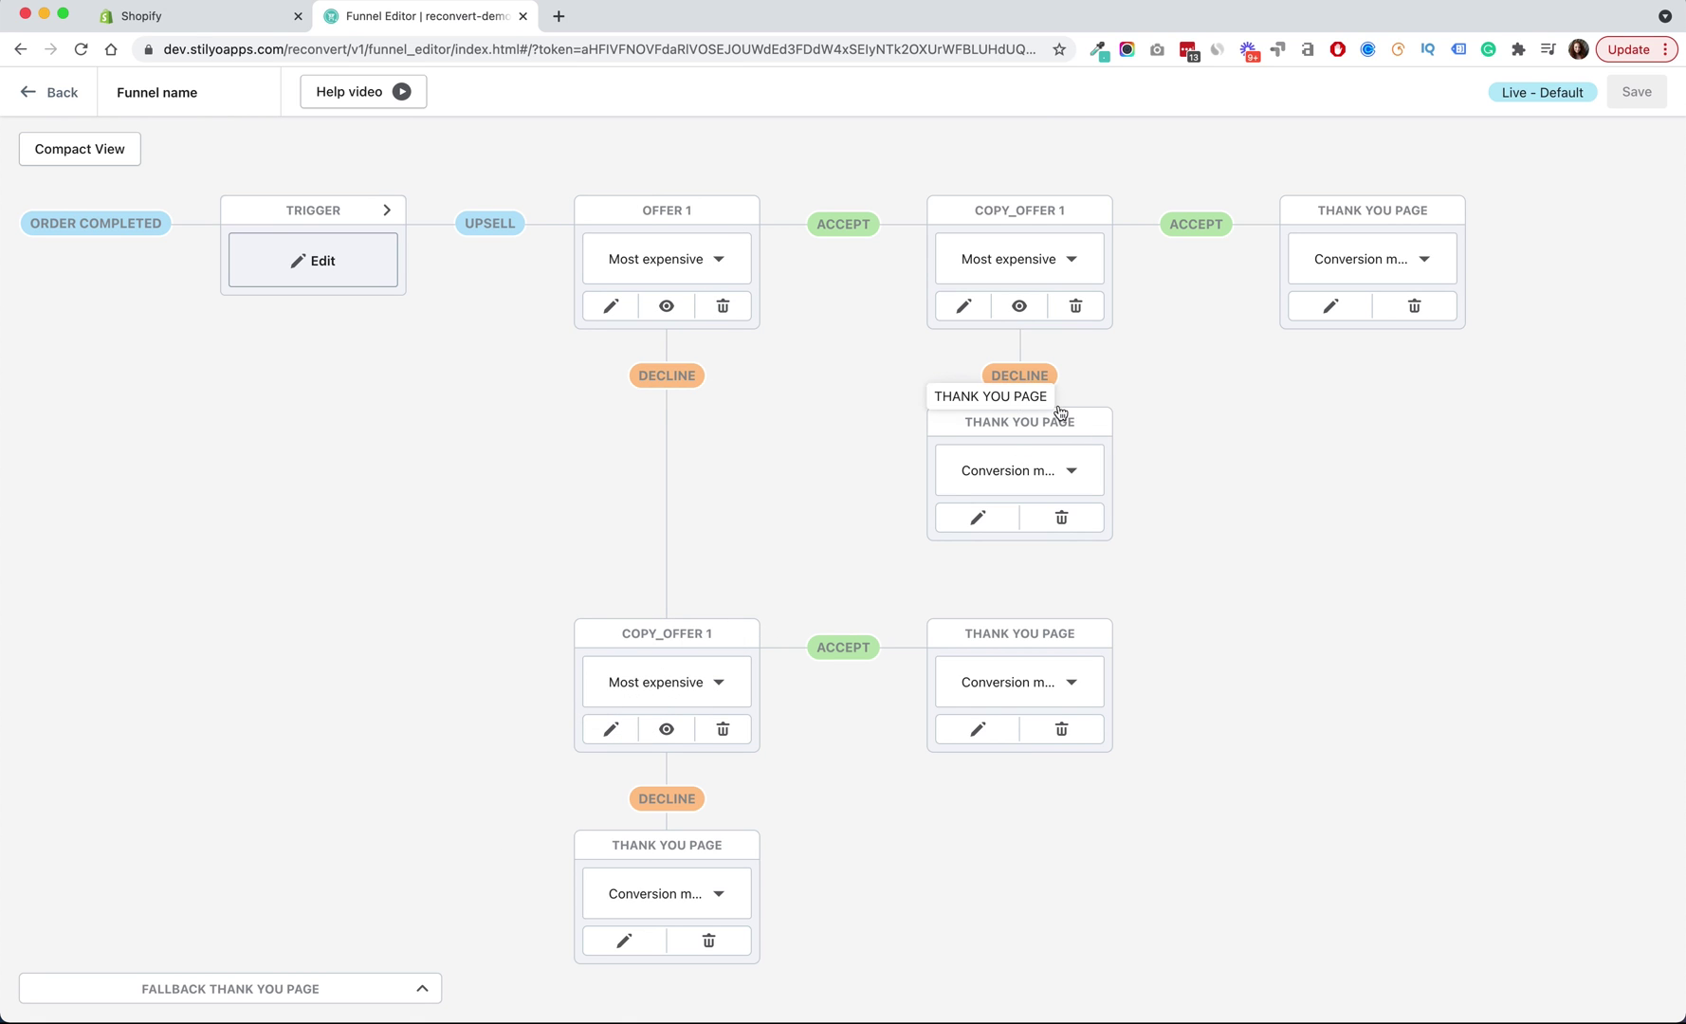
- Return to the dashboard, open the priority 1 funnel for editing and review its trigger conditions
{"action": "left_click", "coordinate": [33, 94]}
{"action": "scroll", "coordinate": [446, 608], "scroll_direction": "down", "scroll_amount": 7}
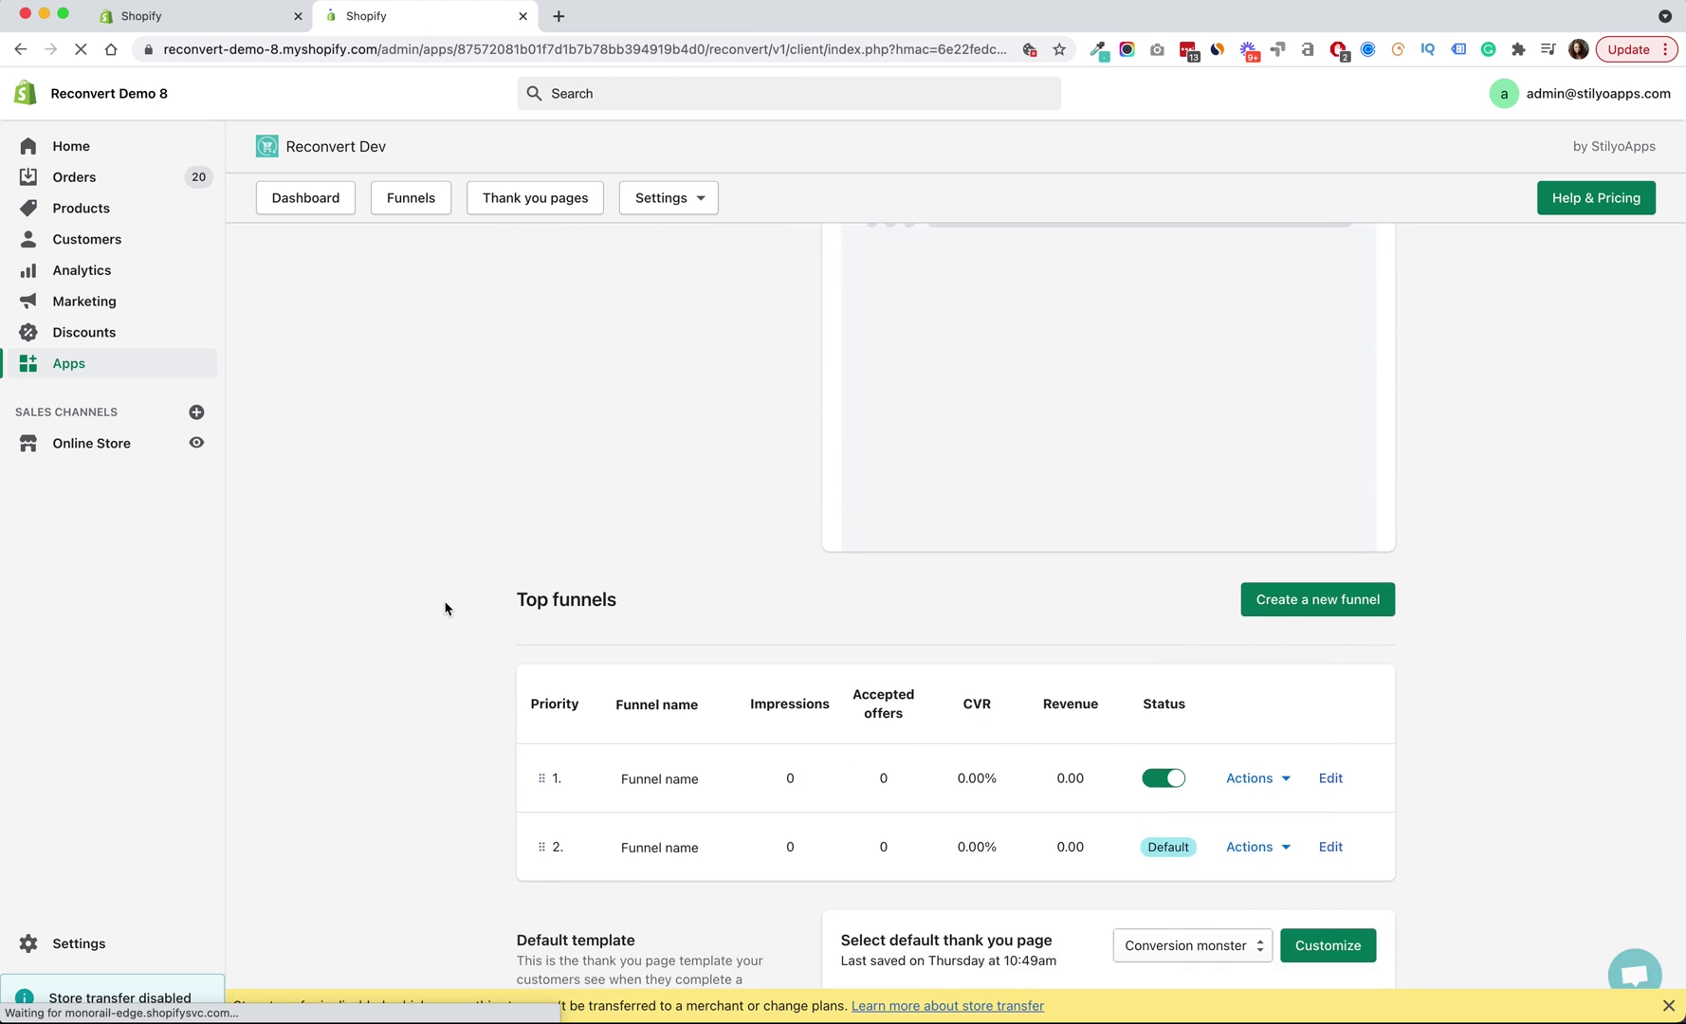
{"action": "scroll", "coordinate": [446, 608], "scroll_direction": "down", "scroll_amount": 2}
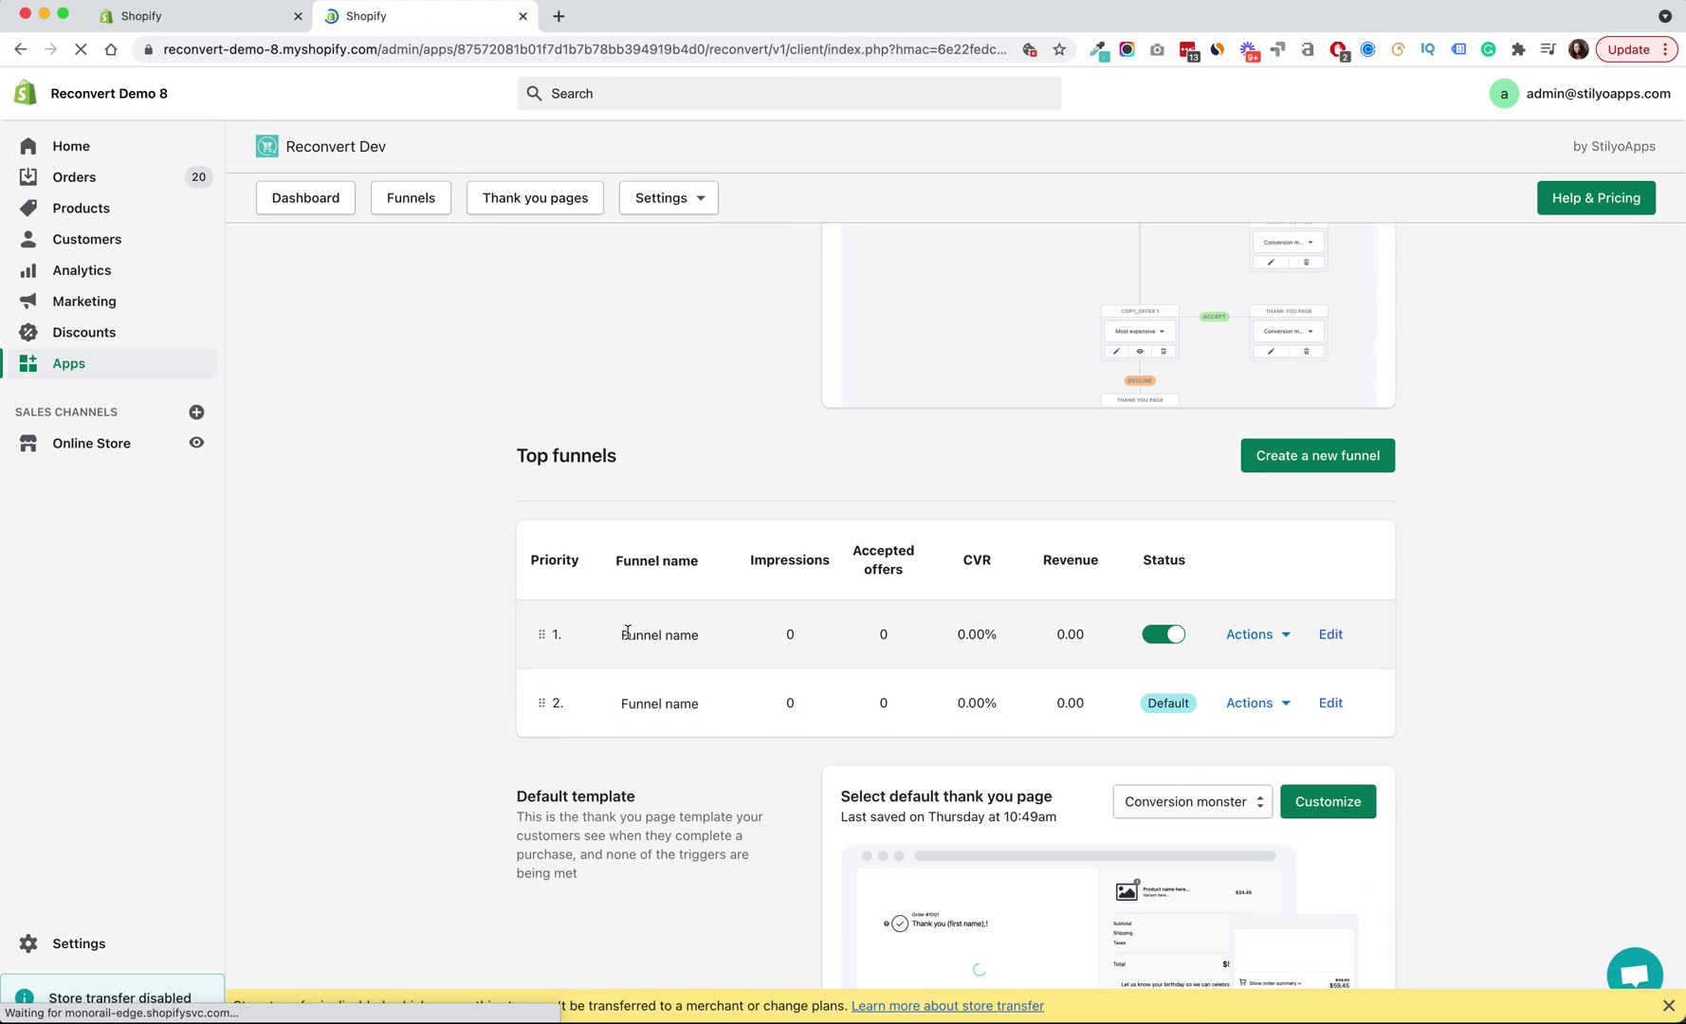
{"action": "left_click", "coordinate": [1330, 634]}
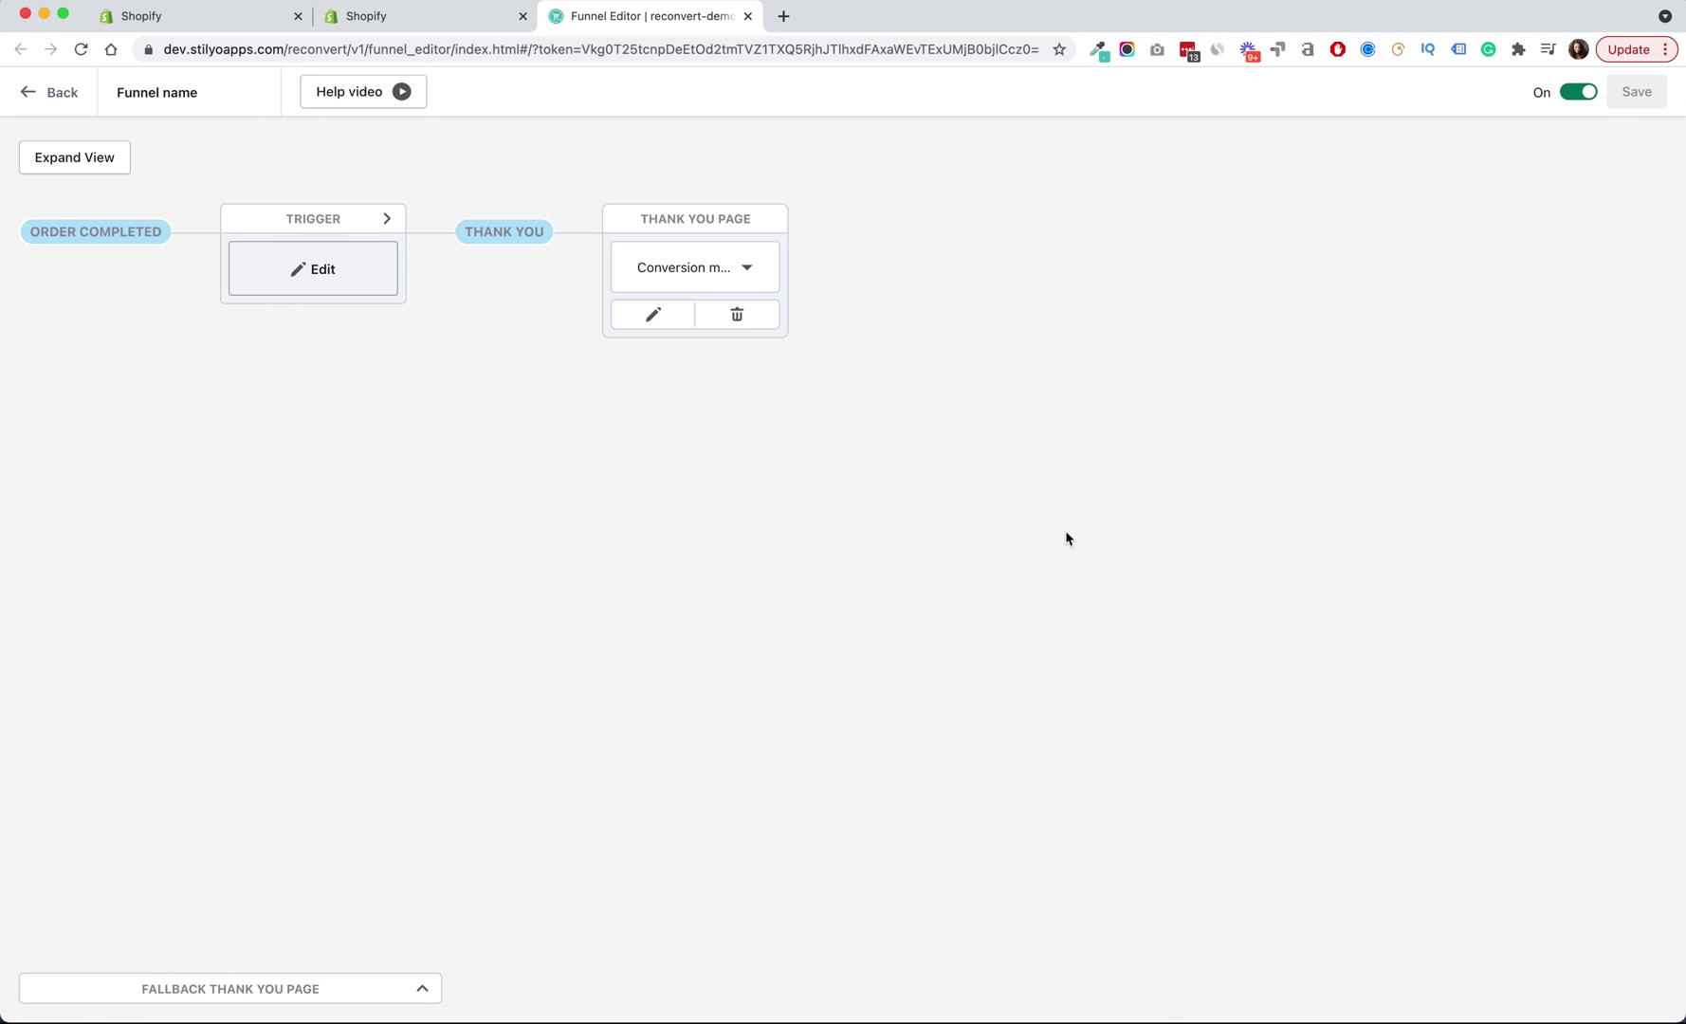
{"action": "left_click", "coordinate": [350, 273]}
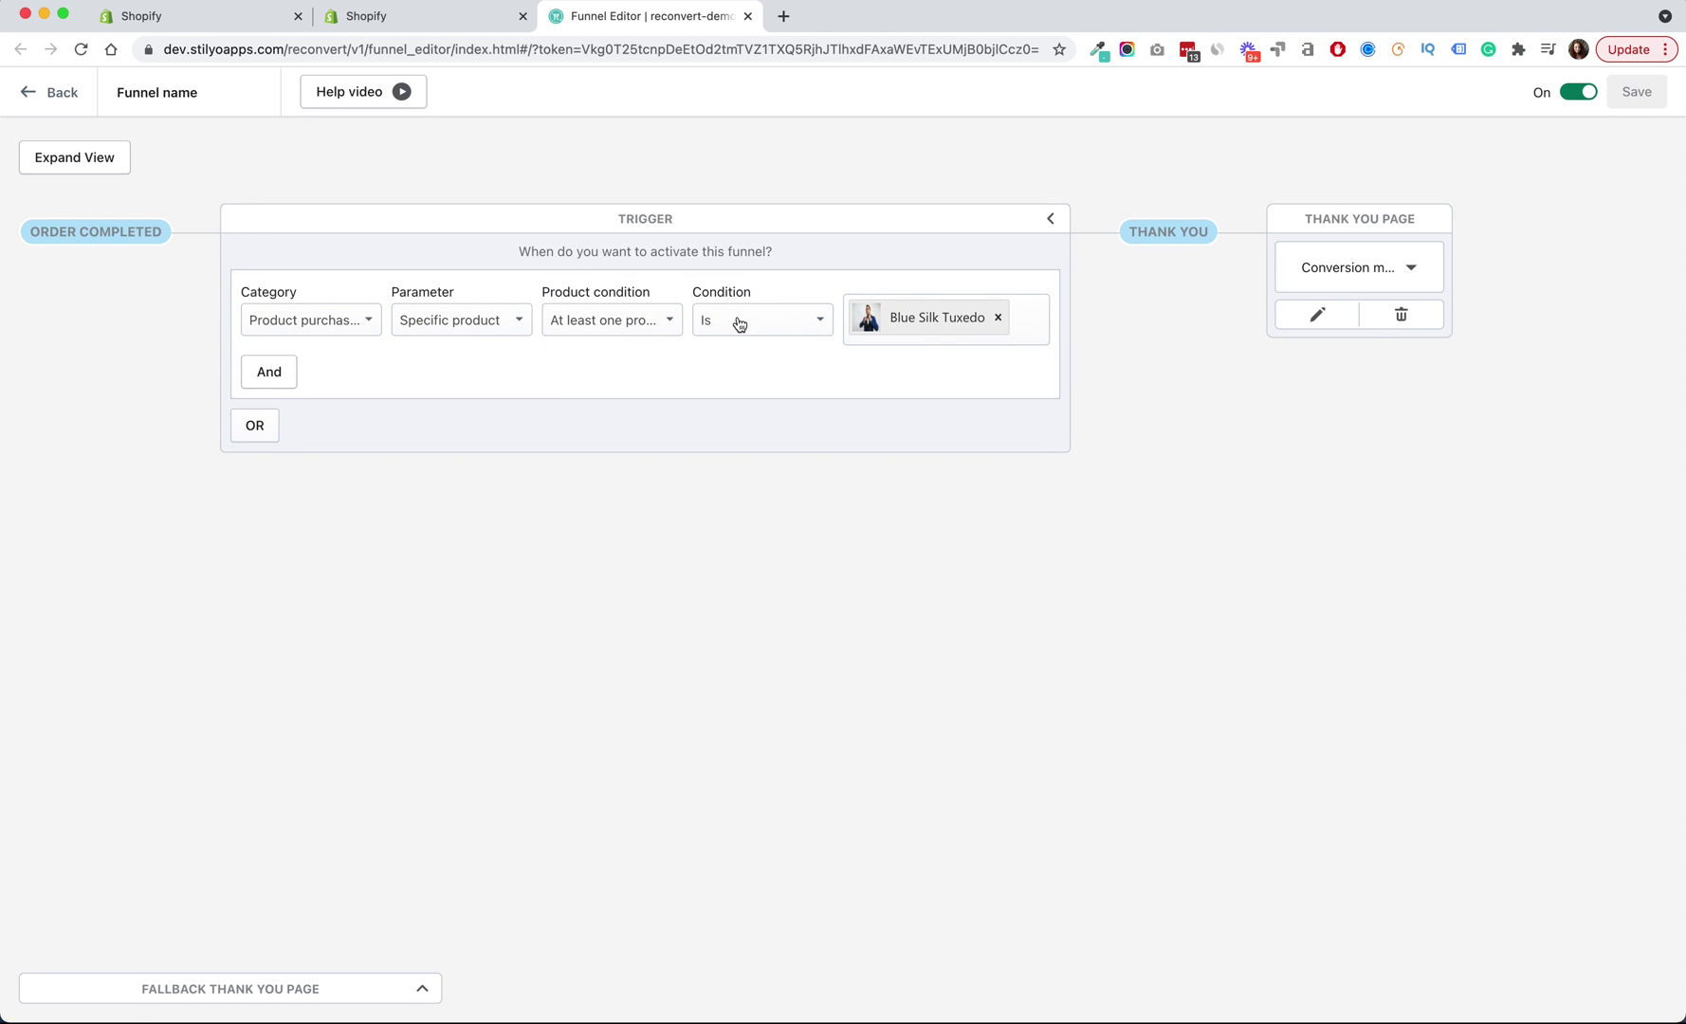
{"action": "left_click", "coordinate": [1051, 222]}
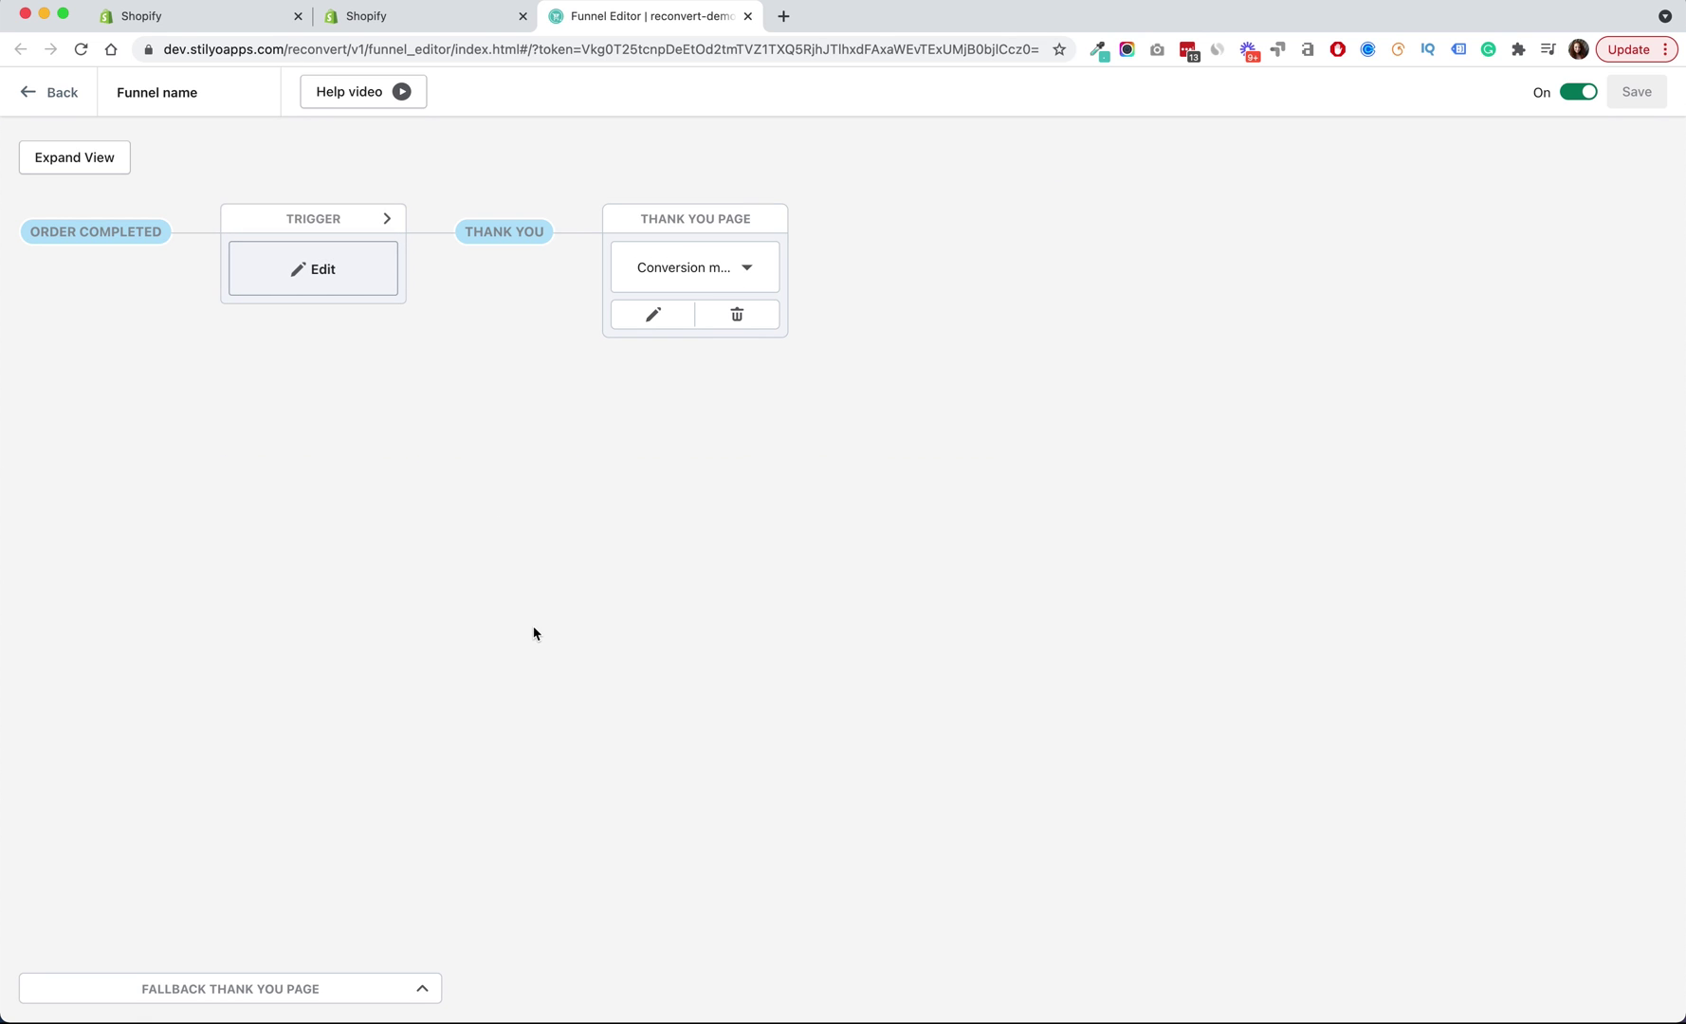
- Rename the funnel as Specific product
{"action": "left_click", "coordinate": [167, 104]}
{"action": "type", "text": "Specific product"}
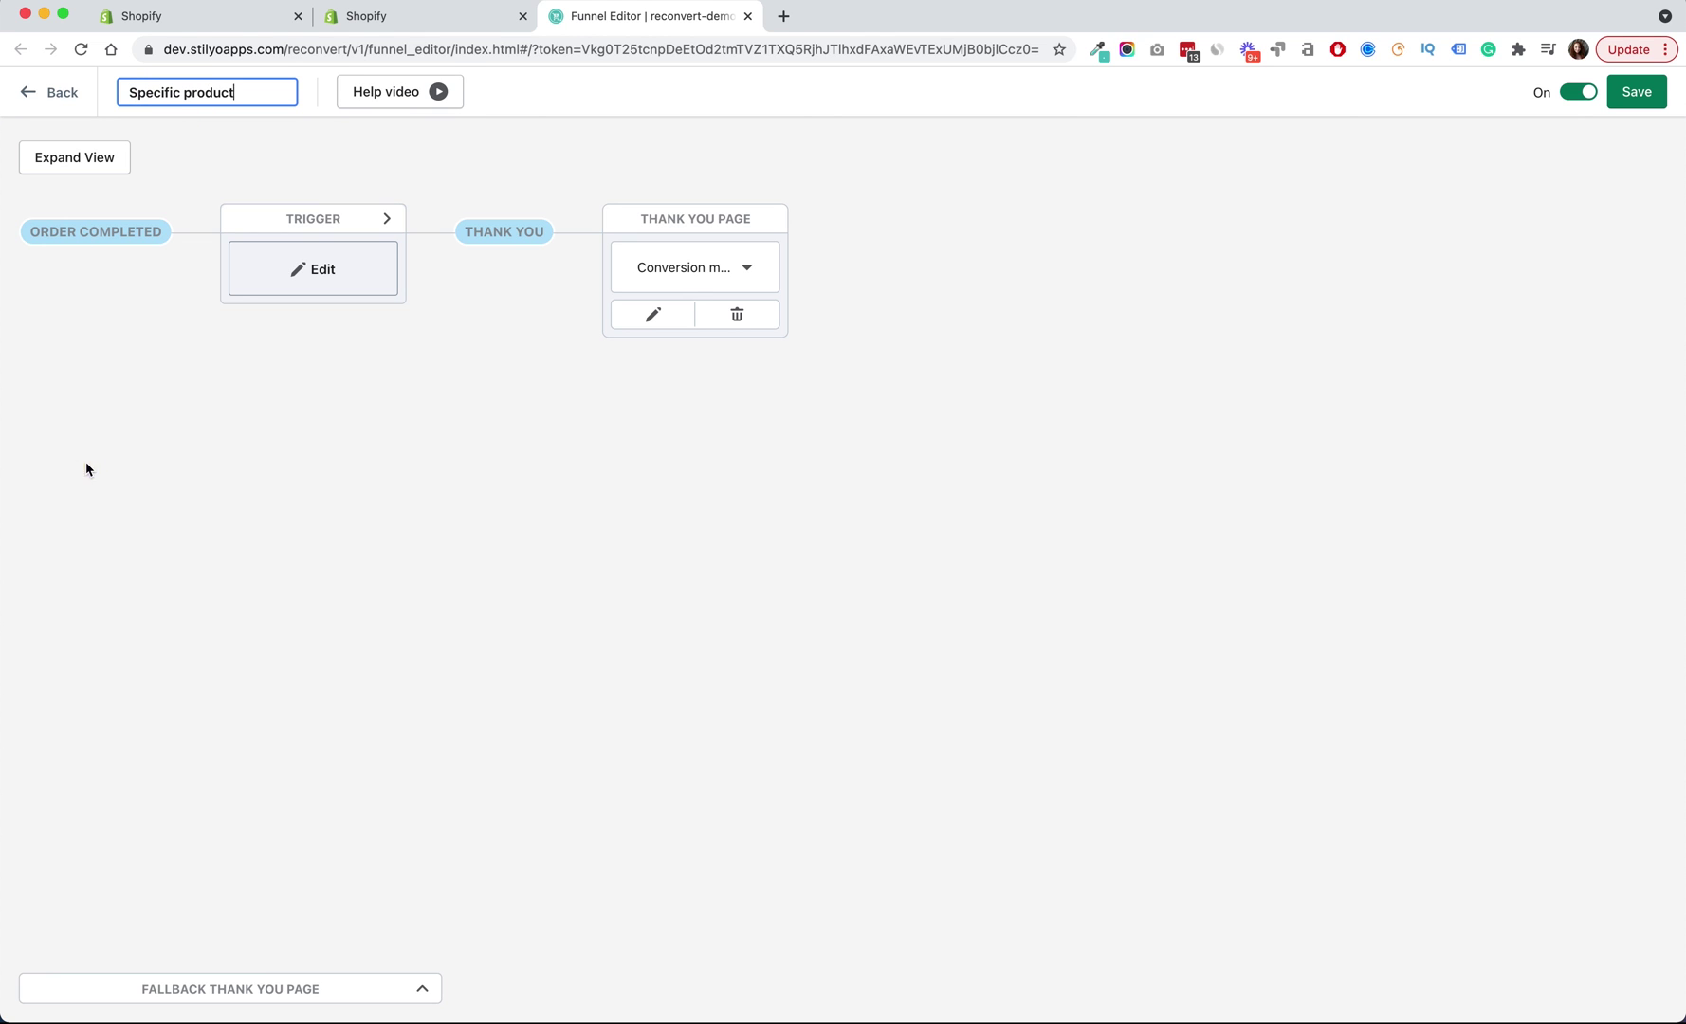
{"action": "left_click", "coordinate": [87, 468]}
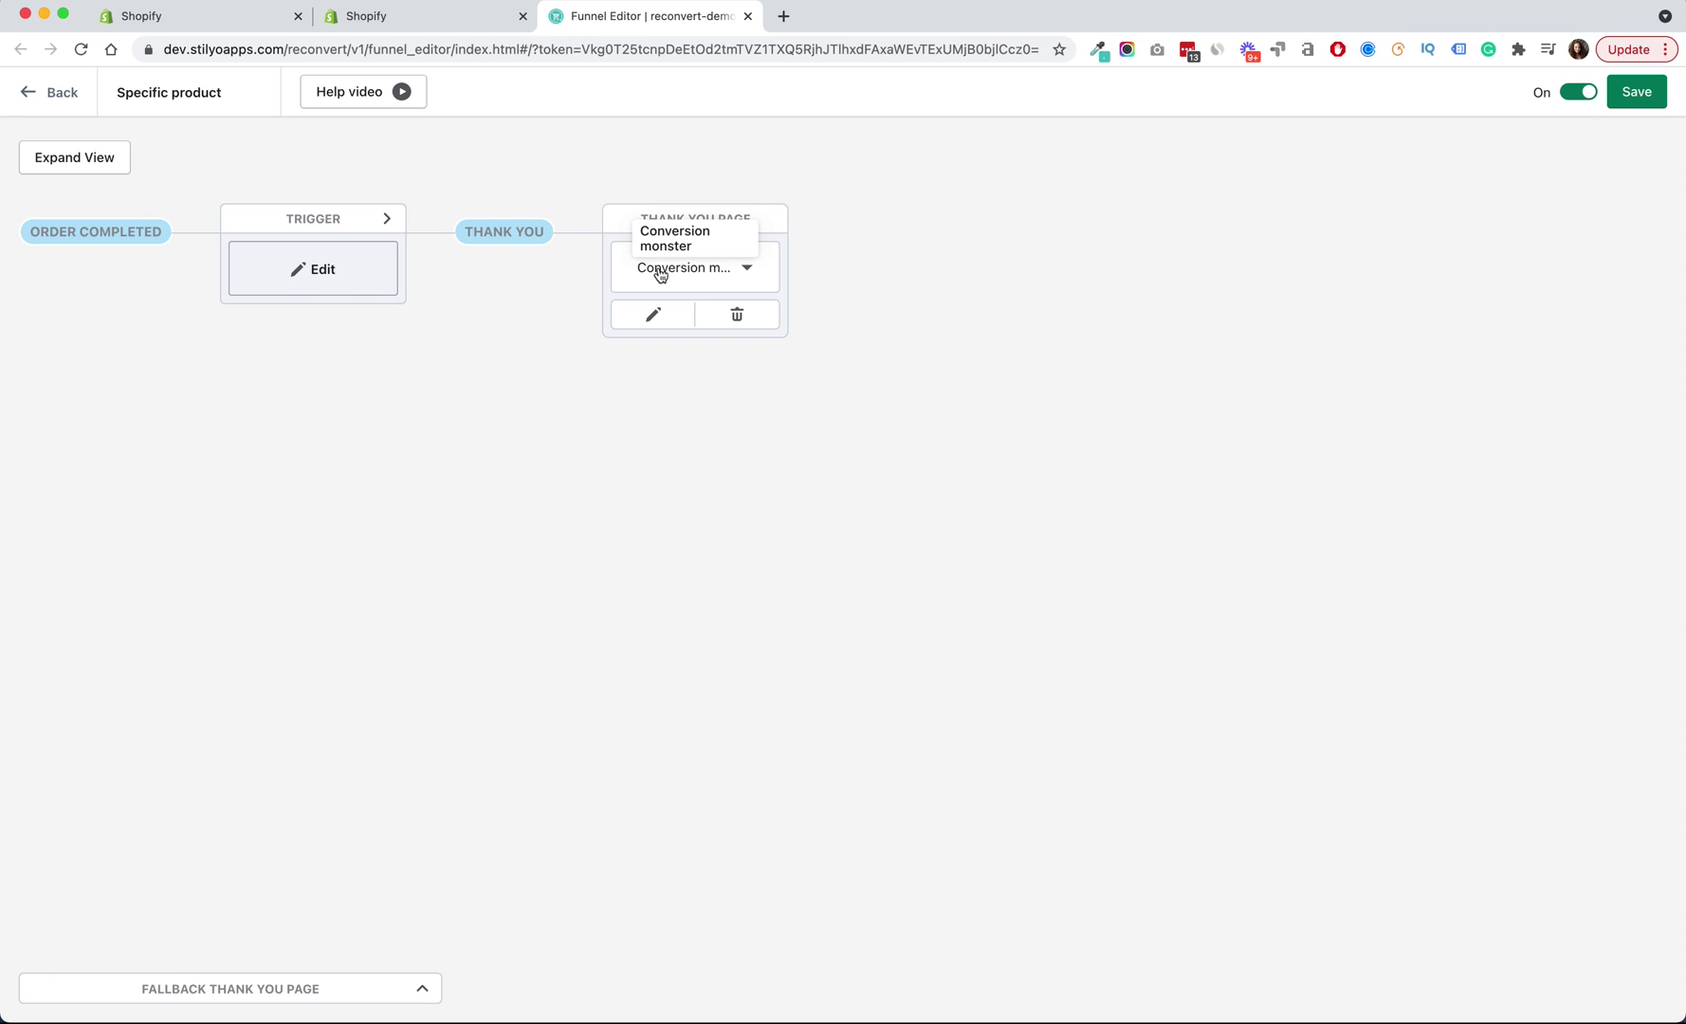
- Delete the Conversion monster thank you page that directly follows the funnel's trigger
{"action": "left_click", "coordinate": [718, 275]}
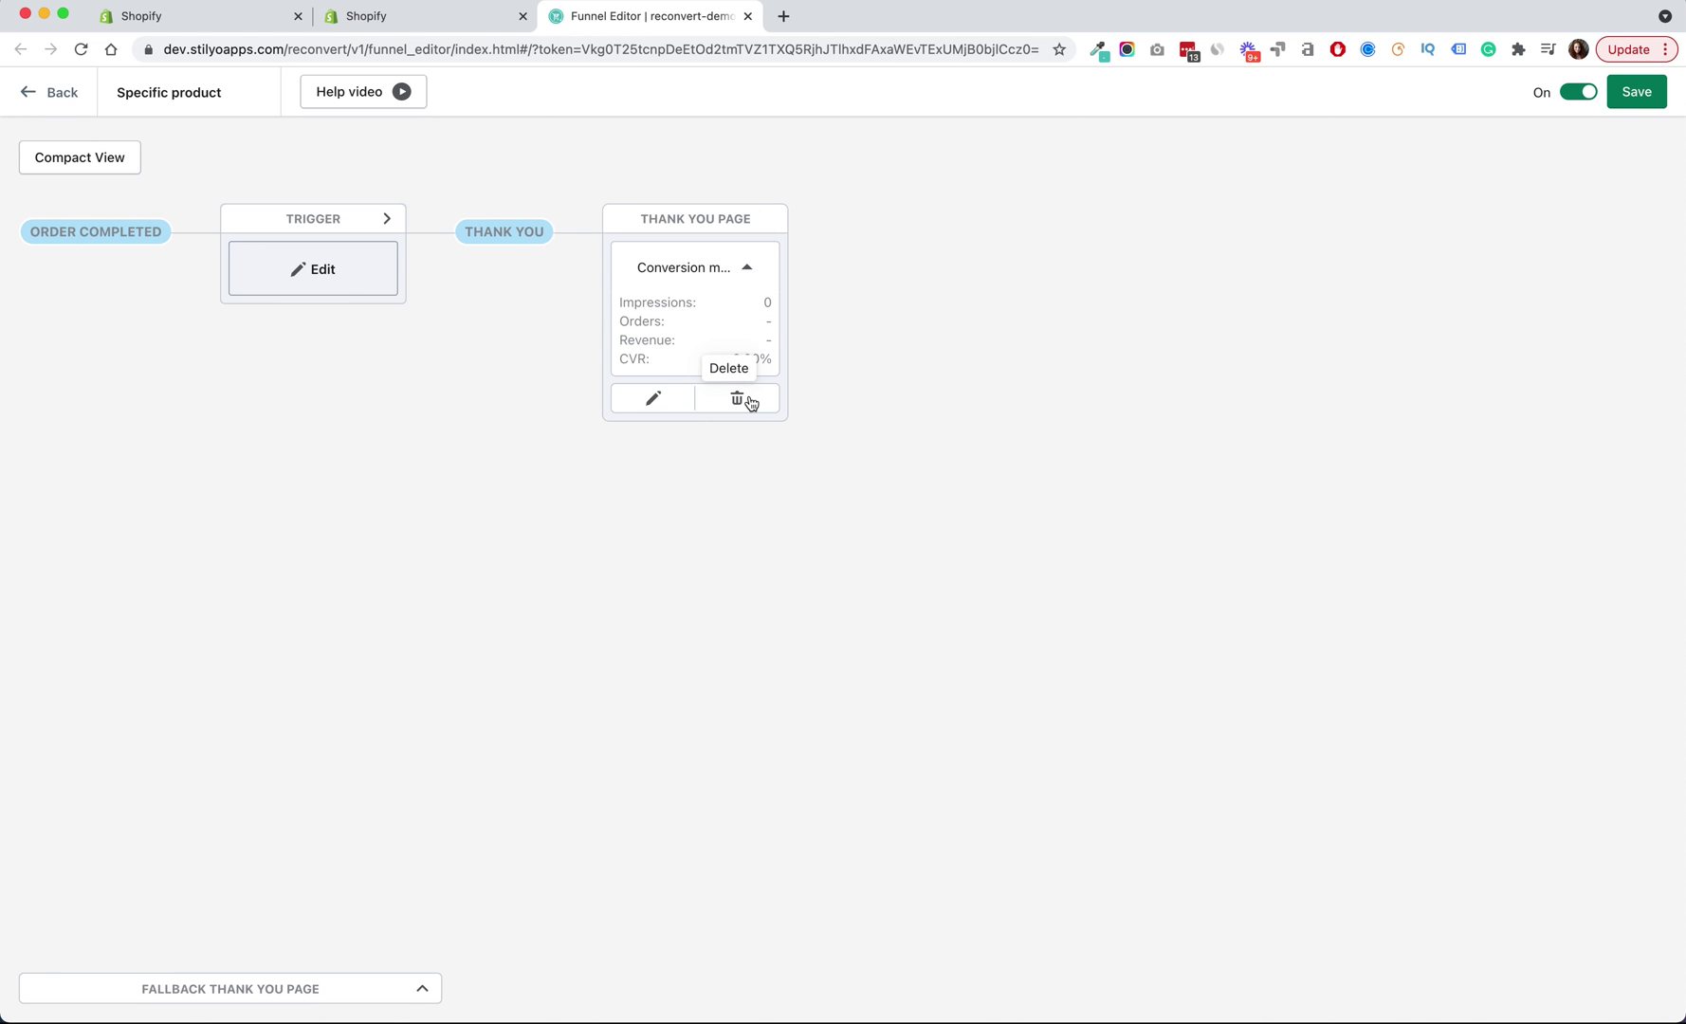
{"action": "left_click", "coordinate": [741, 397]}
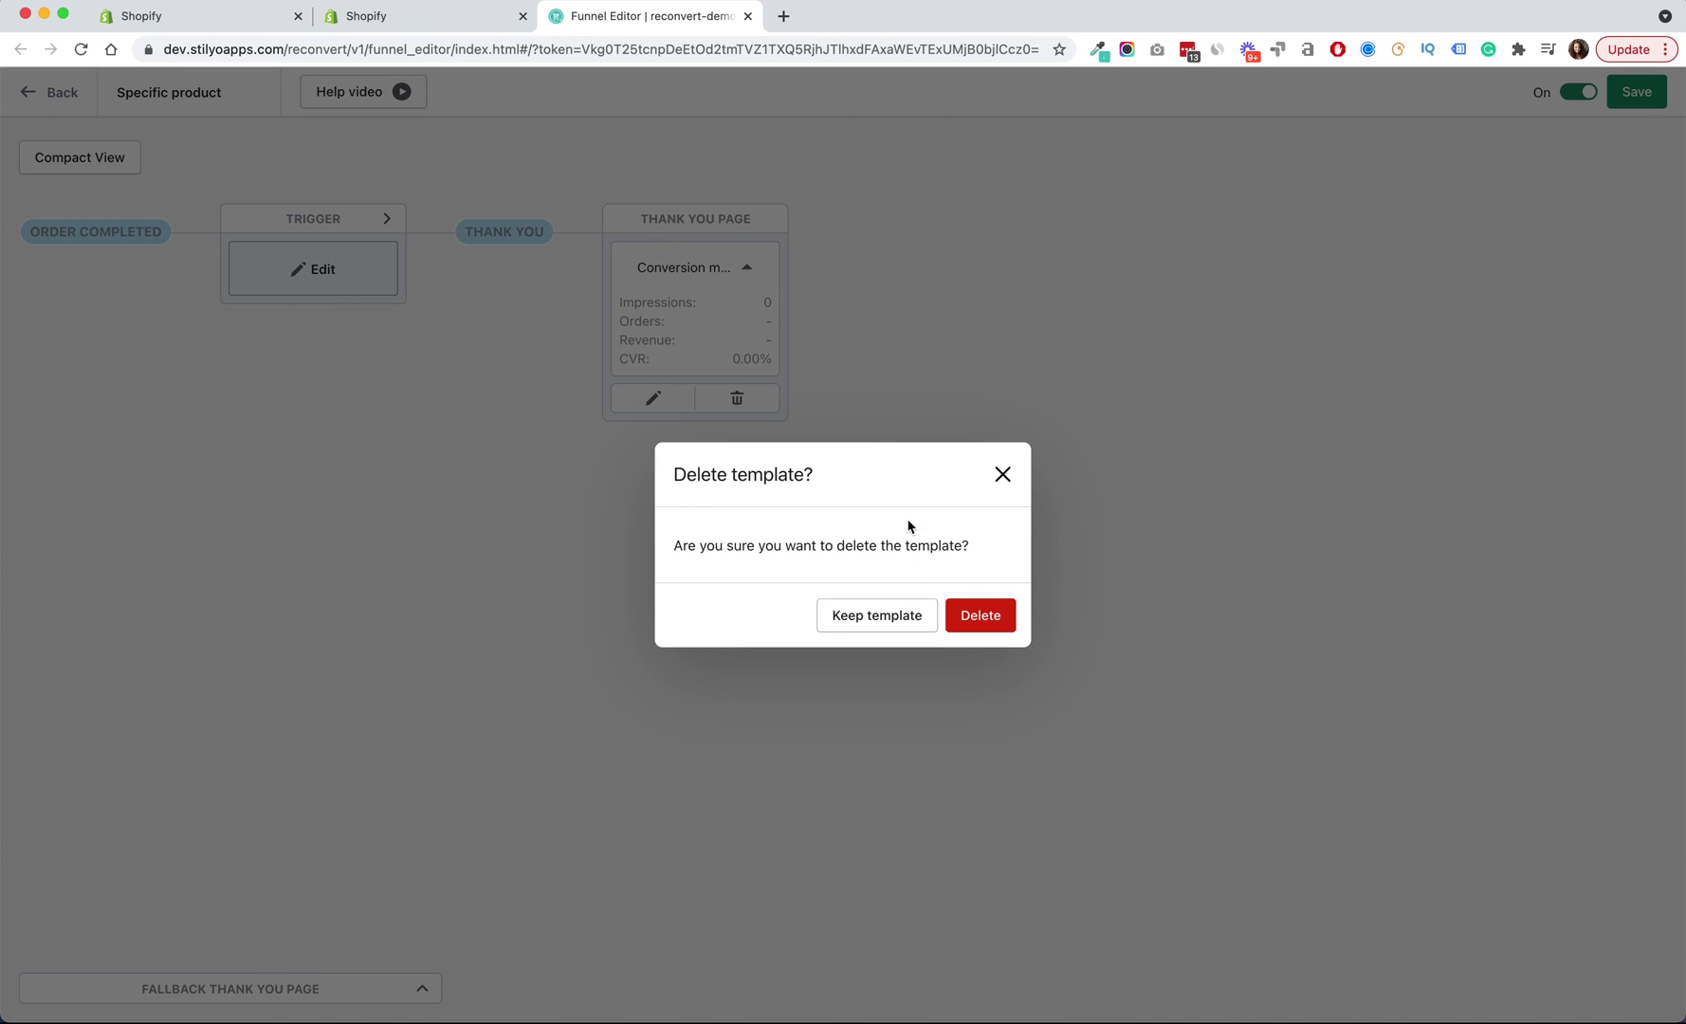
{"action": "left_click", "coordinate": [979, 614]}
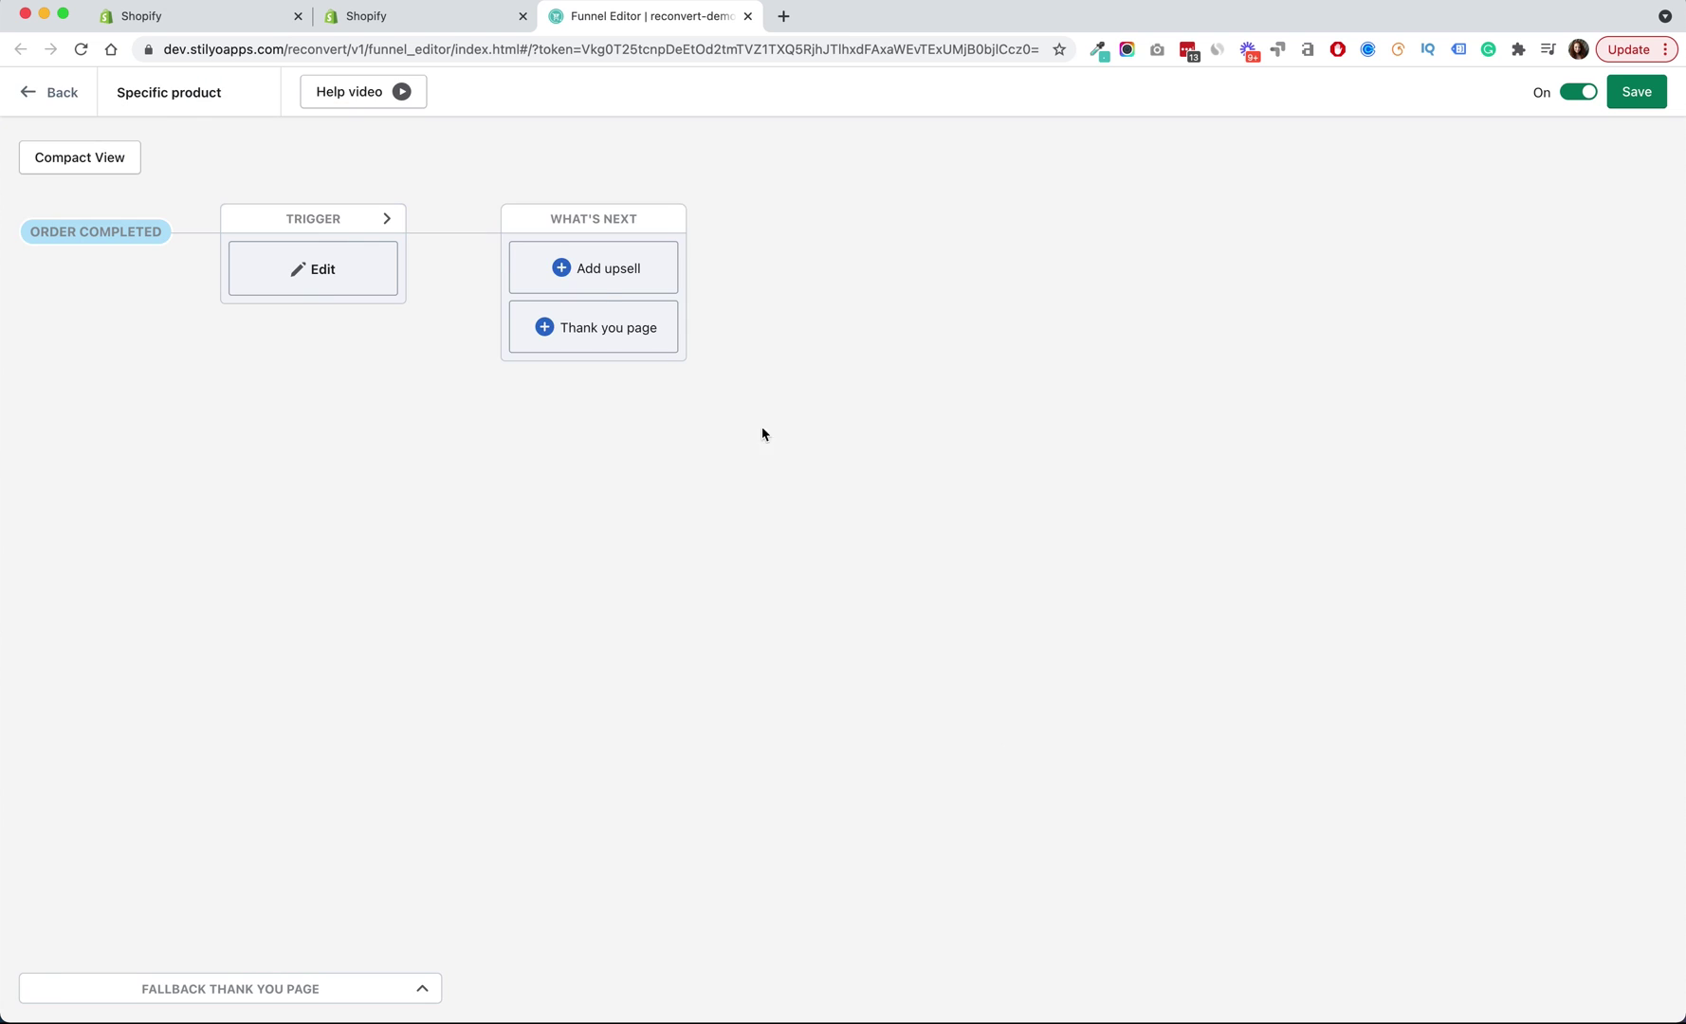
- Add an upsell after the trigger by reusing Offer 1, and close the copied offer's editor
{"action": "left_click", "coordinate": [599, 289]}
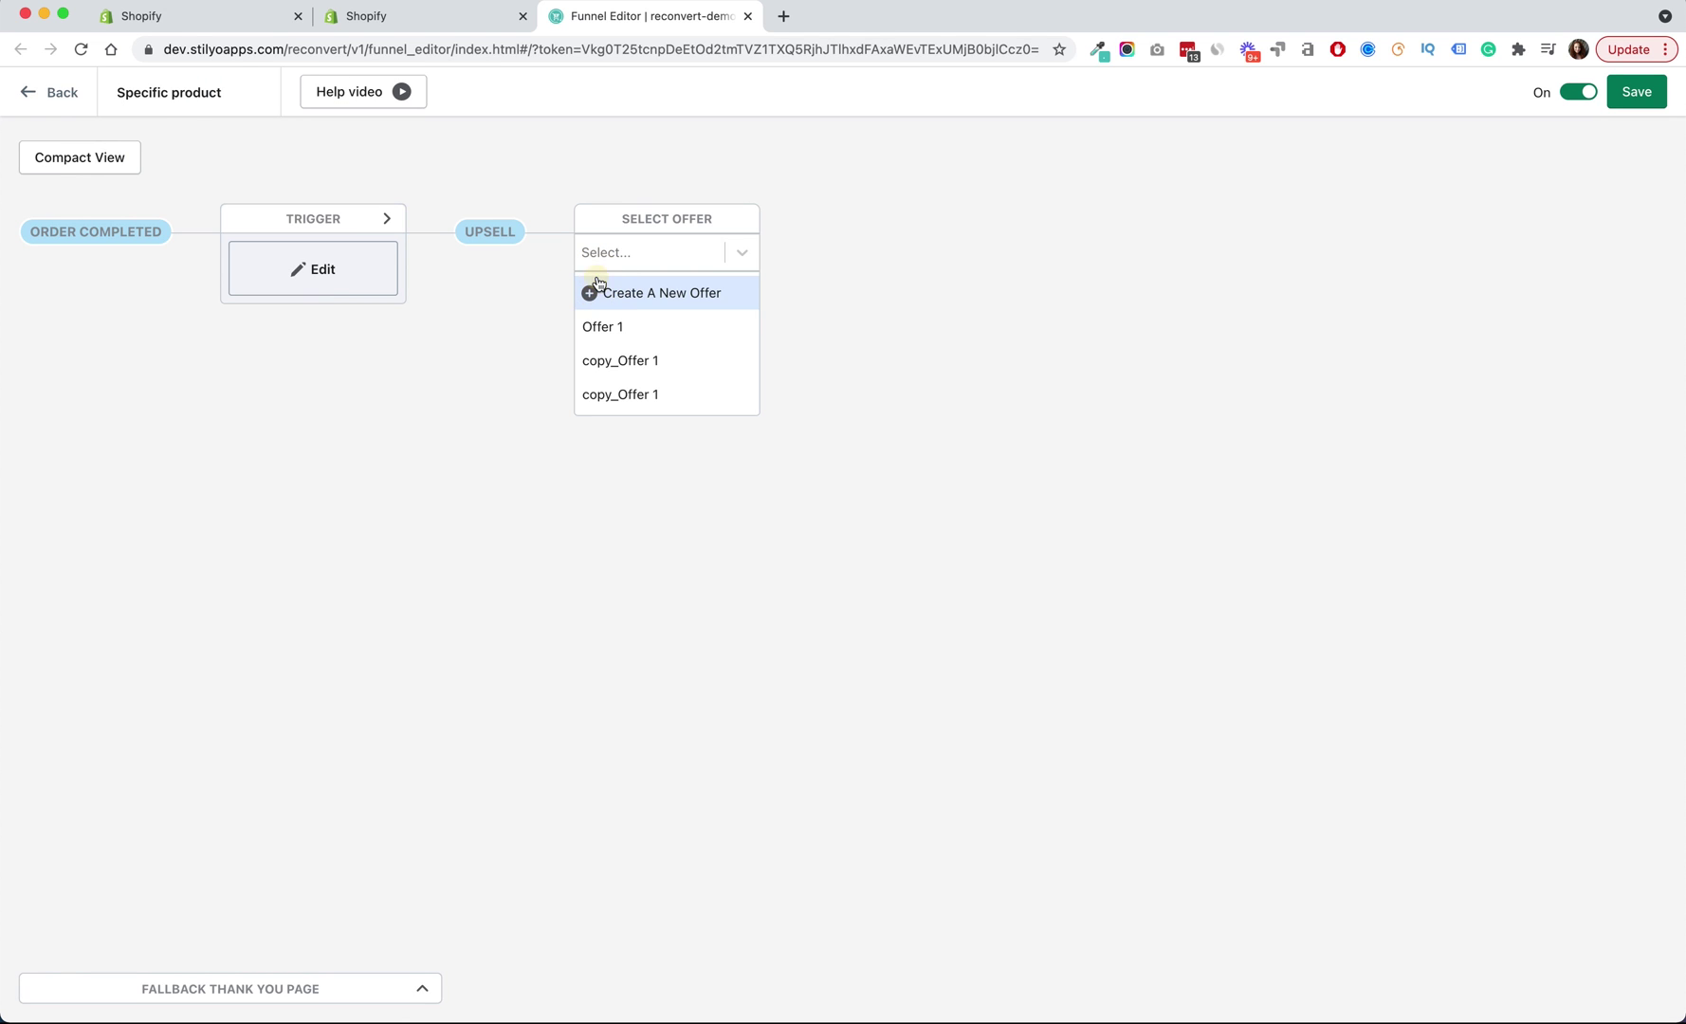
{"action": "left_click", "coordinate": [633, 329]}
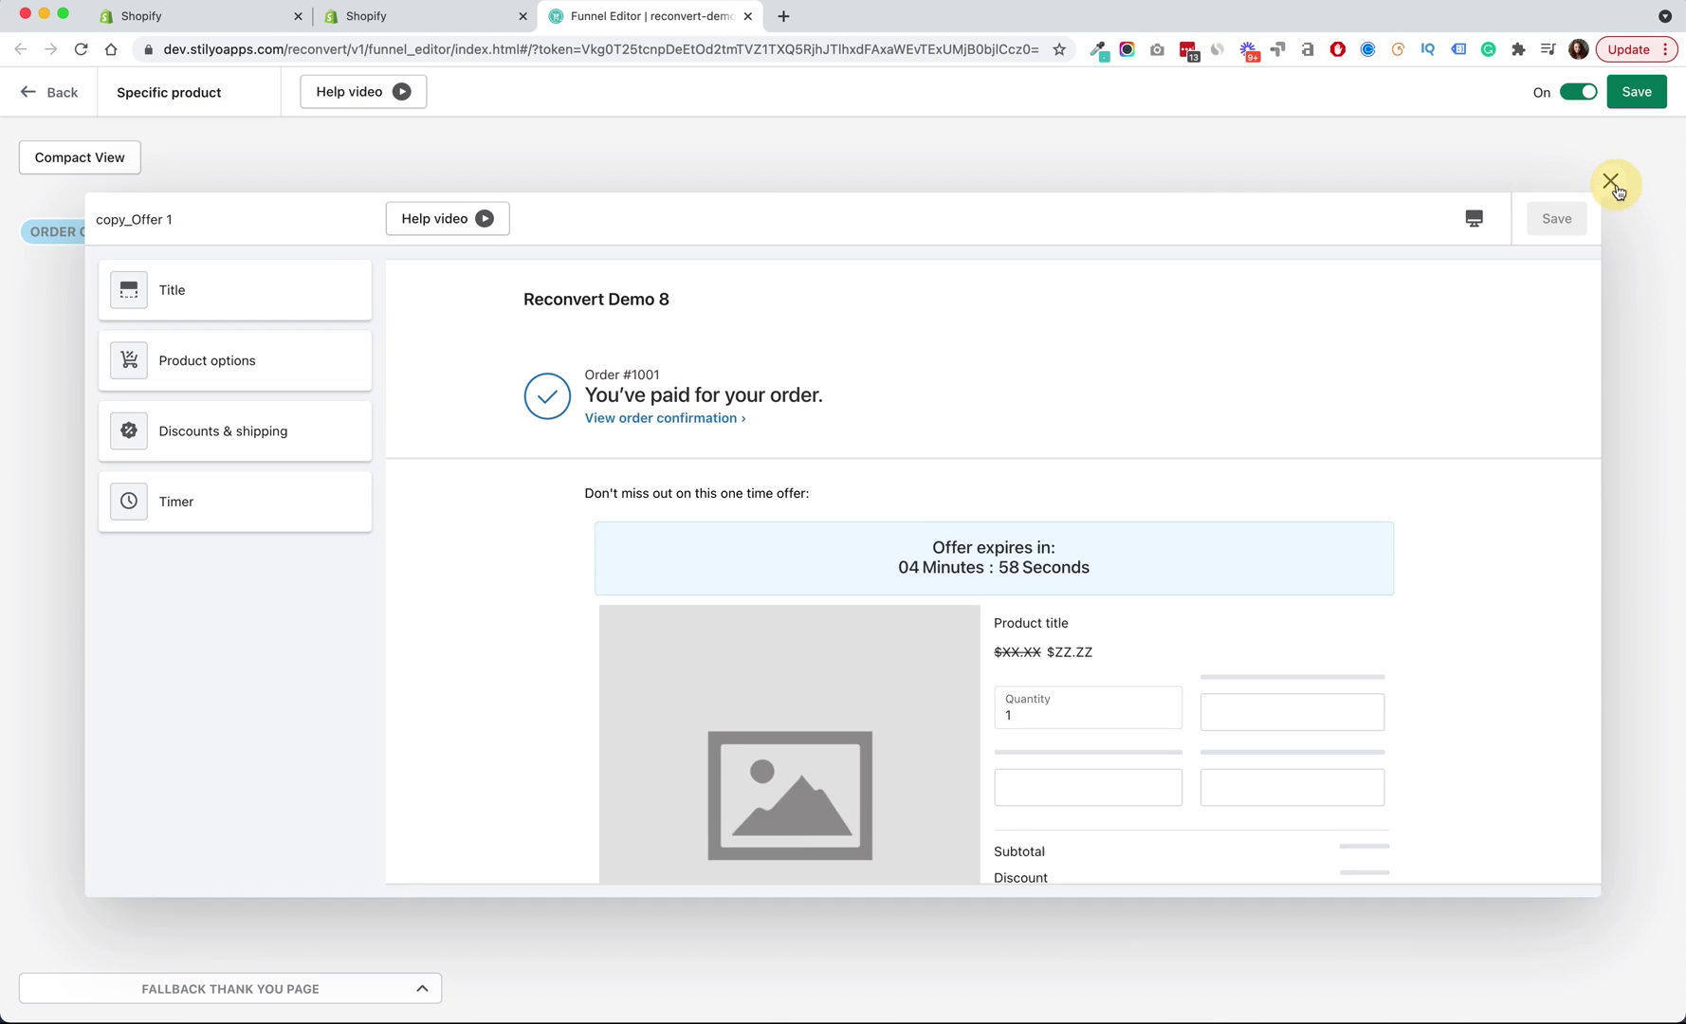
{"action": "left_click", "coordinate": [1618, 187]}
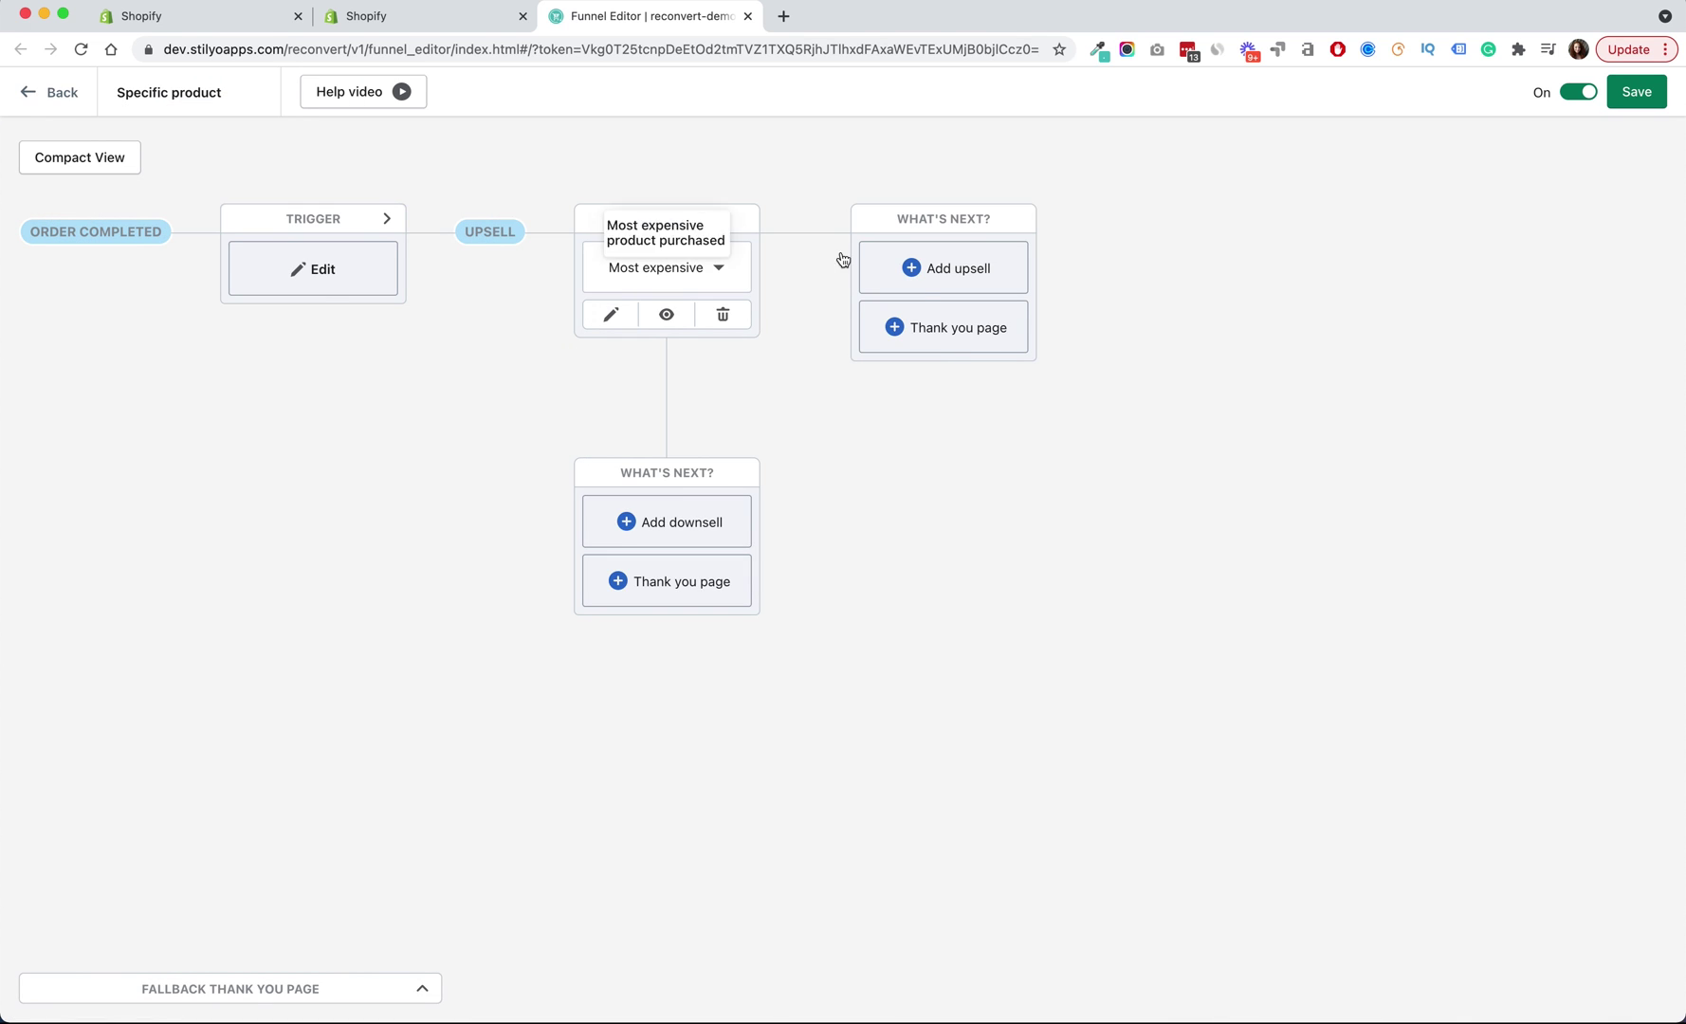
- Add Conversion monster thank you pages to the accept and decline branches of the copied offer
{"action": "left_click", "coordinate": [975, 327]}
{"action": "left_click", "coordinate": [1021, 337]}
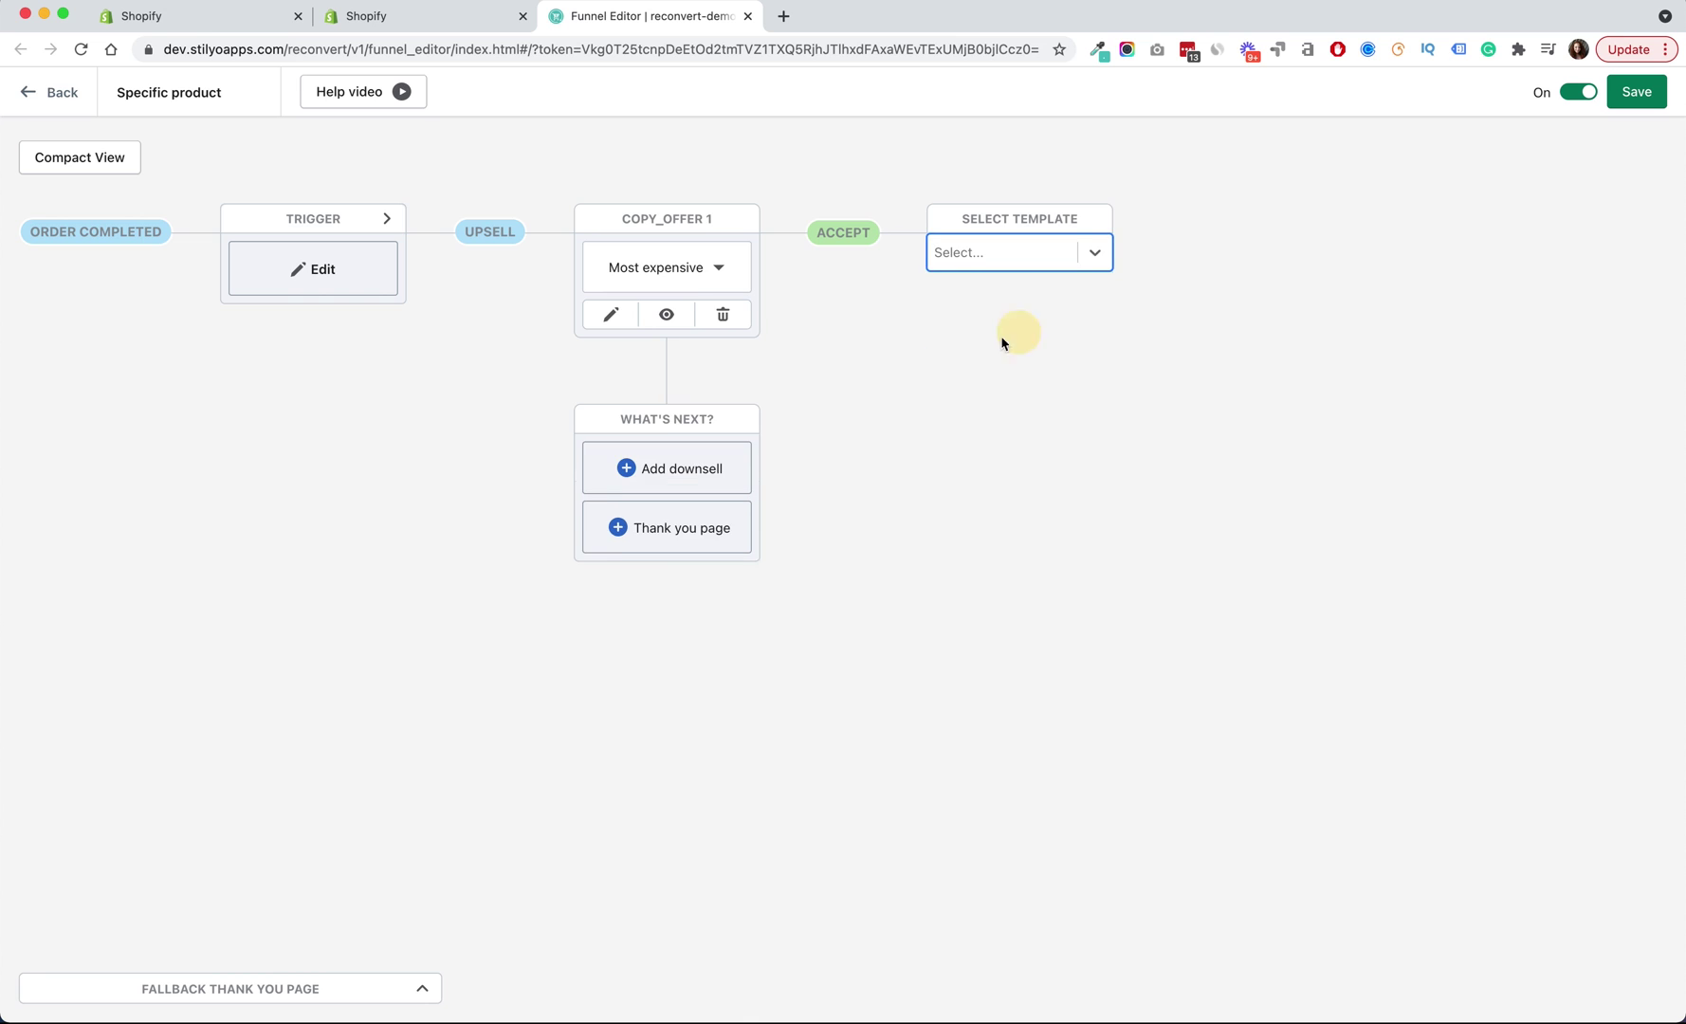
{"action": "left_click", "coordinate": [702, 540]}
{"action": "left_click", "coordinate": [699, 541]}
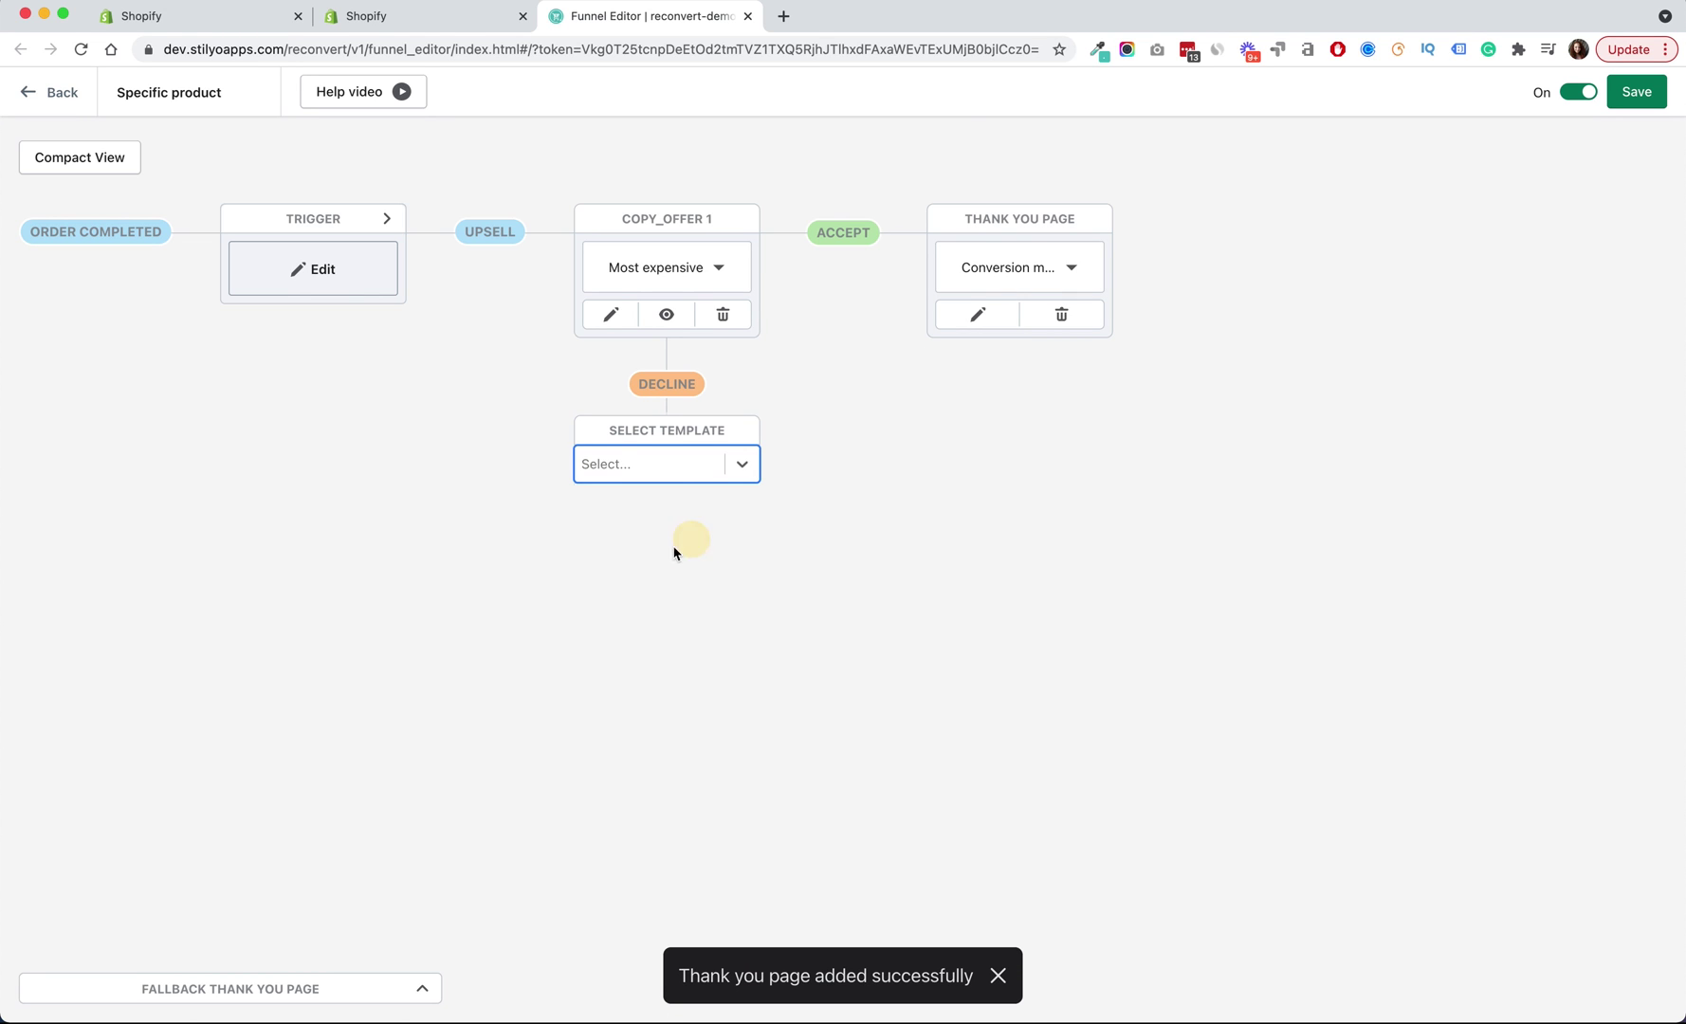
- Choose Conversion monster as the fallback thank you page template, save the funnel and close its editor
{"action": "left_click", "coordinate": [422, 989]}
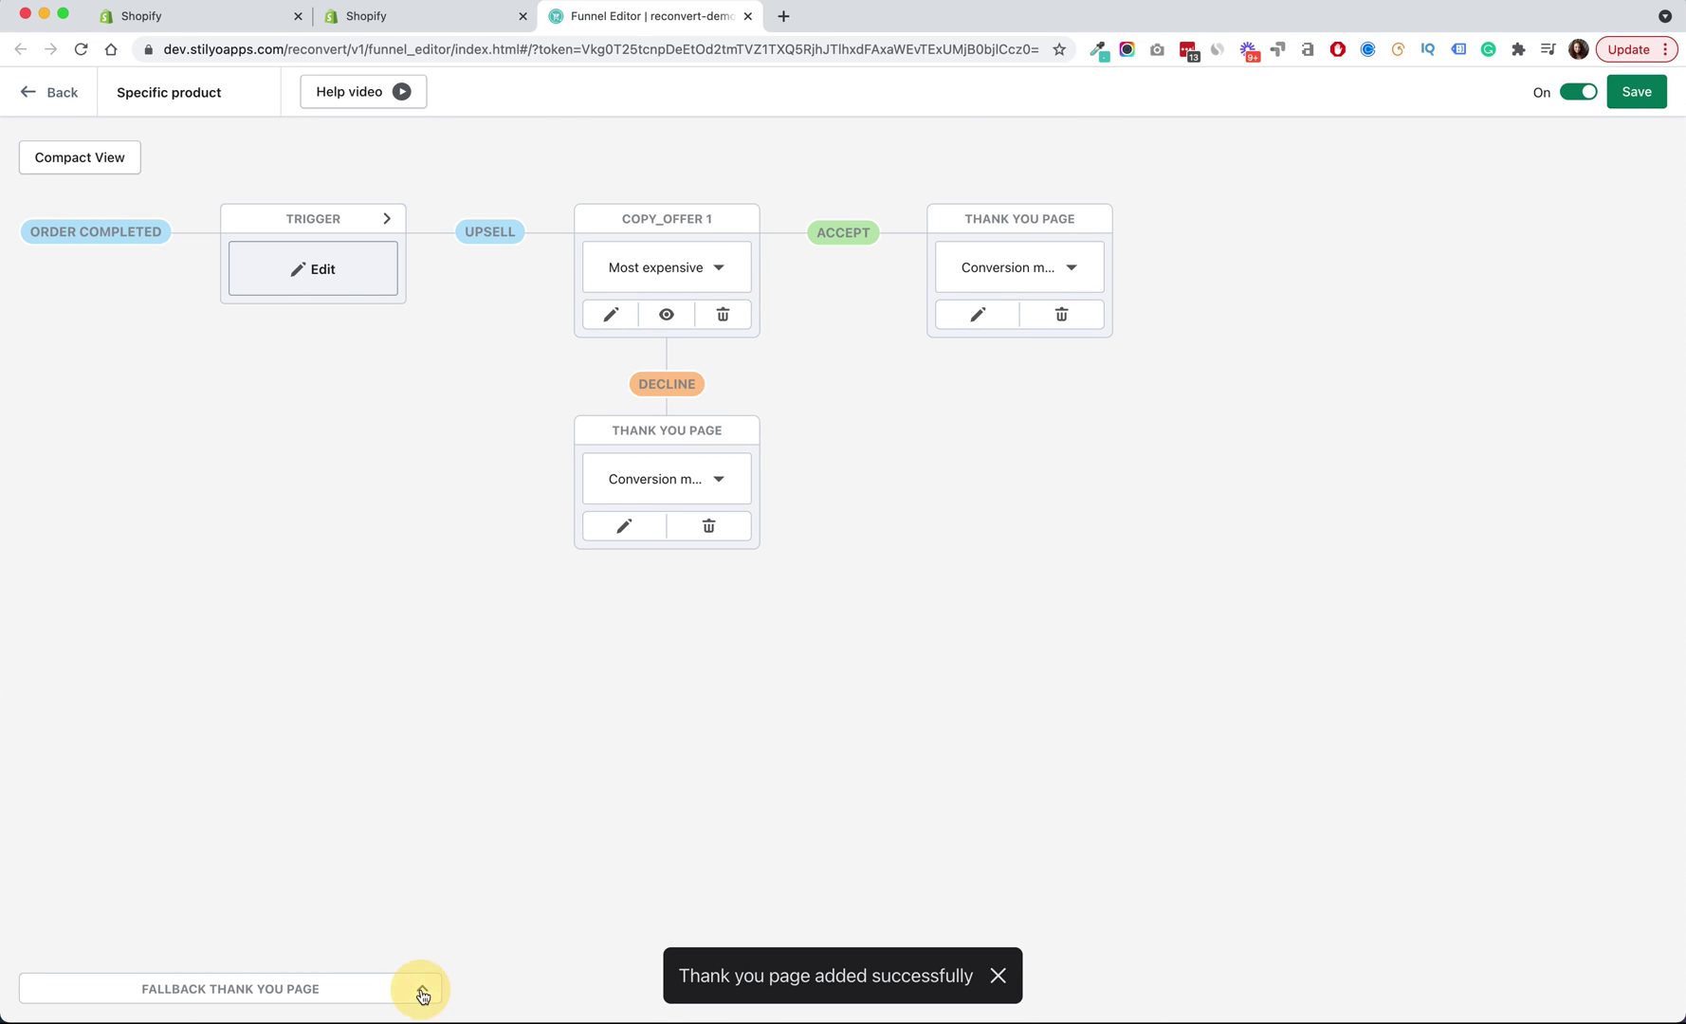
{"action": "left_click", "coordinate": [161, 964]}
{"action": "left_click", "coordinate": [95, 934]}
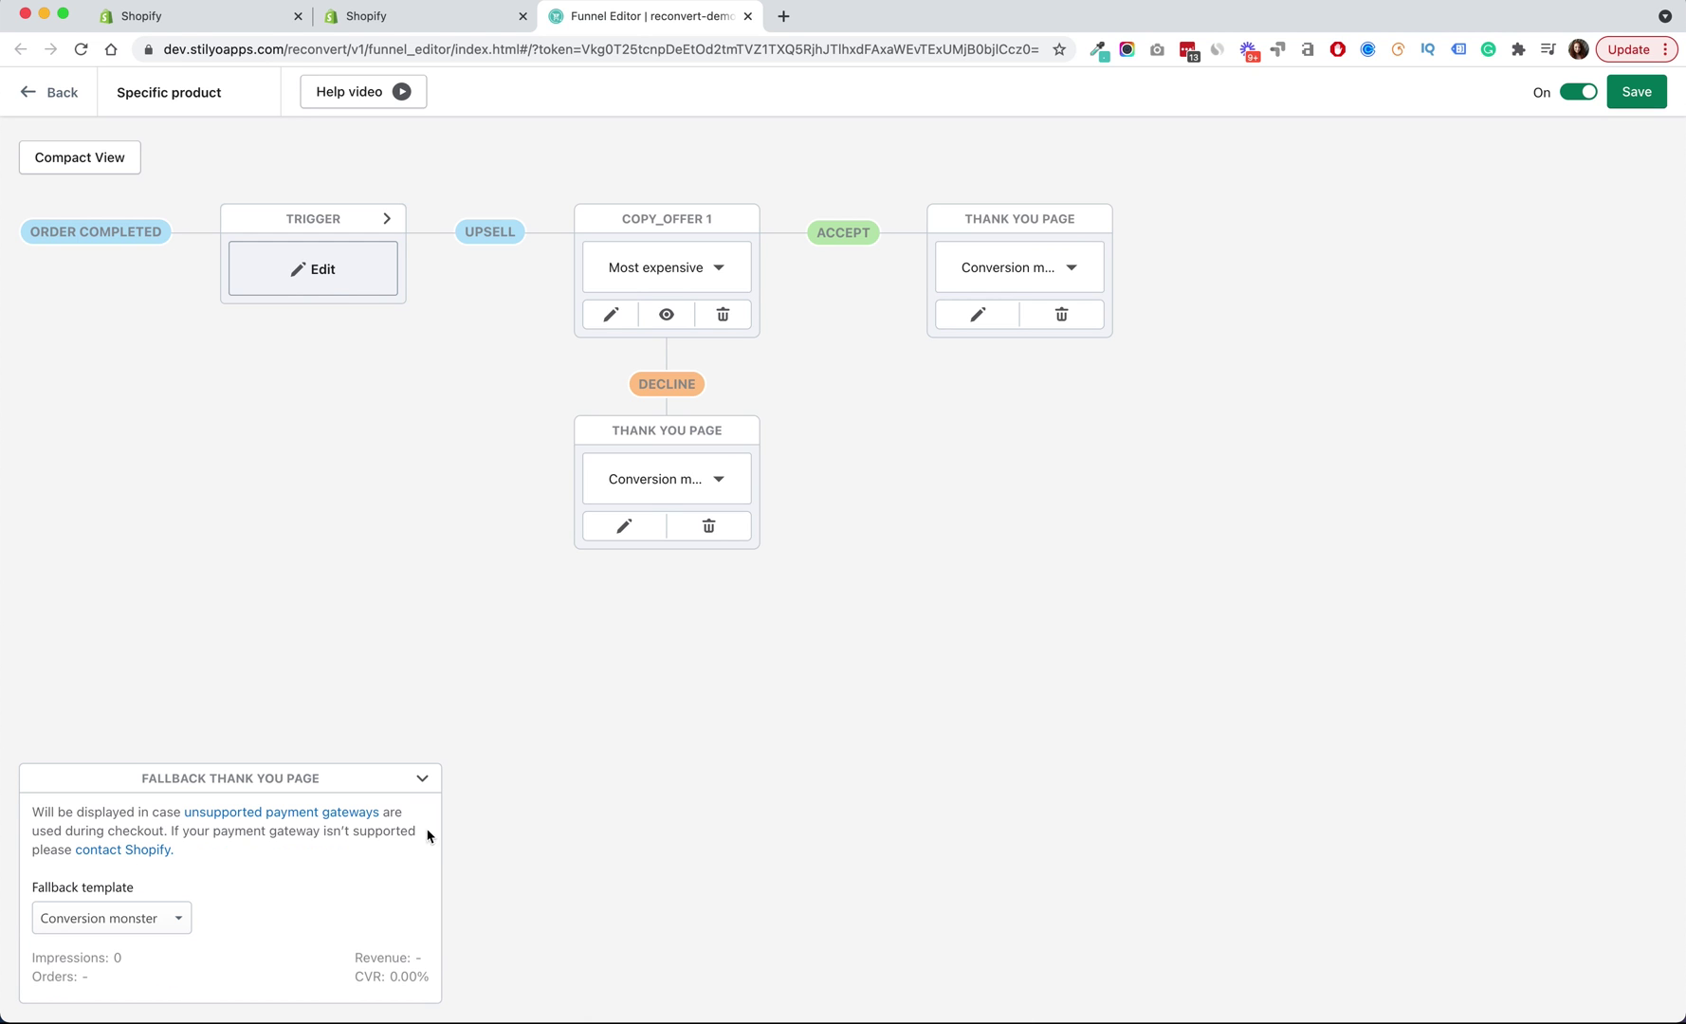
{"action": "left_click", "coordinate": [422, 780]}
{"action": "left_click", "coordinate": [1636, 92]}
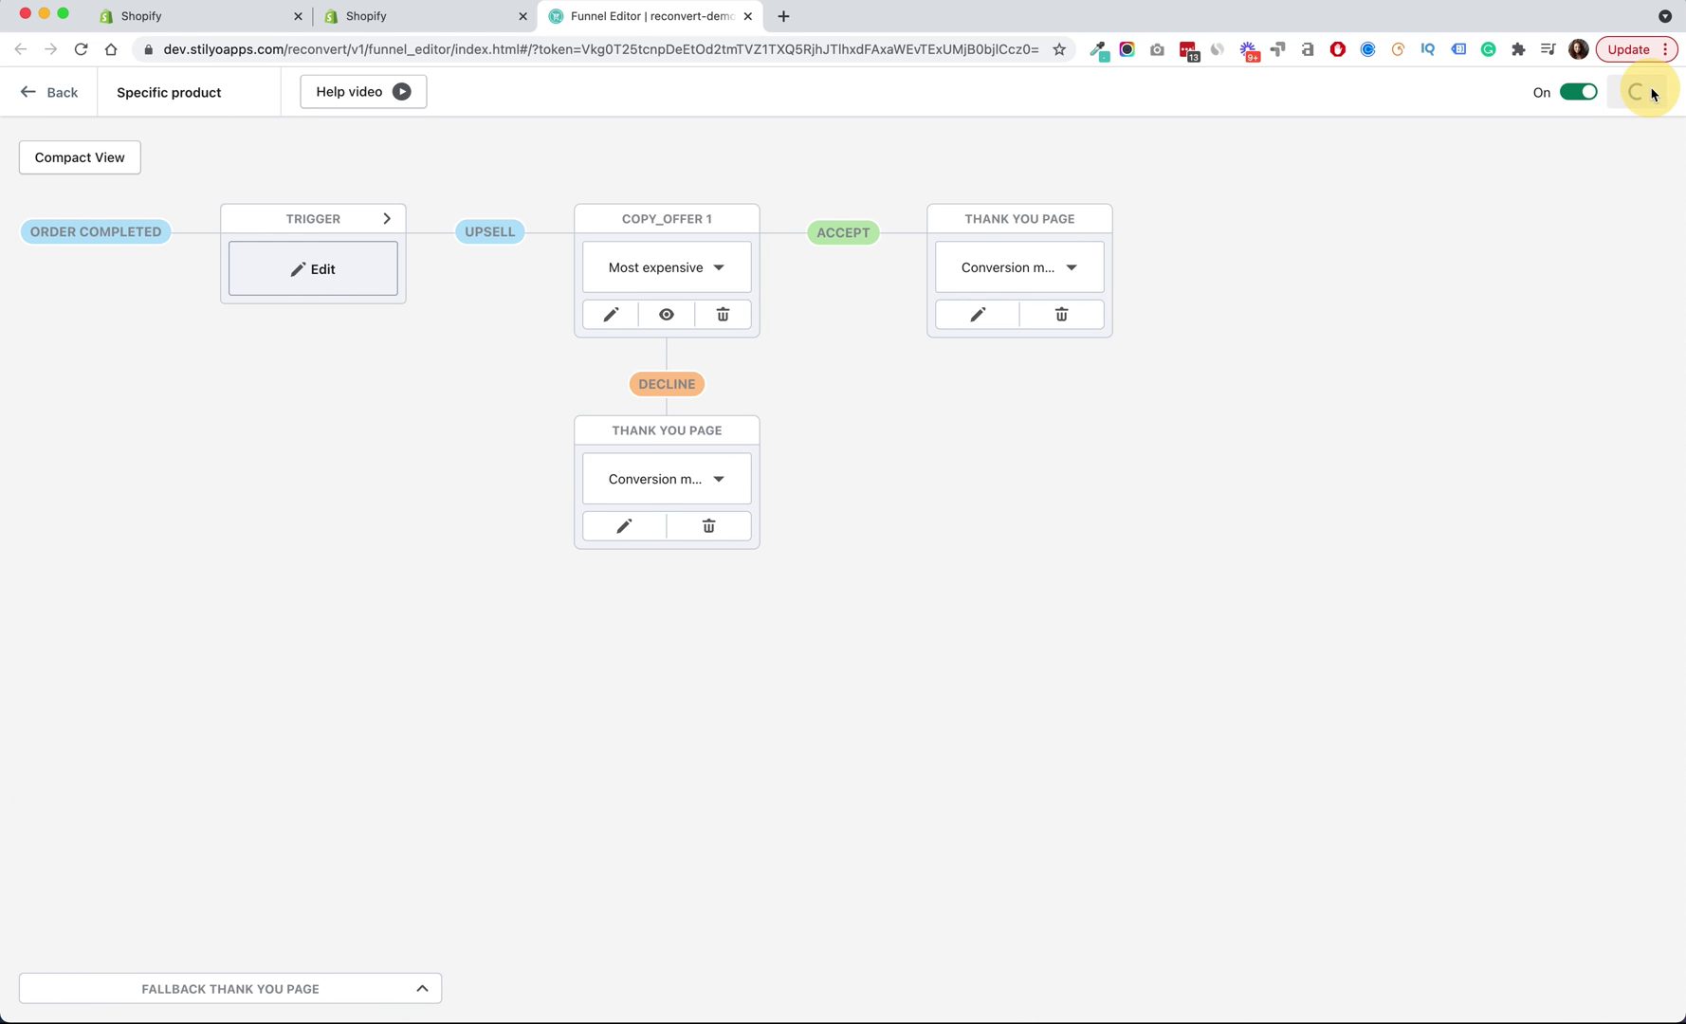
{"action": "key", "text": "super+w"}
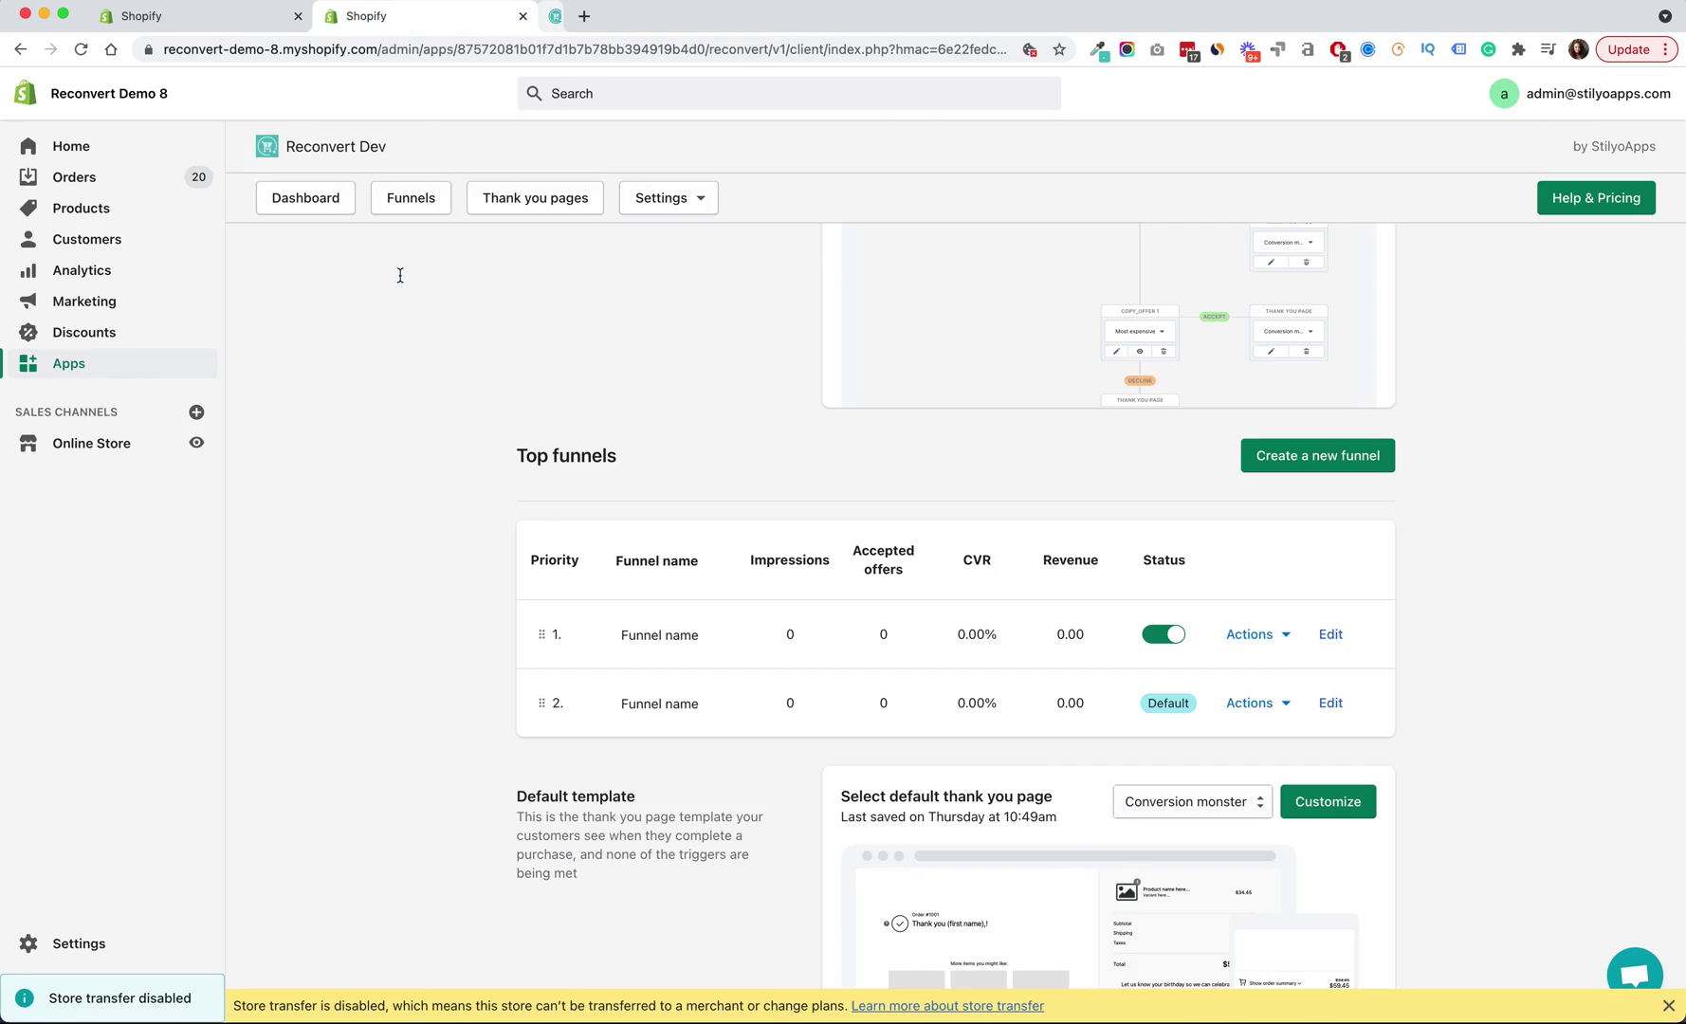
- Look over the dashboard's funnels and thank you pages, and open the free thank you page templates
{"action": "scroll", "coordinate": [361, 550], "scroll_direction": "up", "scroll_amount": 3}
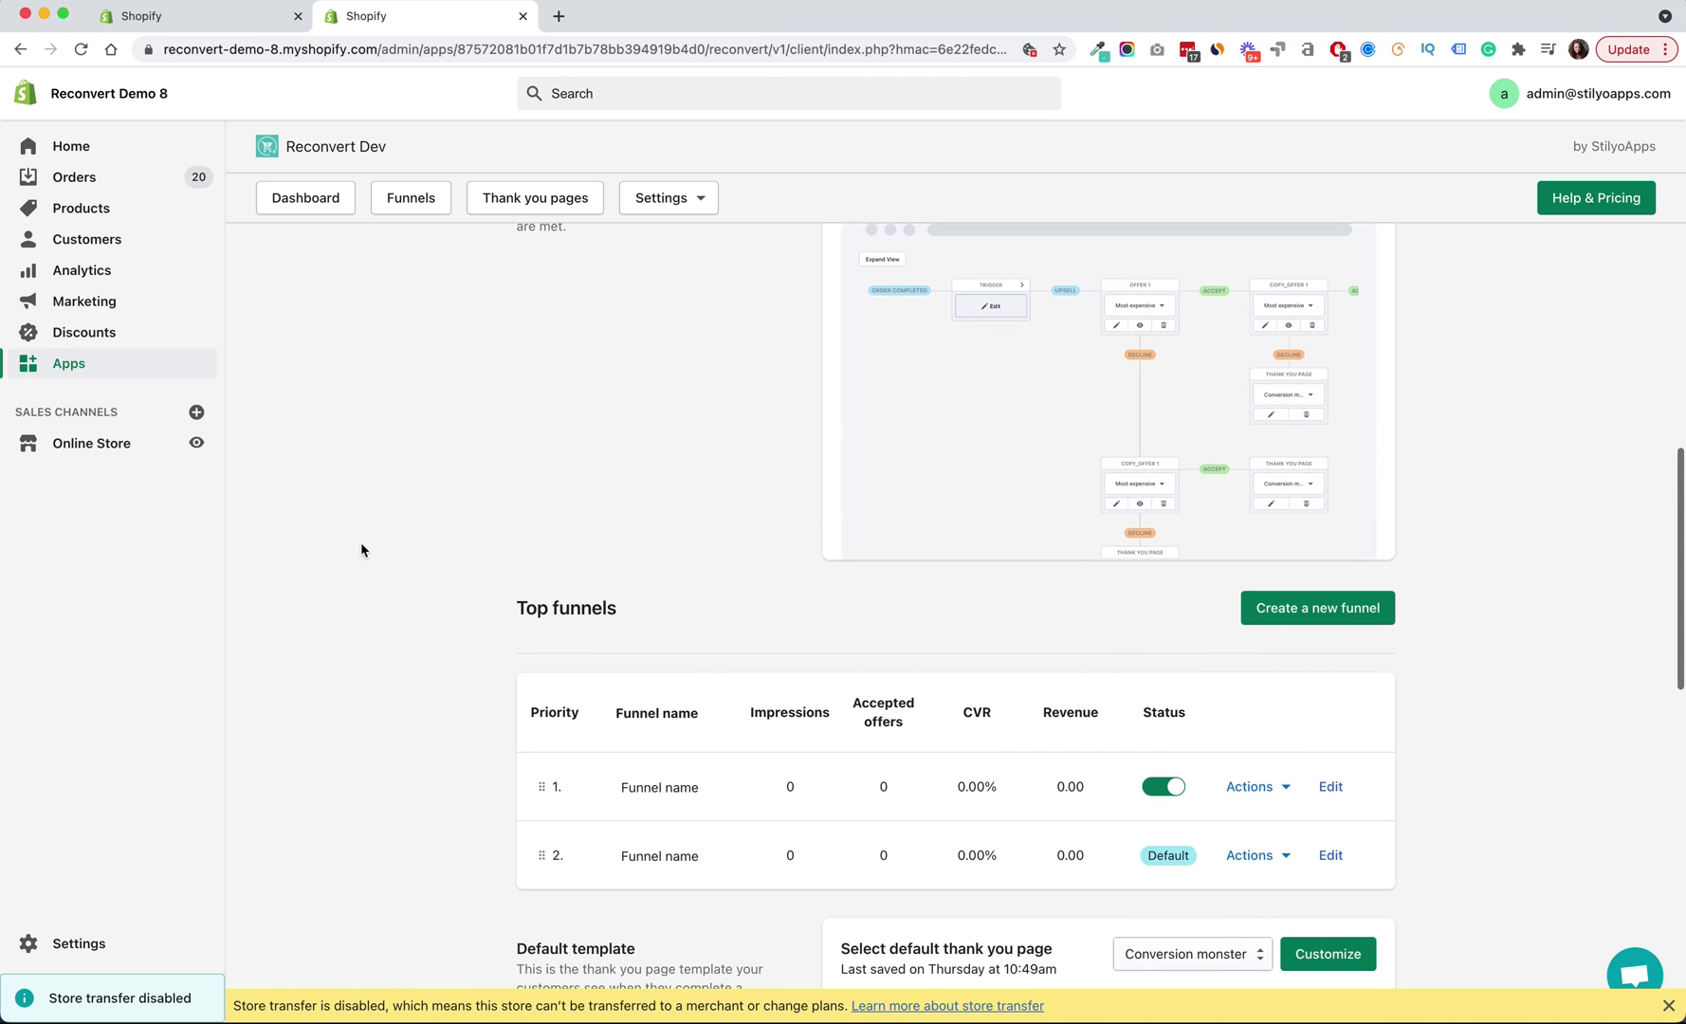
{"action": "scroll", "coordinate": [362, 550], "scroll_direction": "down", "scroll_amount": 8}
{"action": "scroll", "coordinate": [361, 550], "scroll_direction": "down", "scroll_amount": 1}
{"action": "scroll", "coordinate": [877, 399], "scroll_direction": "up", "scroll_amount": 3}
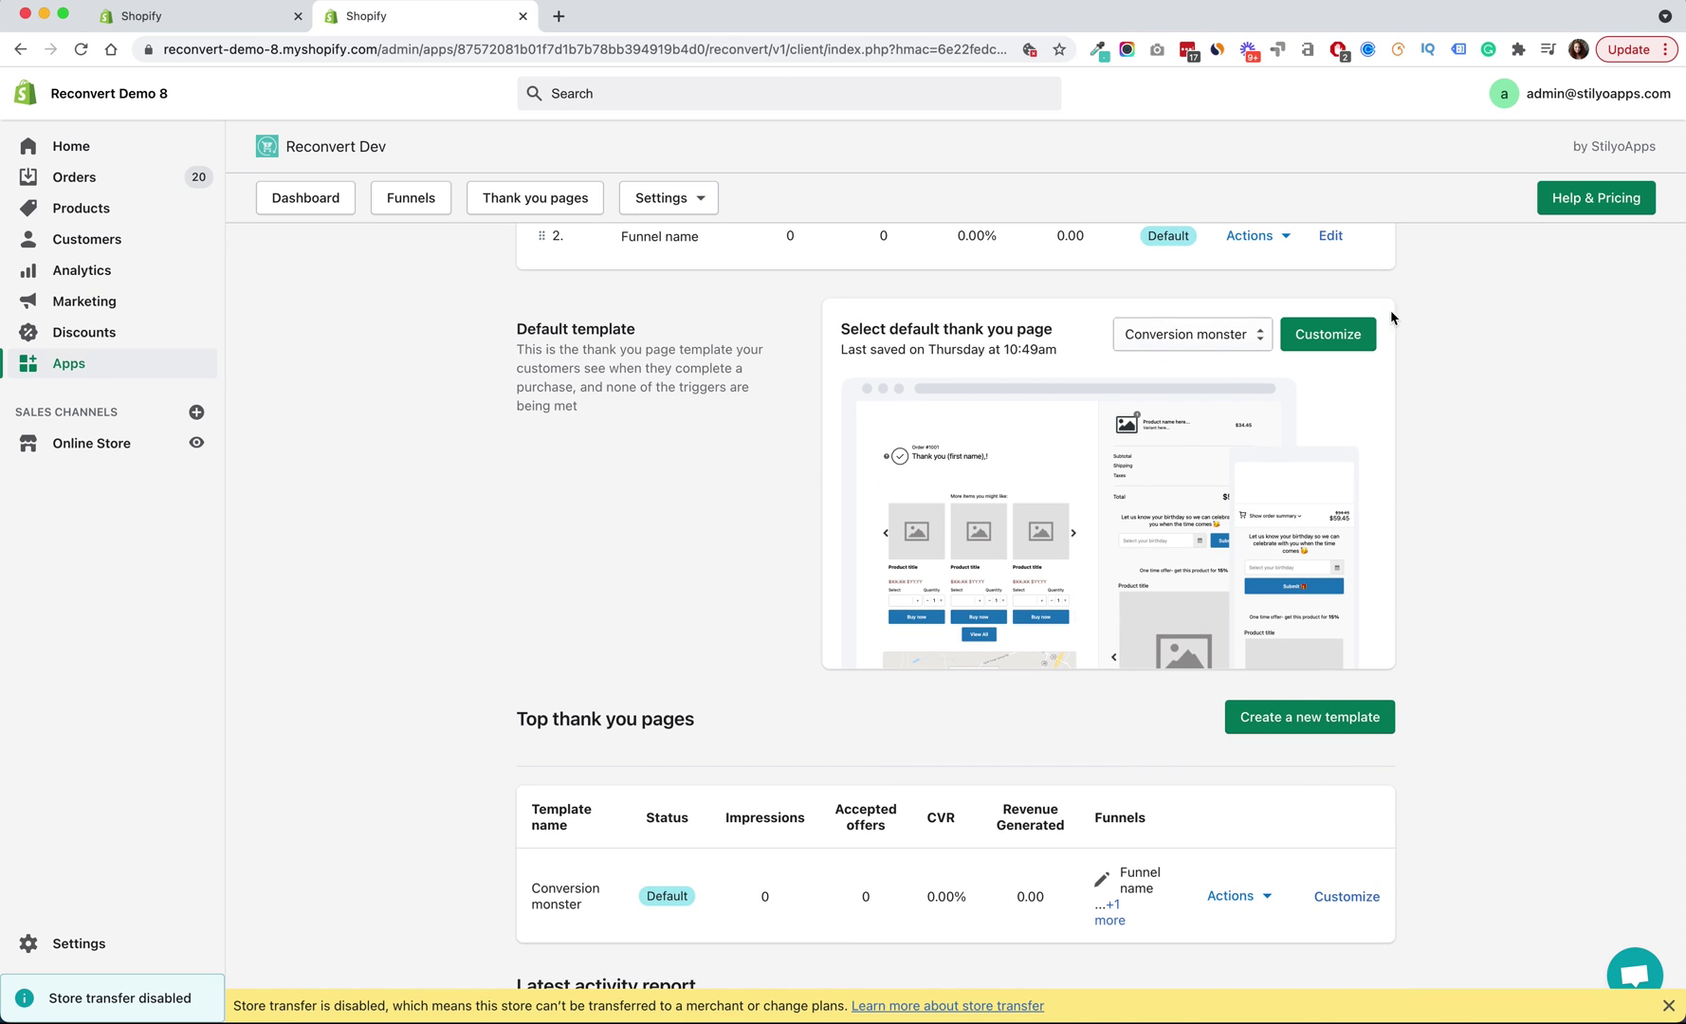
{"action": "left_click", "coordinate": [1313, 717]}
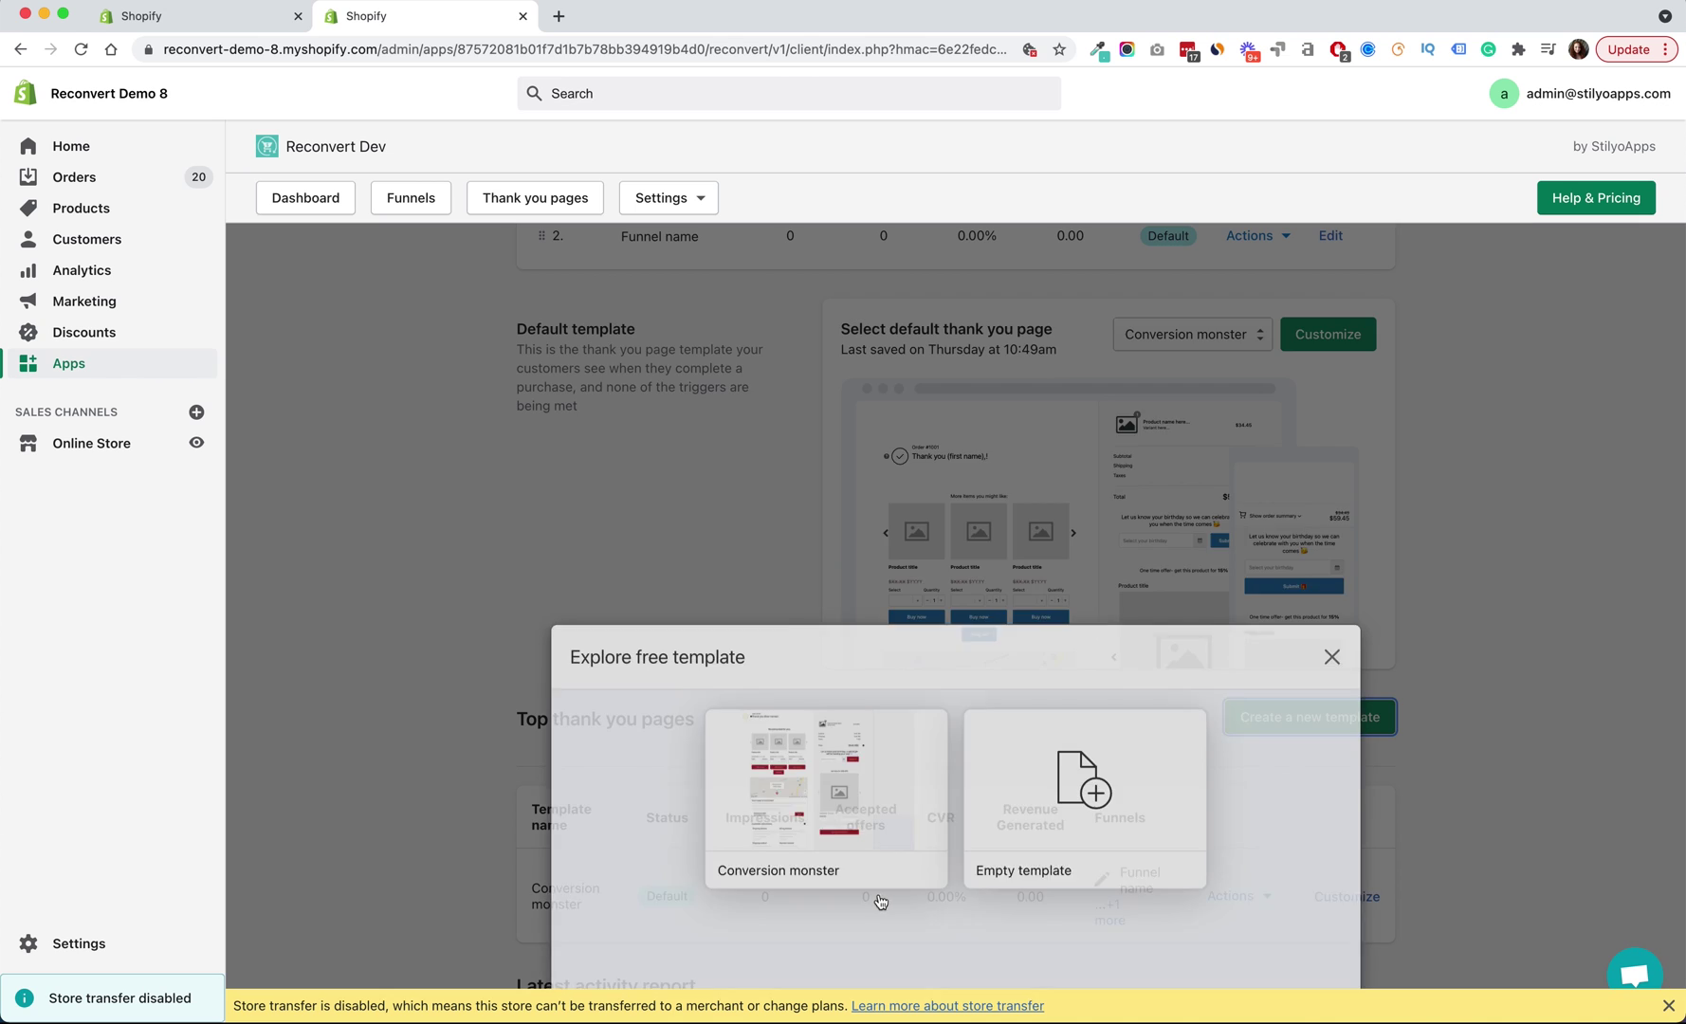
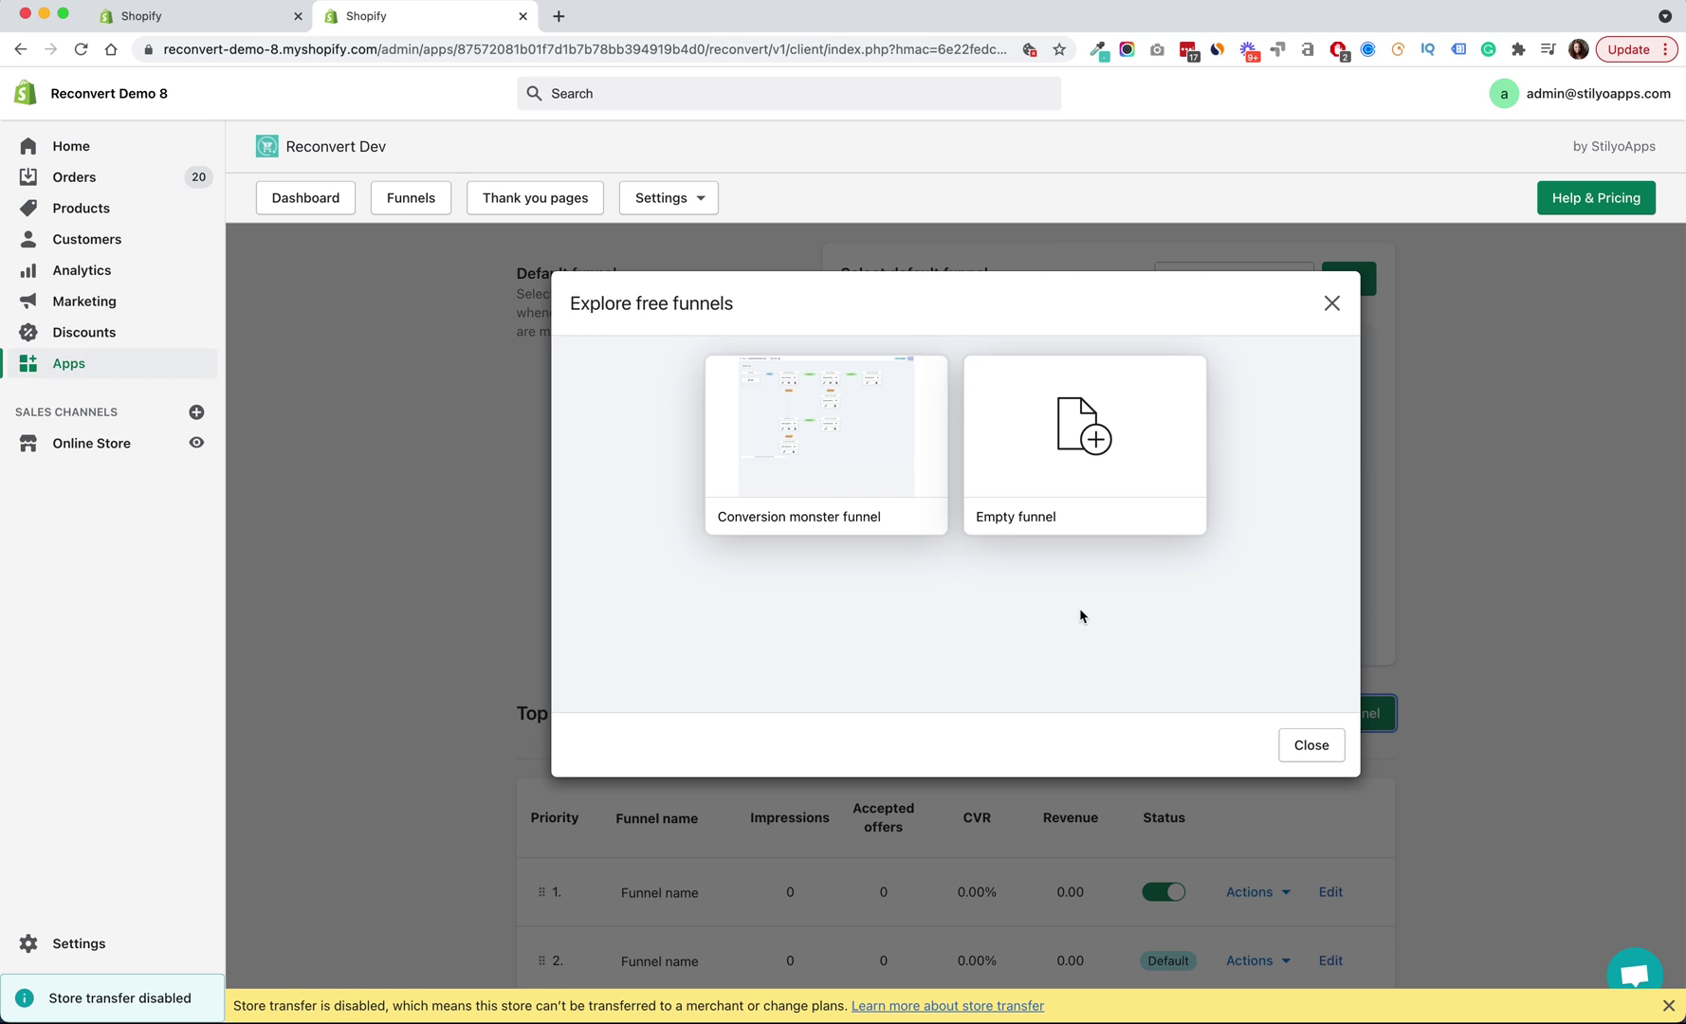
- Open the Conversion monster funnel's preview and read through its description of offers, discounts and thank you page features
{"action": "left_click", "coordinate": [806, 467]}
{"action": "scroll", "coordinate": [1176, 548], "scroll_direction": "down", "scroll_amount": 10}
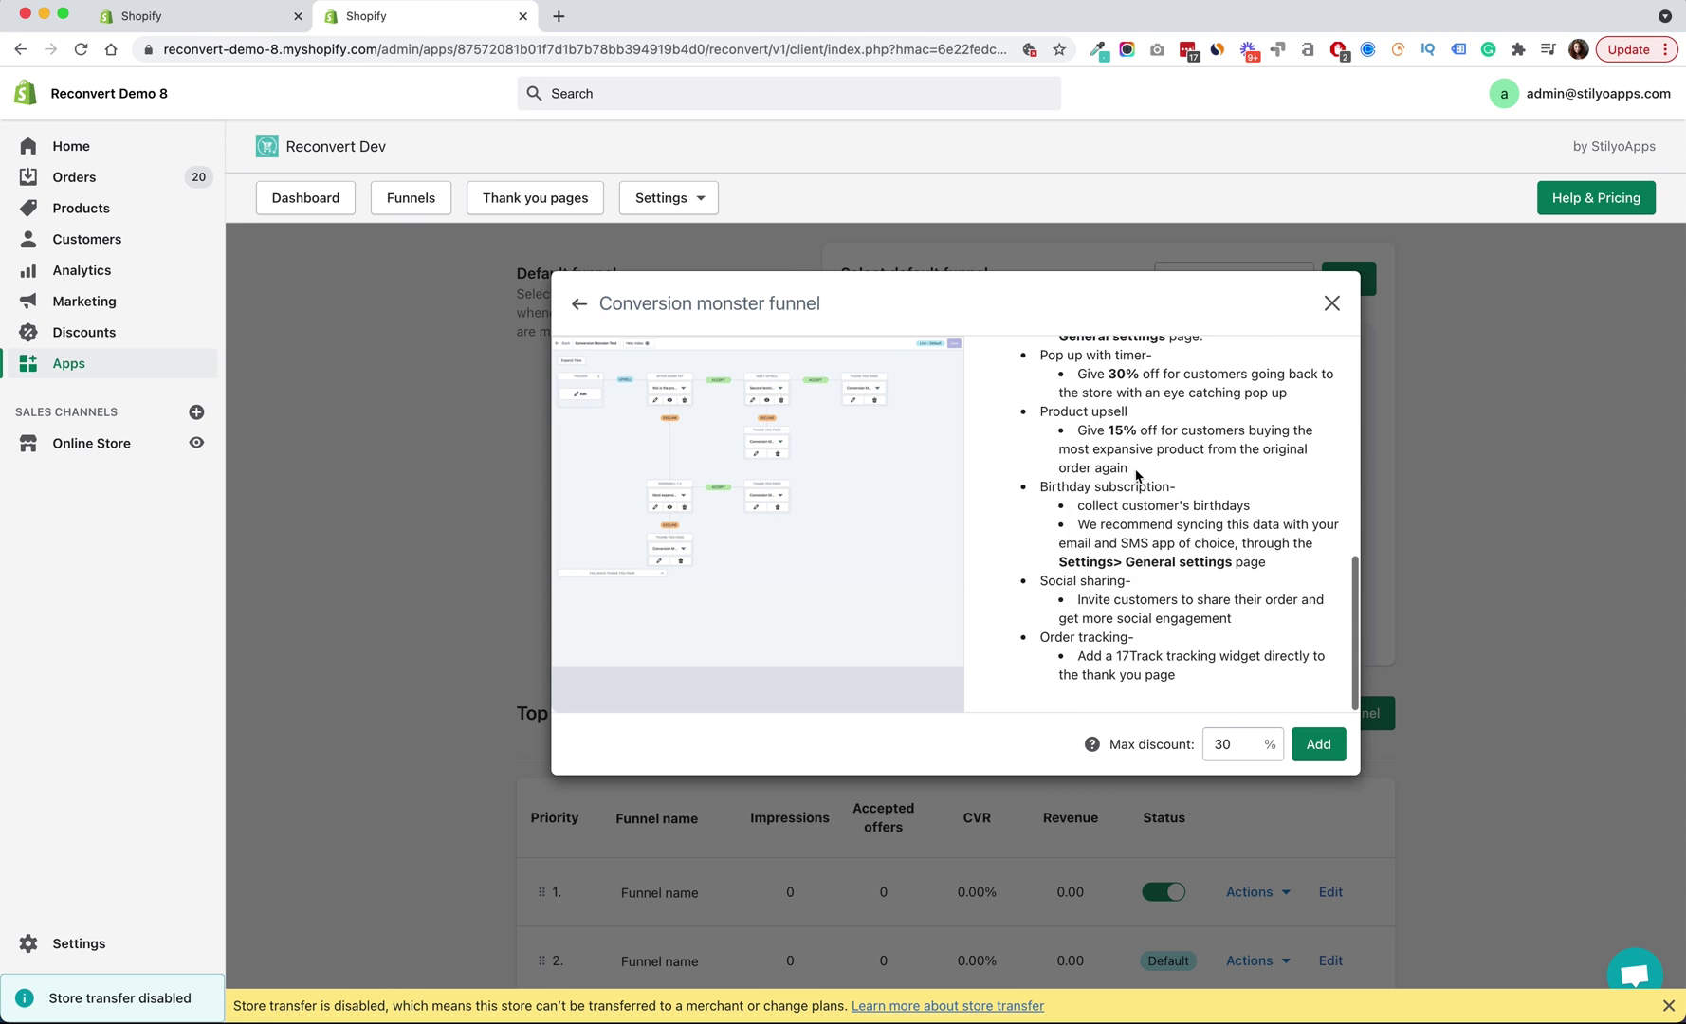
{"action": "scroll", "coordinate": [1137, 474], "scroll_direction": "up", "scroll_amount": 10}
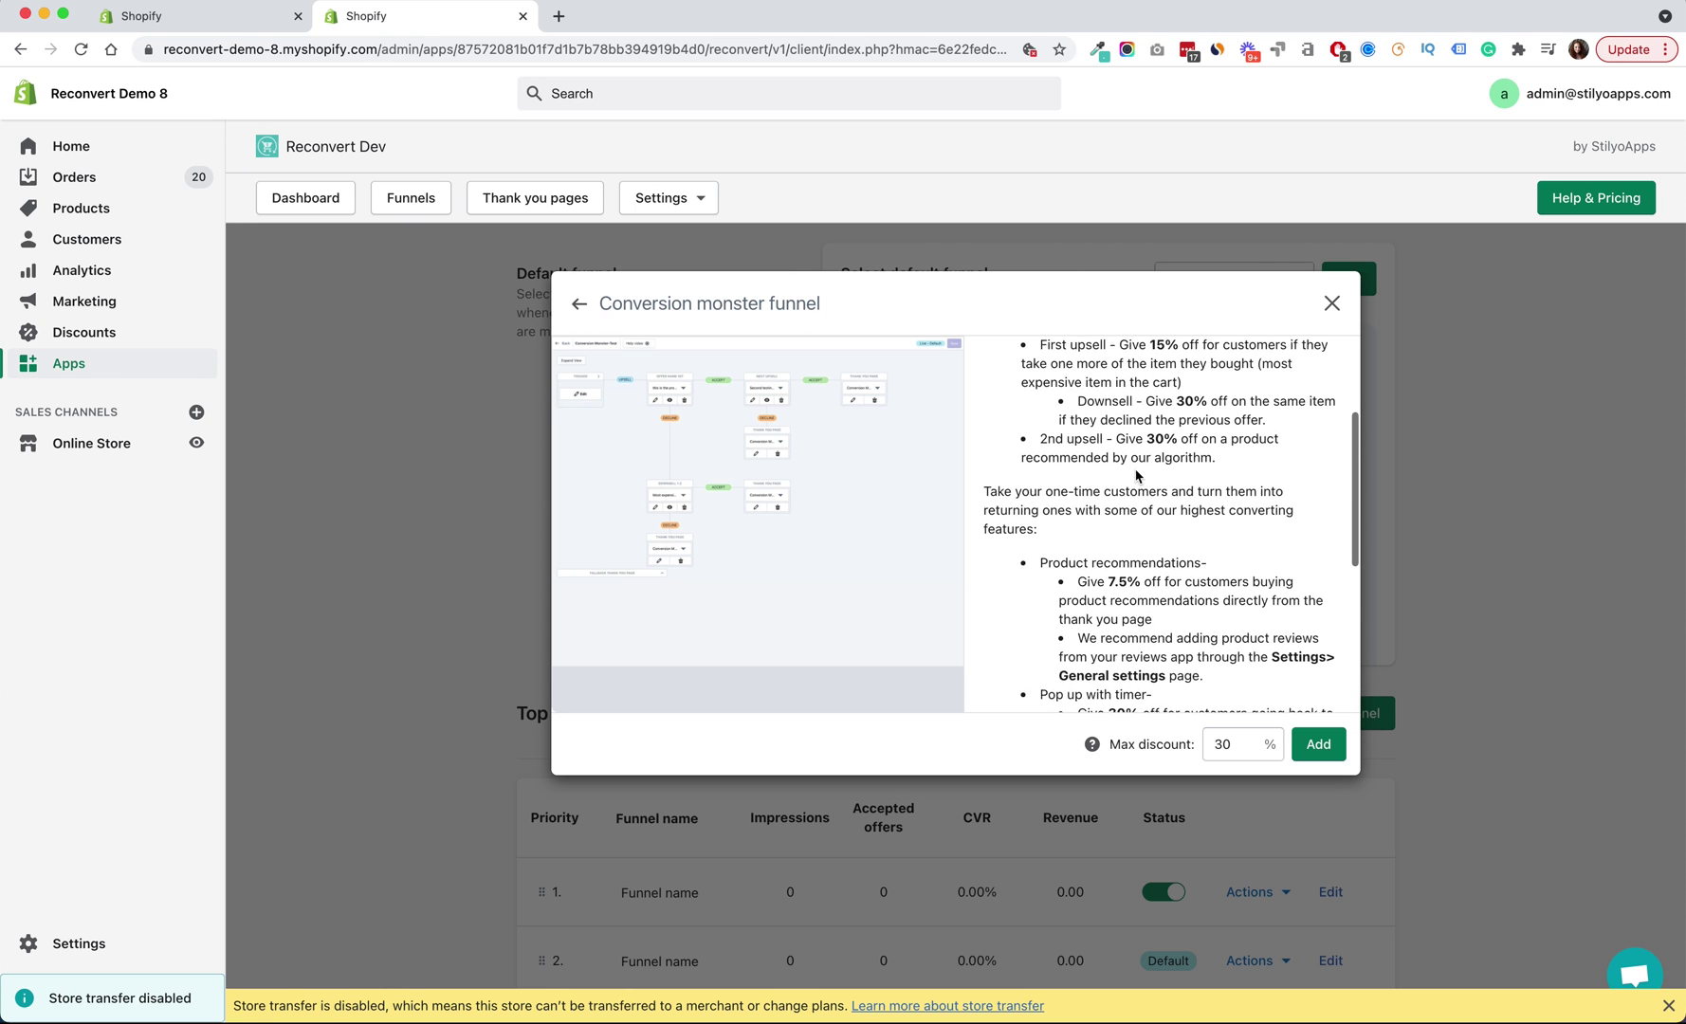
{"action": "scroll", "coordinate": [1137, 474], "scroll_direction": "up", "scroll_amount": 2}
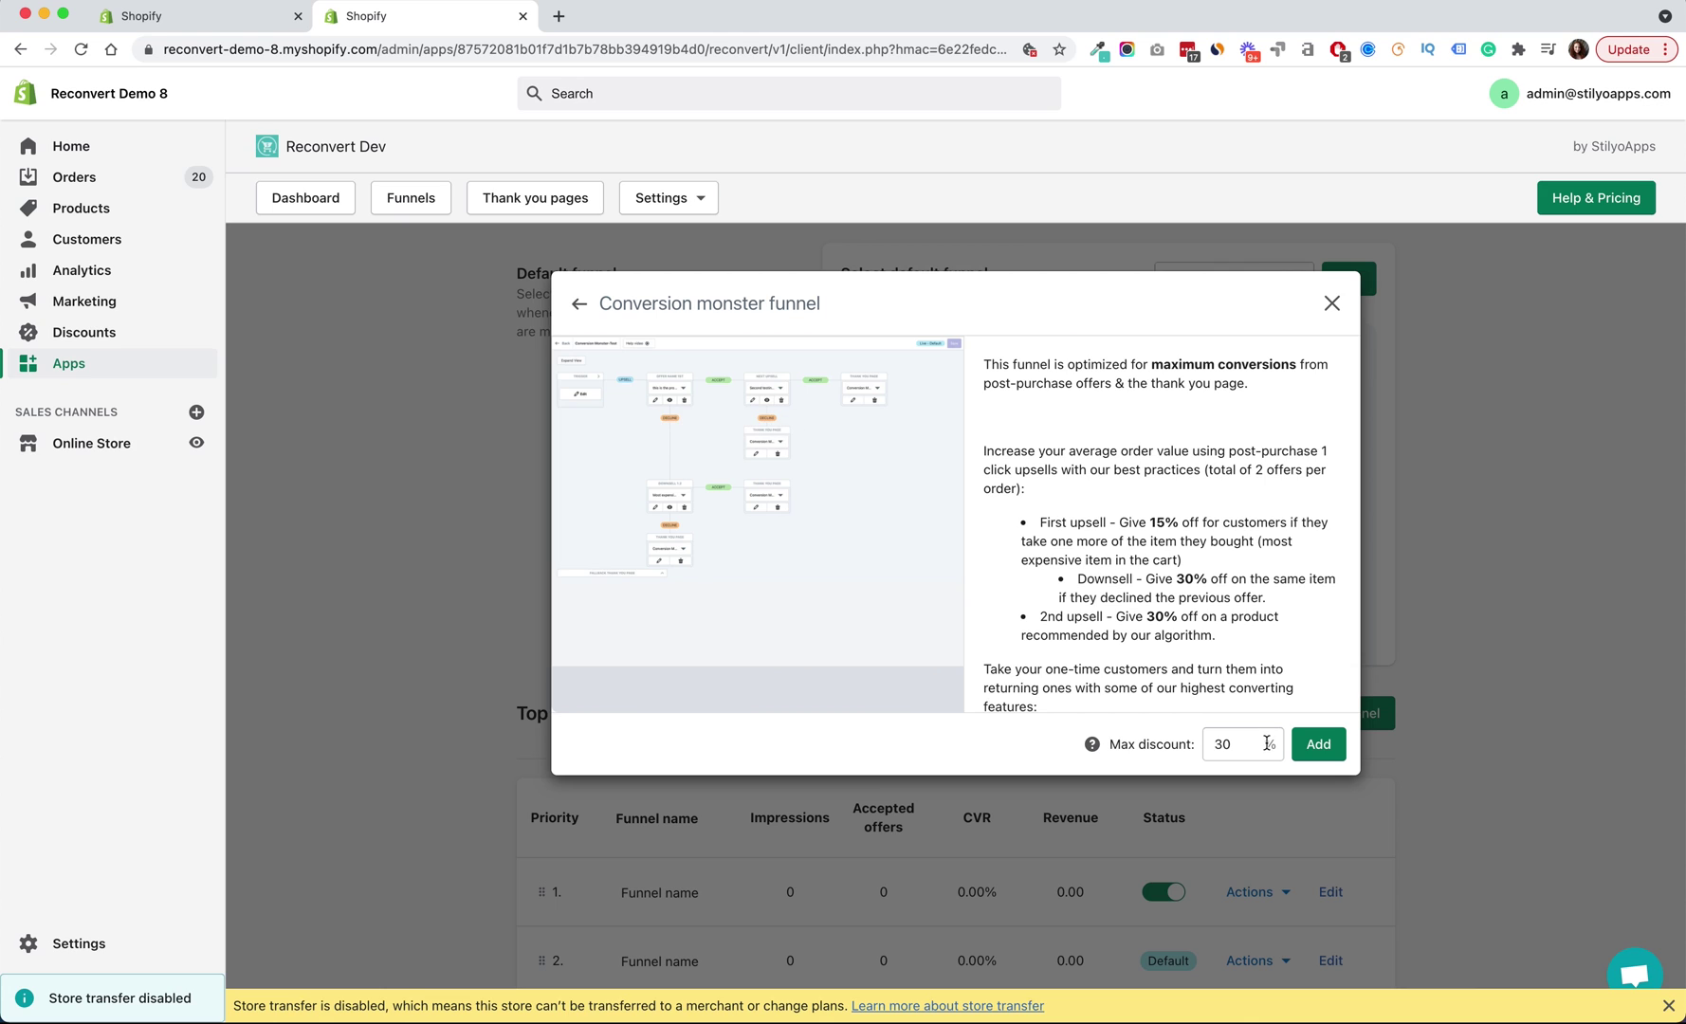
{"action": "scroll", "coordinate": [1158, 570], "scroll_direction": "down", "scroll_amount": 1}
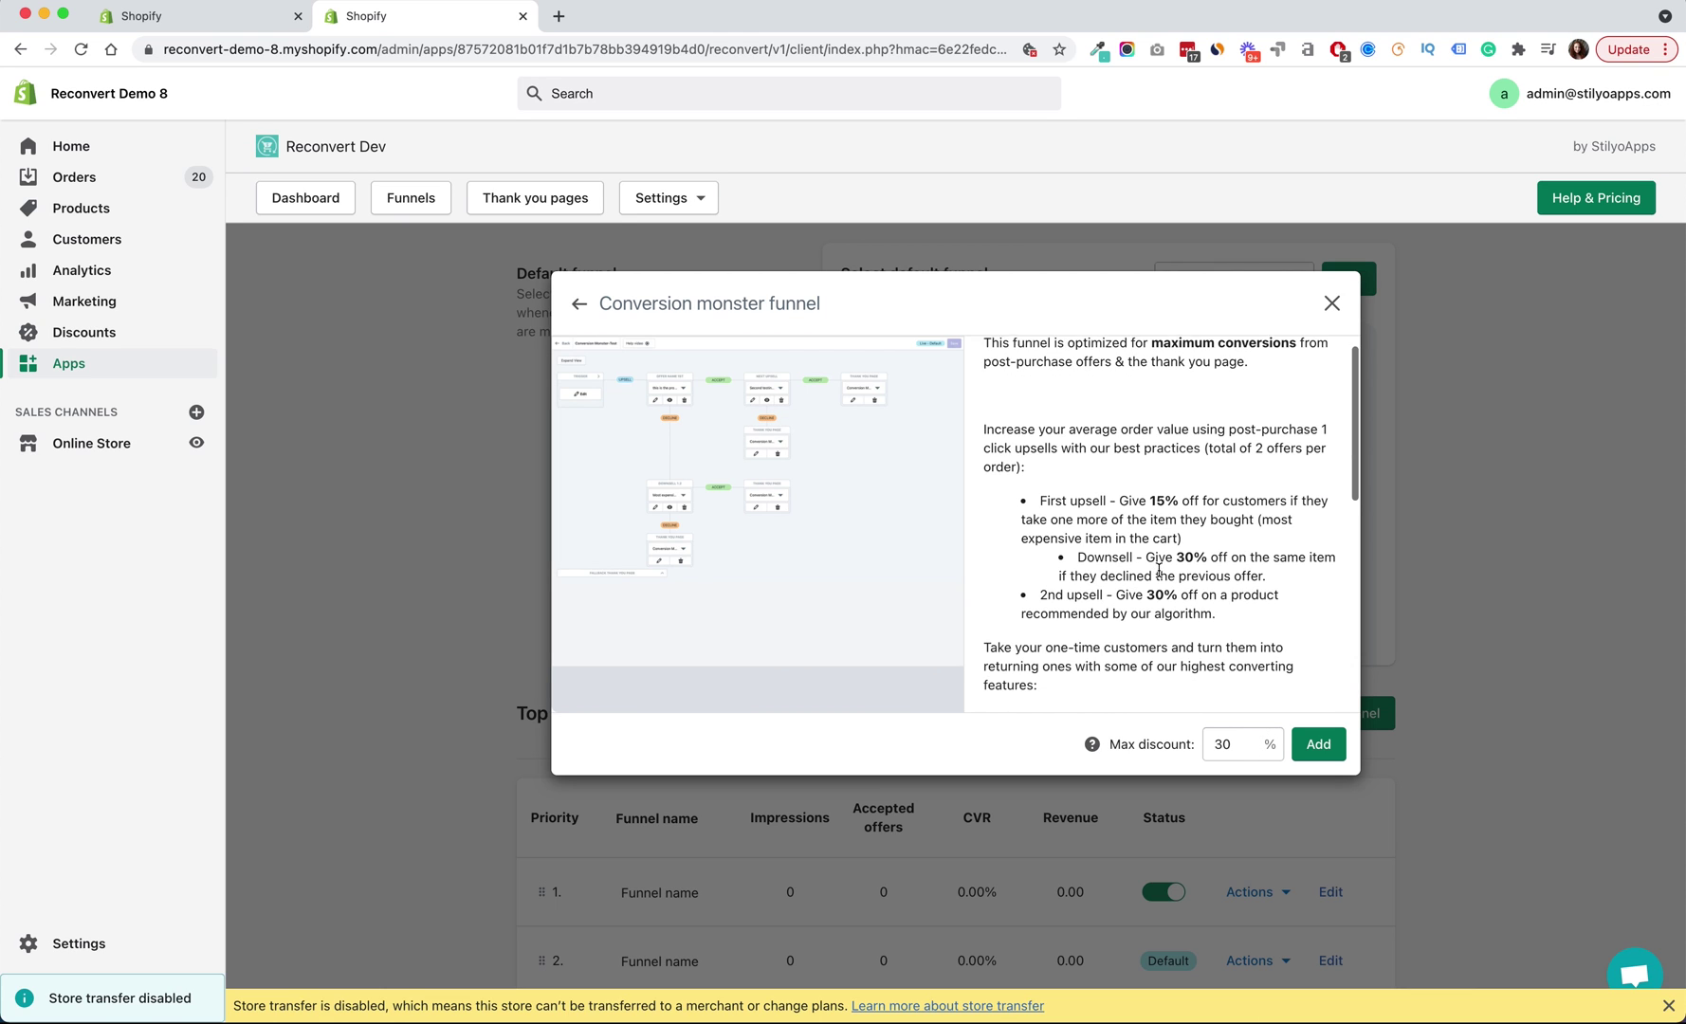
{"action": "scroll", "coordinate": [1159, 570], "scroll_direction": "up", "scroll_amount": 1}
- Try a maximum discount of 15% on the Conversion monster funnel, review the adjusted discounts and close the preview without adding it
{"action": "left_click", "coordinate": [1232, 739]}
{"action": "left_click_drag", "start_coordinate": [1240, 744], "coordinate": [1205, 753]}
{"action": "type", "text": "15"}
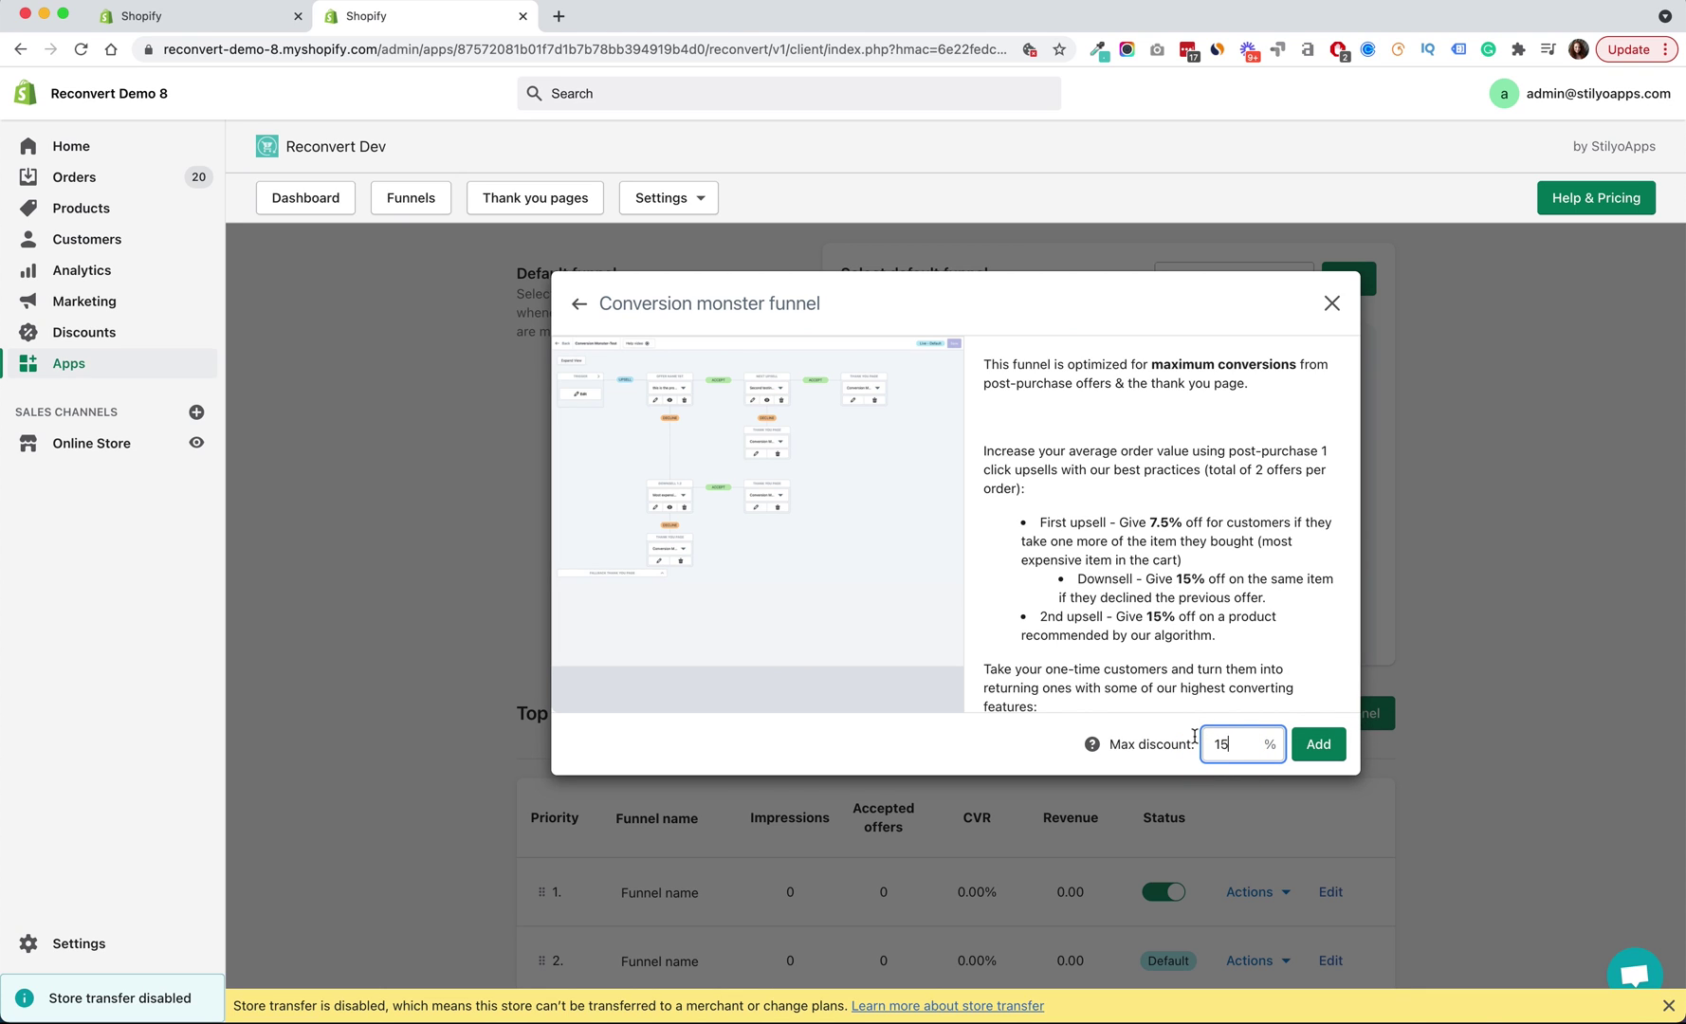
{"action": "left_click", "coordinate": [1166, 586]}
{"action": "scroll", "coordinate": [1064, 495], "scroll_direction": "down", "scroll_amount": 4}
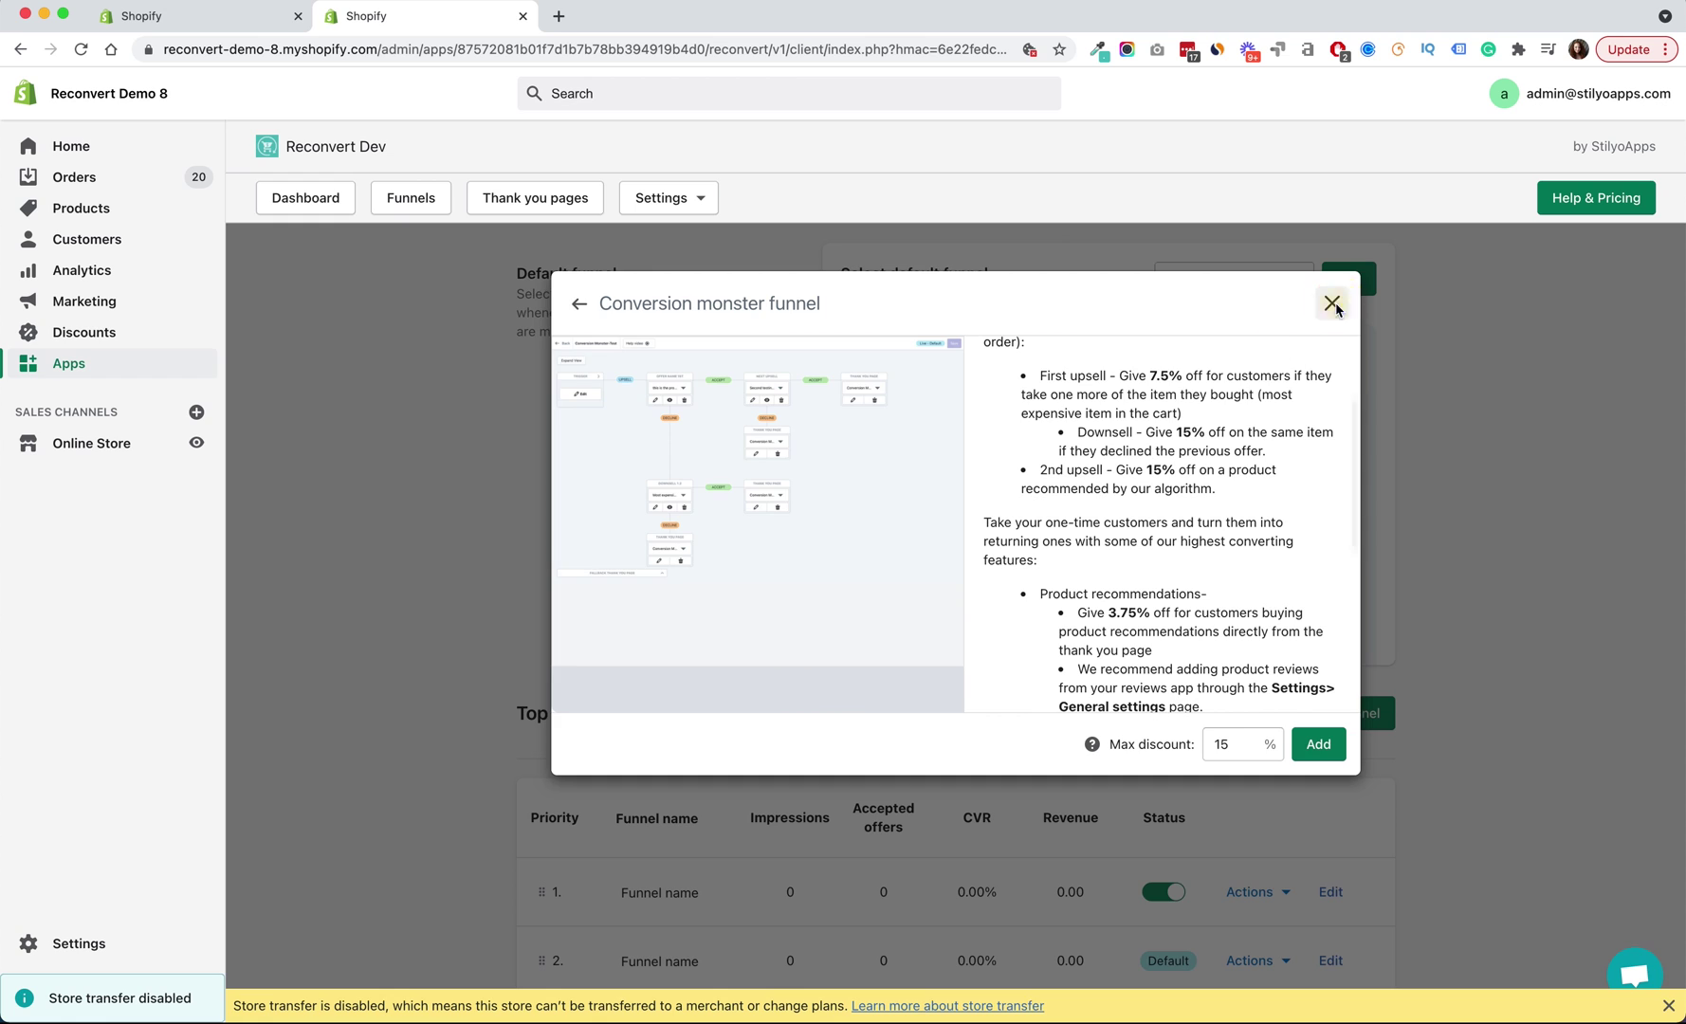
{"action": "left_click", "coordinate": [1331, 303]}
- Open the Conversion monster preview from the free thank you page templates and check its maximum discount setting
{"action": "scroll", "coordinate": [1125, 670], "scroll_direction": "down", "scroll_amount": 7}
{"action": "scroll", "coordinate": [1125, 677], "scroll_direction": "down", "scroll_amount": 2}
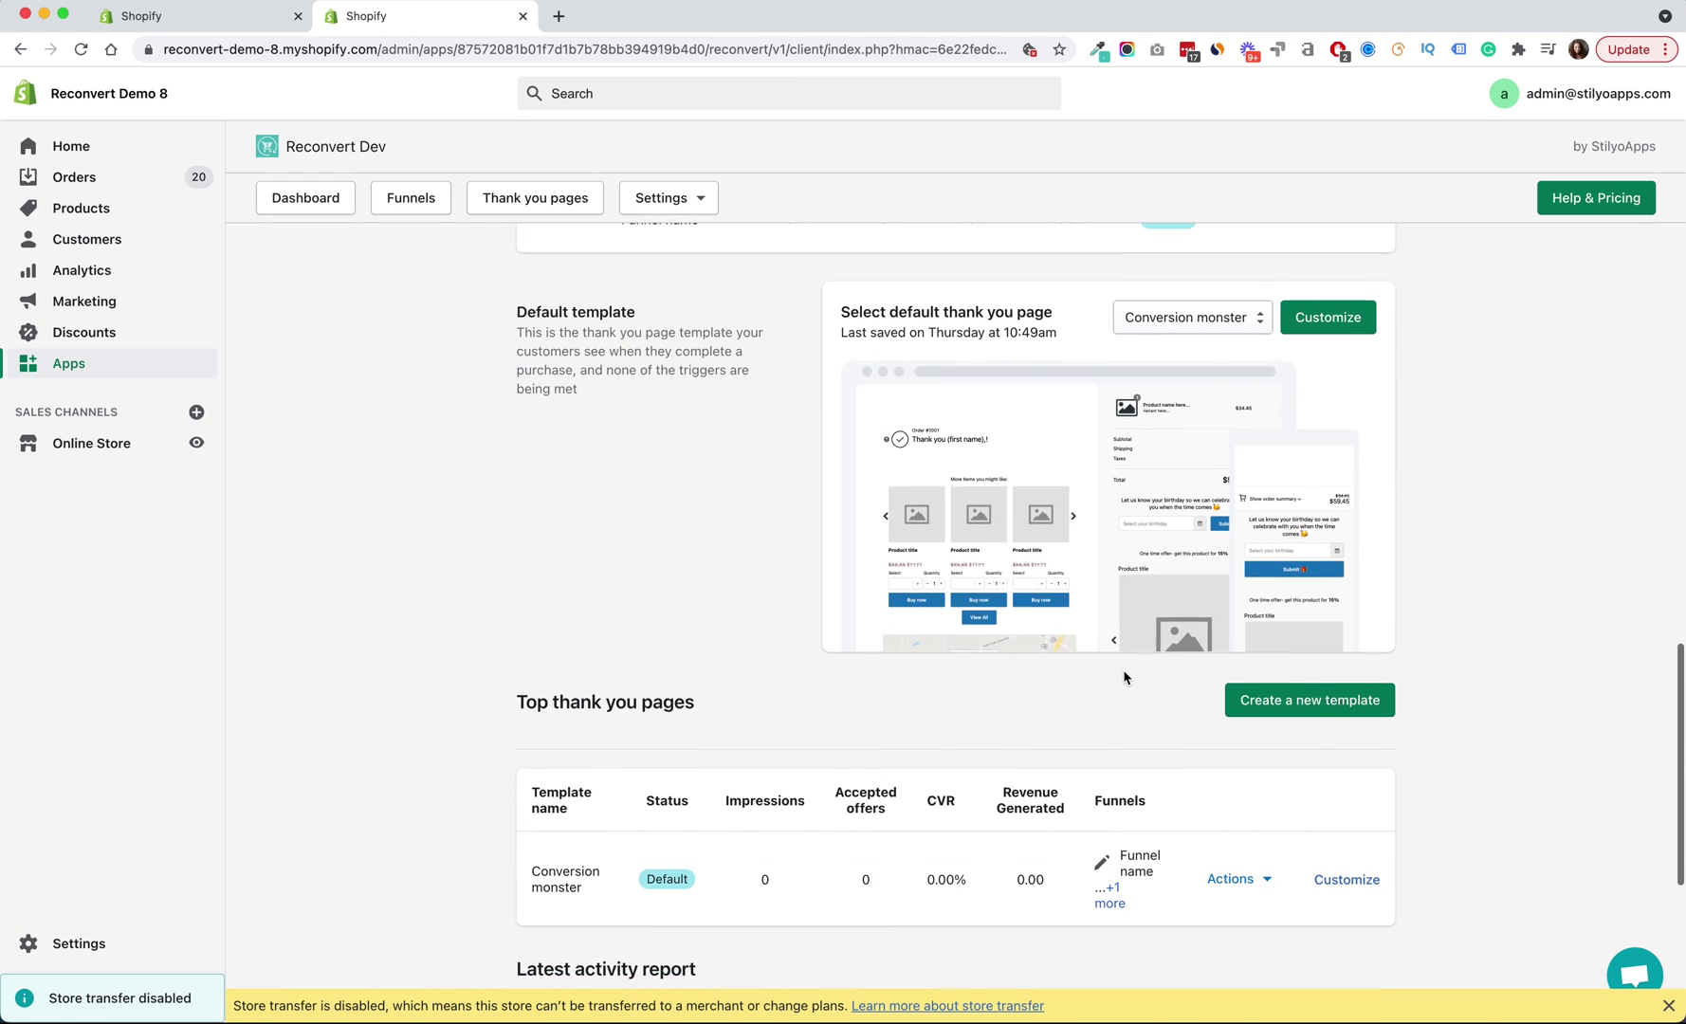
{"action": "left_click", "coordinate": [1312, 711]}
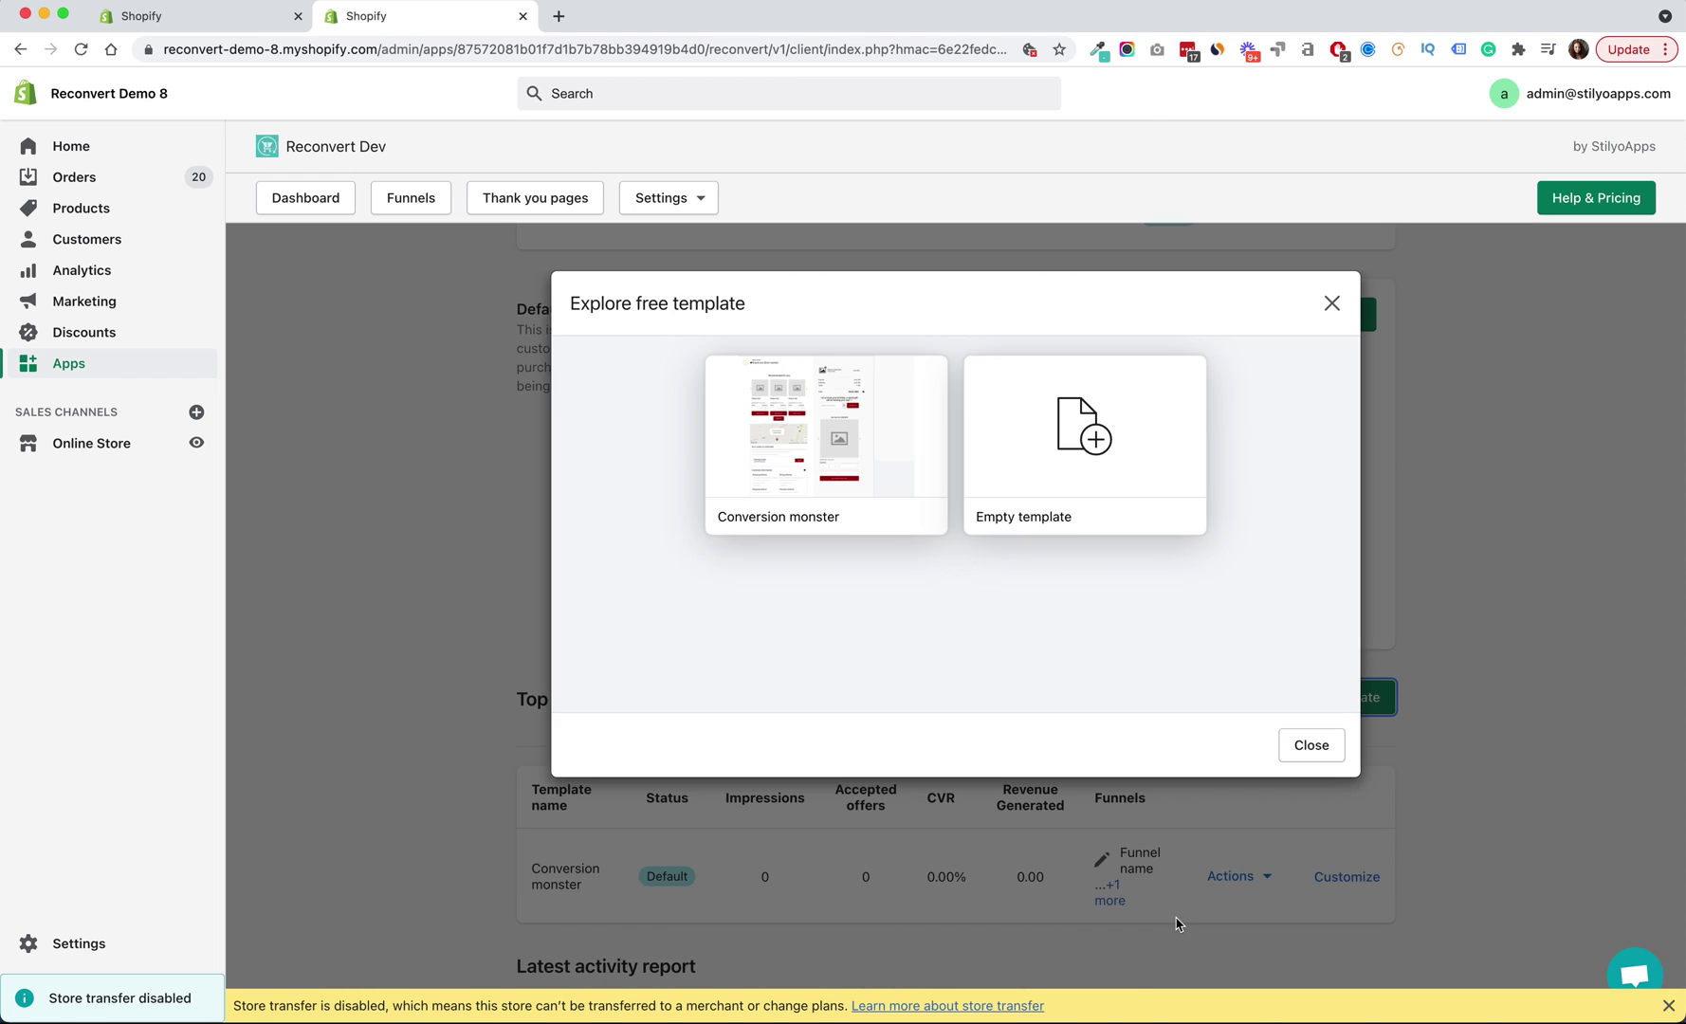
{"action": "left_click", "coordinate": [875, 474]}
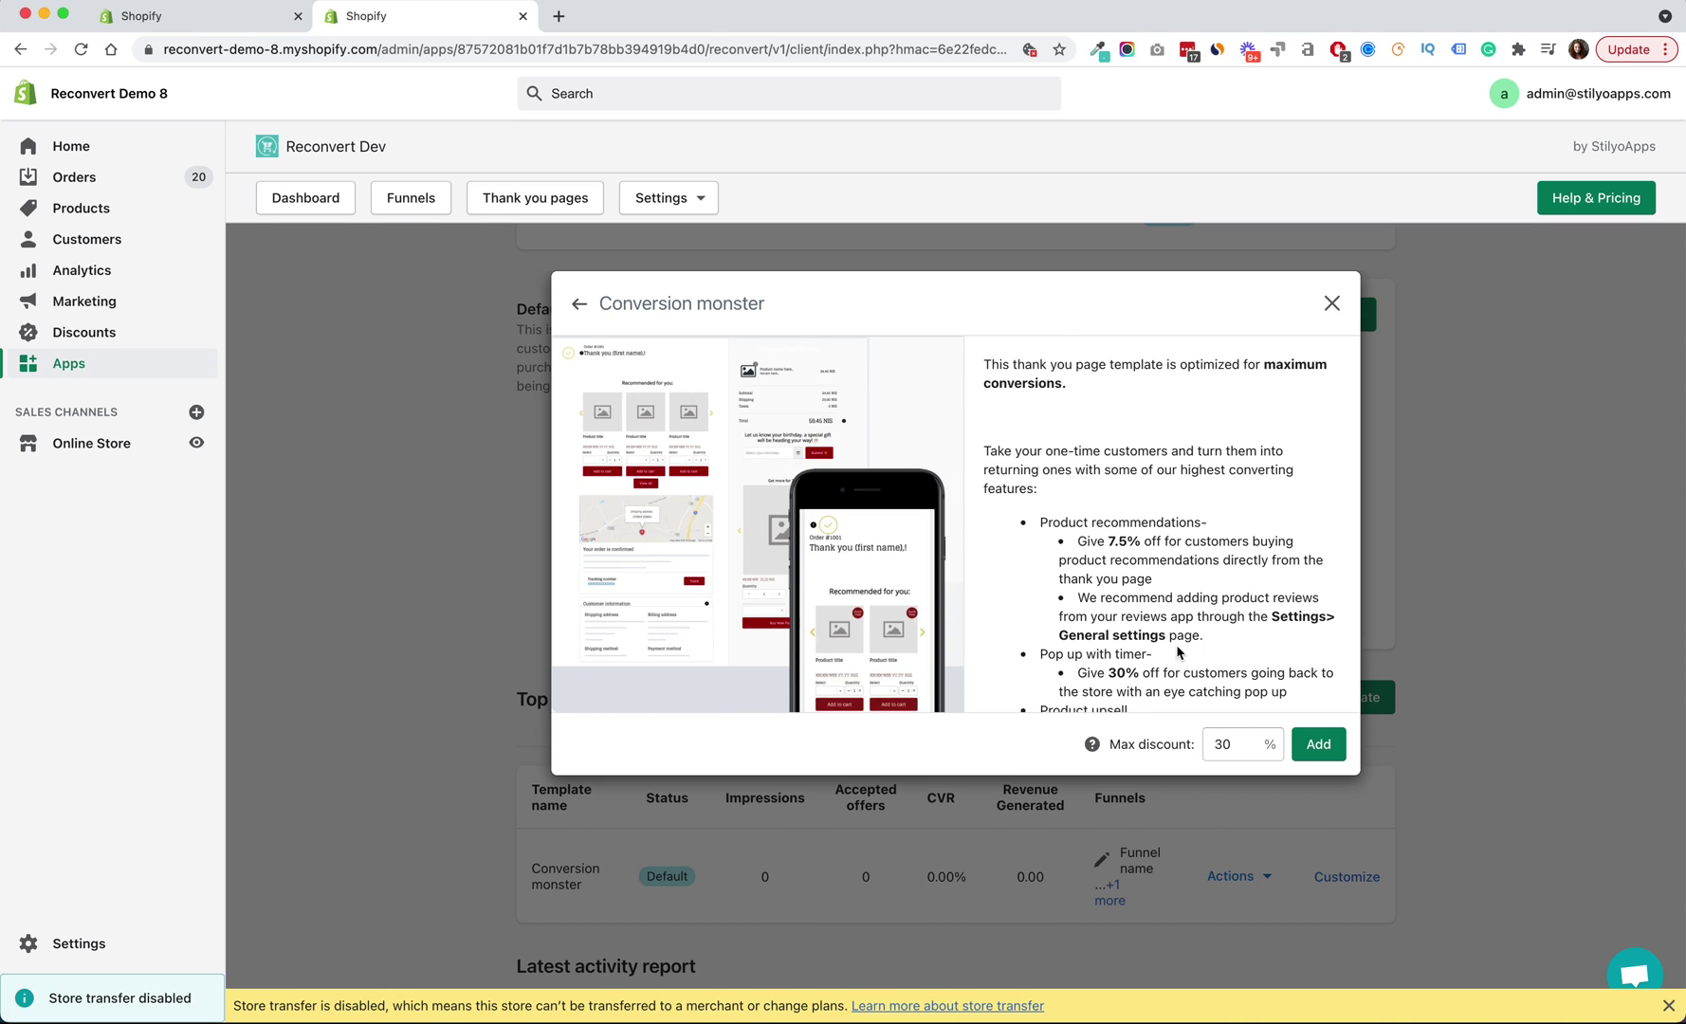
{"action": "double_click", "coordinate": [1217, 745]}
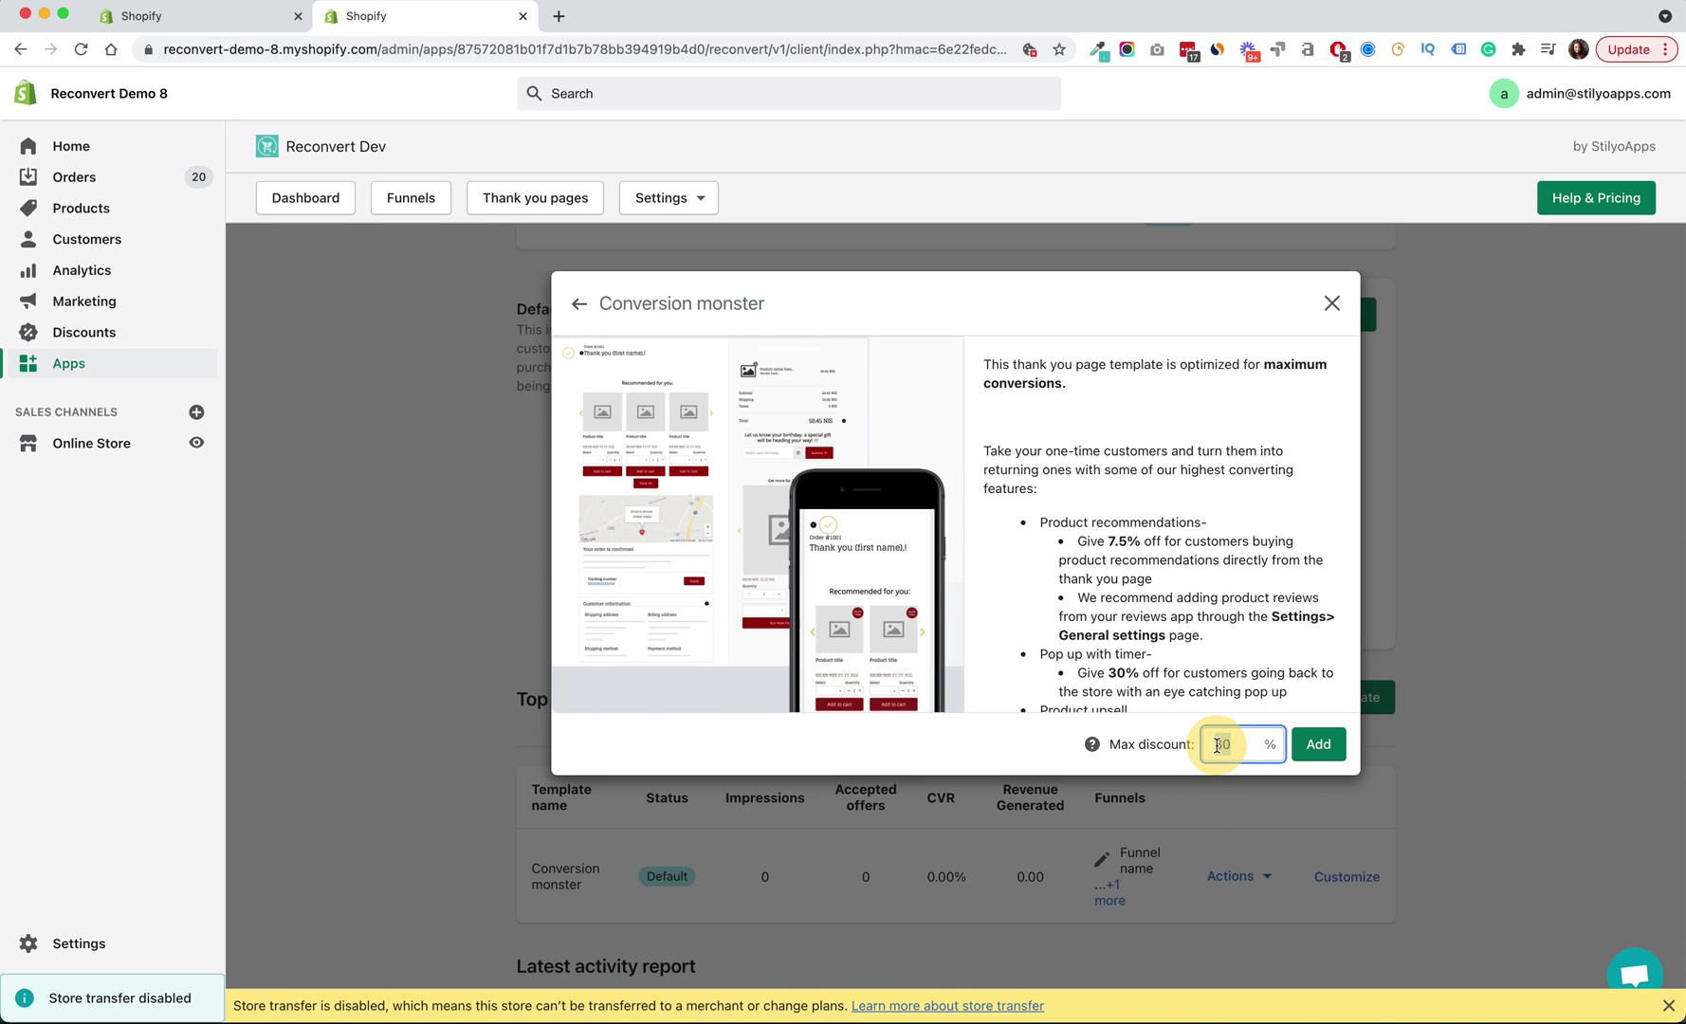
{"action": "left_click", "coordinate": [1223, 744]}
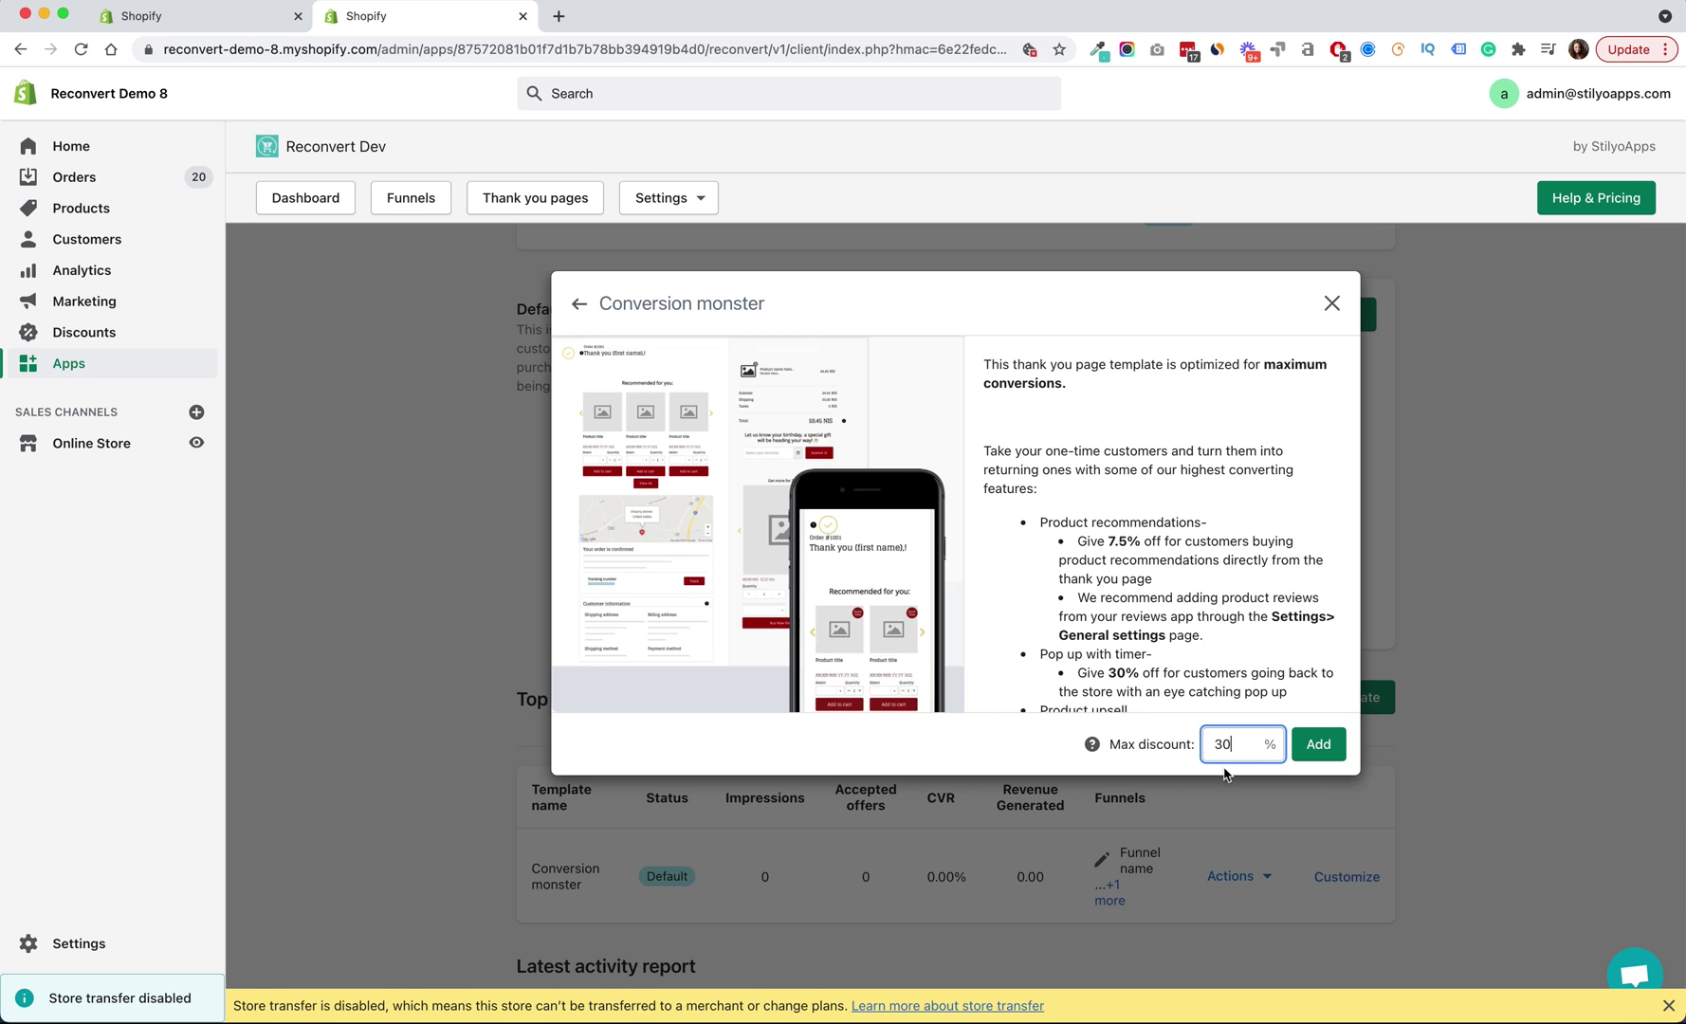
- Read the Conversion monster template's description of discounts, timer pop-up, upsell, birthday and social sharing features, and close the preview without adding it
{"action": "scroll", "coordinate": [1192, 552], "scroll_direction": "down", "scroll_amount": 2}
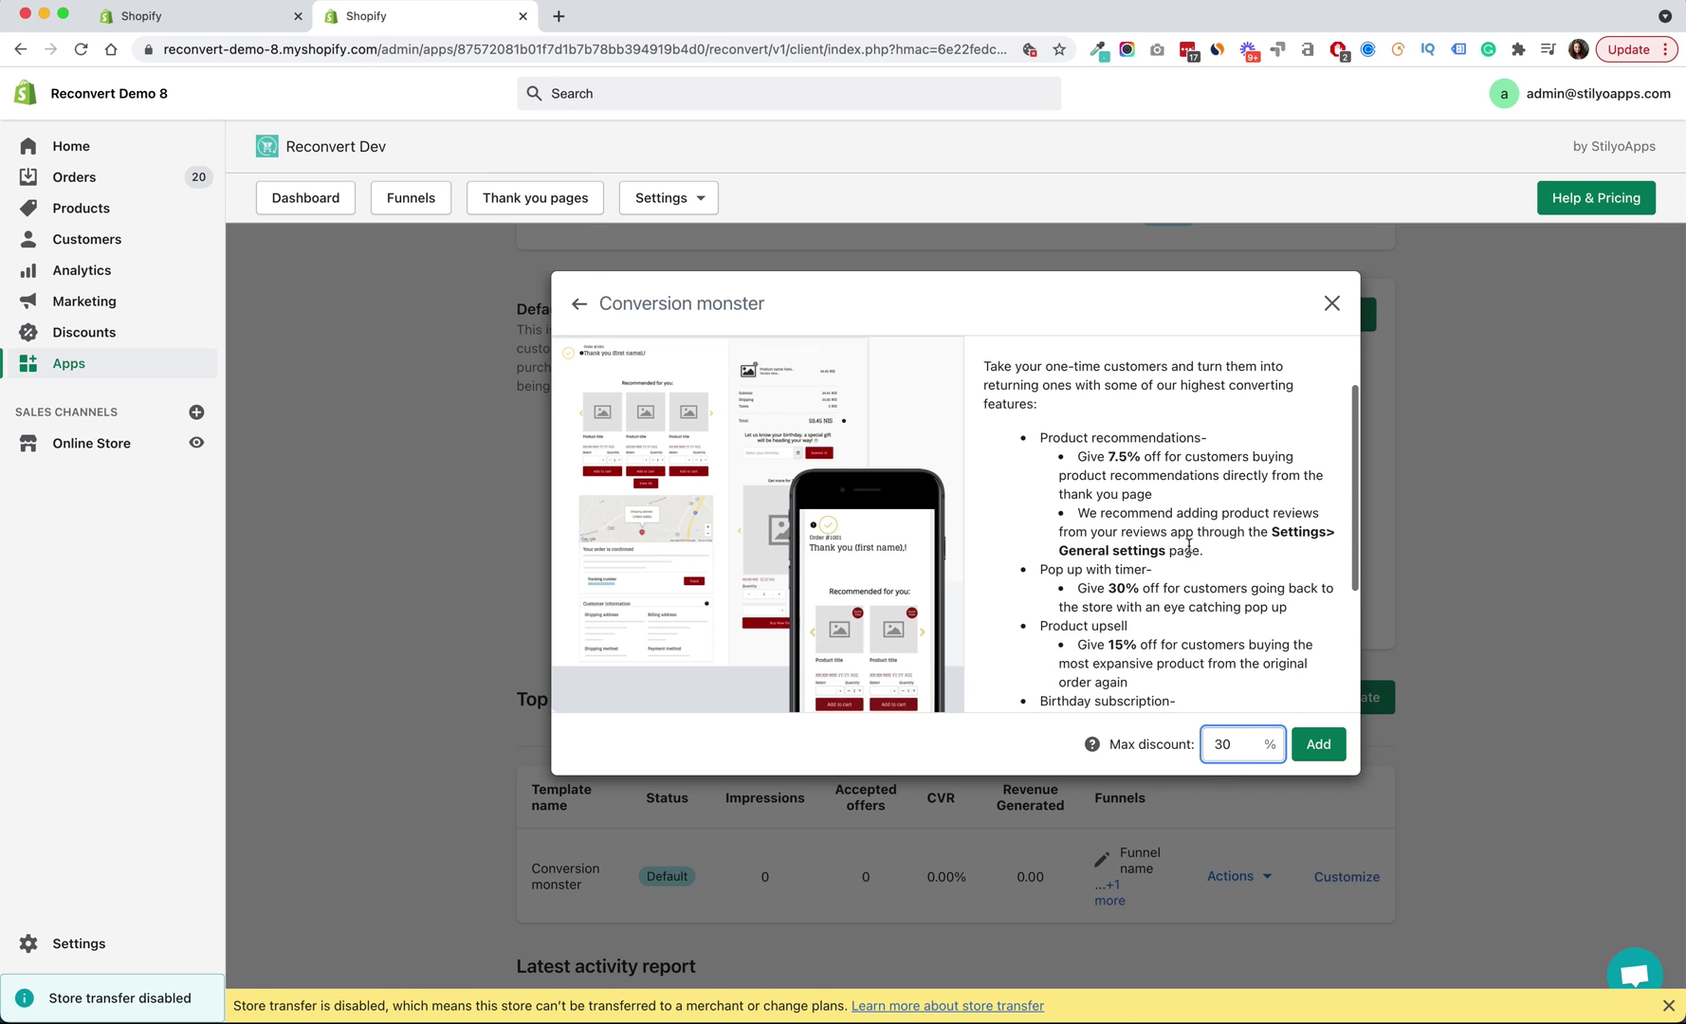
{"action": "scroll", "coordinate": [1119, 588], "scroll_direction": "down", "scroll_amount": 3}
{"action": "left_click_drag", "start_coordinate": [1104, 455], "coordinate": [1121, 574]}
{"action": "left_click", "coordinate": [1127, 580]}
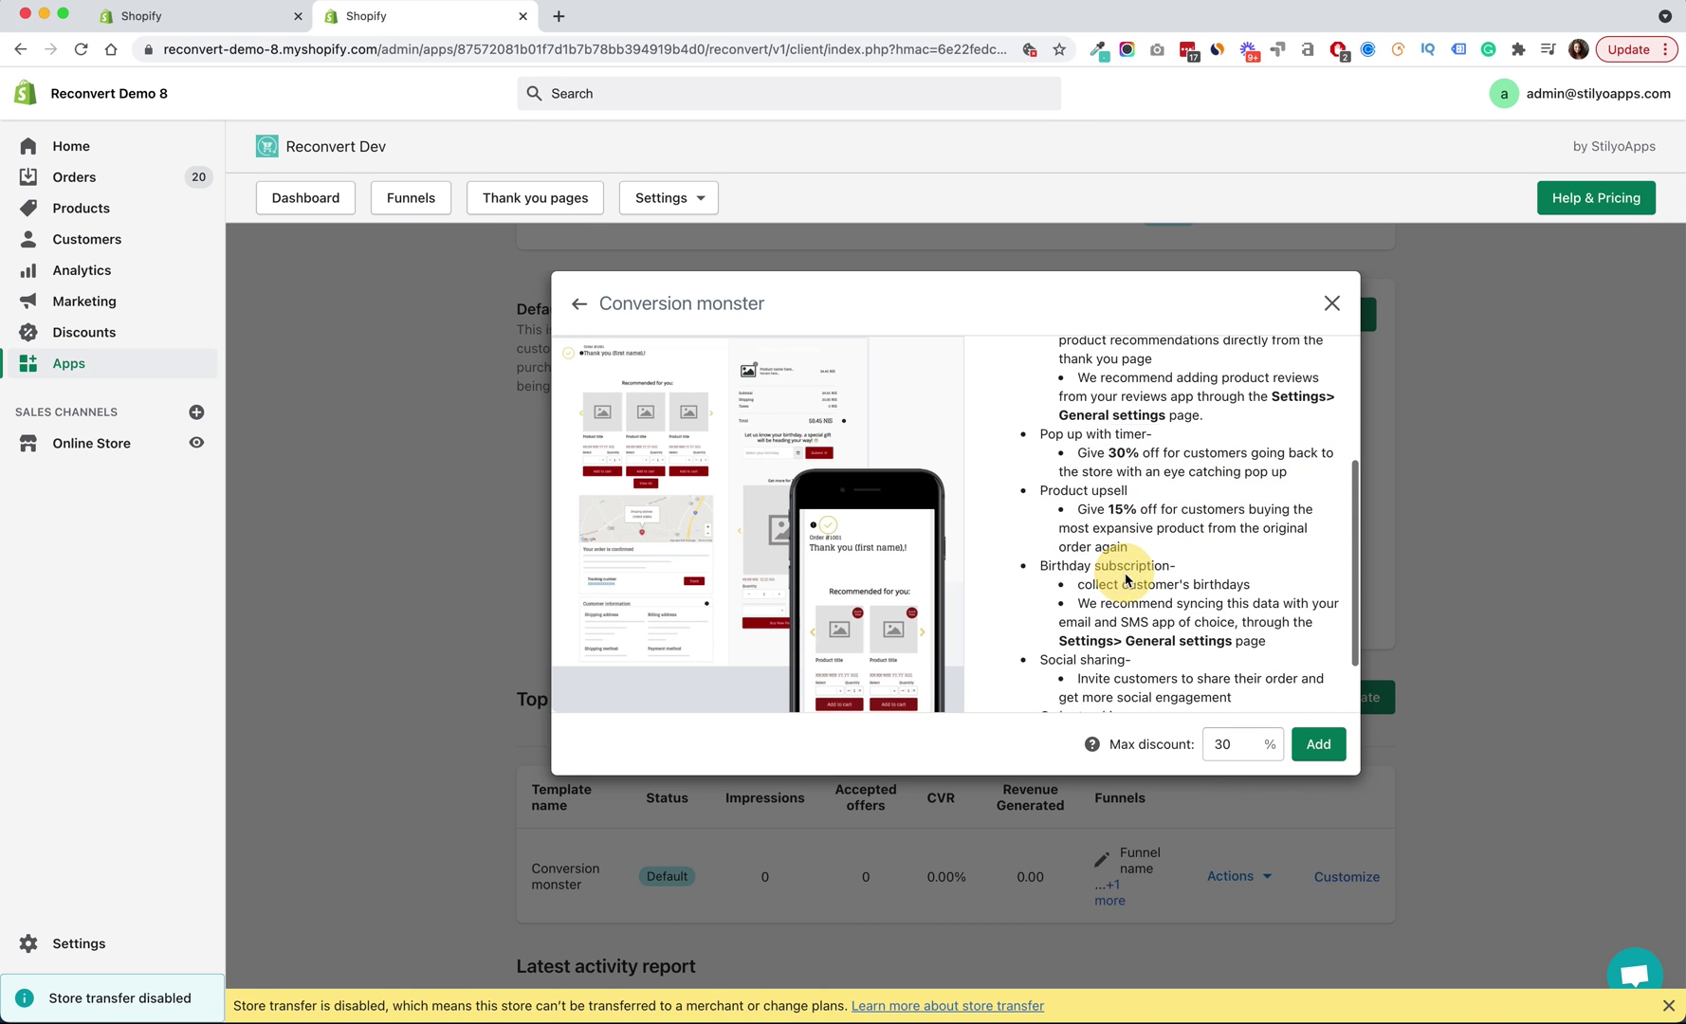
{"action": "scroll", "coordinate": [1127, 578], "scroll_direction": "down", "scroll_amount": 2}
{"action": "scroll", "coordinate": [1124, 576], "scroll_direction": "up", "scroll_amount": 5}
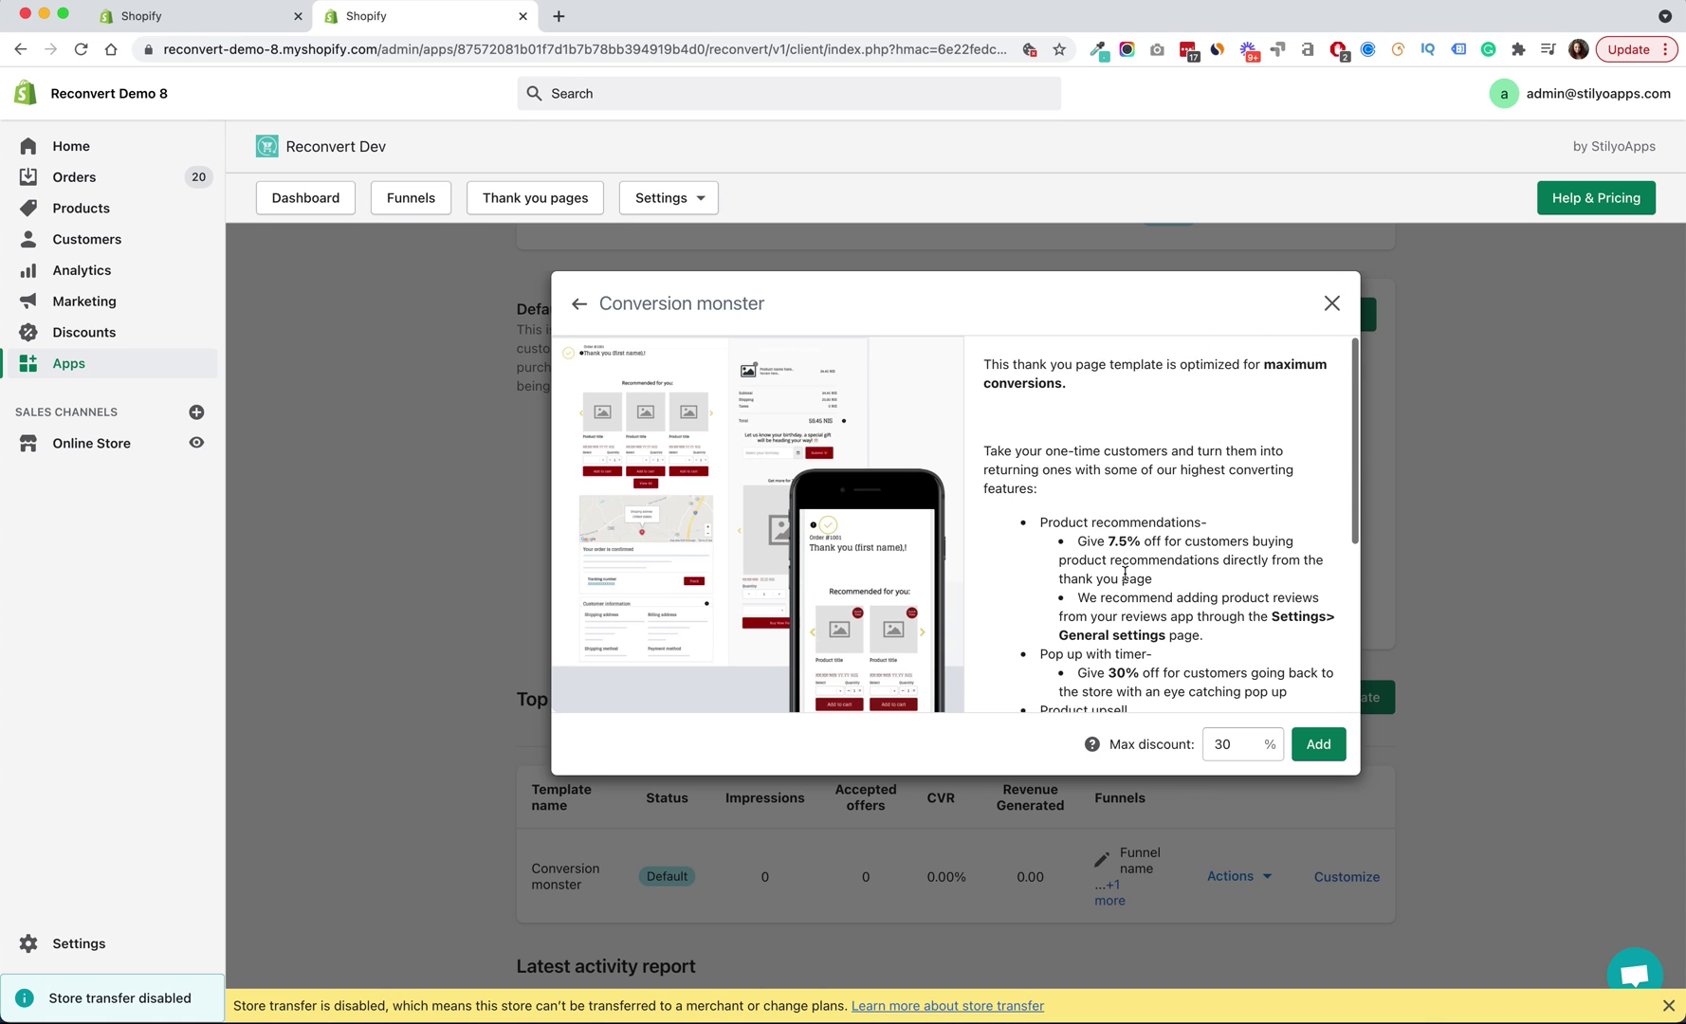
{"action": "left_click", "coordinate": [1334, 310]}
- Review the dashboard's revenue and accepted offer statistics, the default funnel and the top funnels list
{"action": "scroll", "coordinate": [1106, 517], "scroll_direction": "up", "scroll_amount": 5}
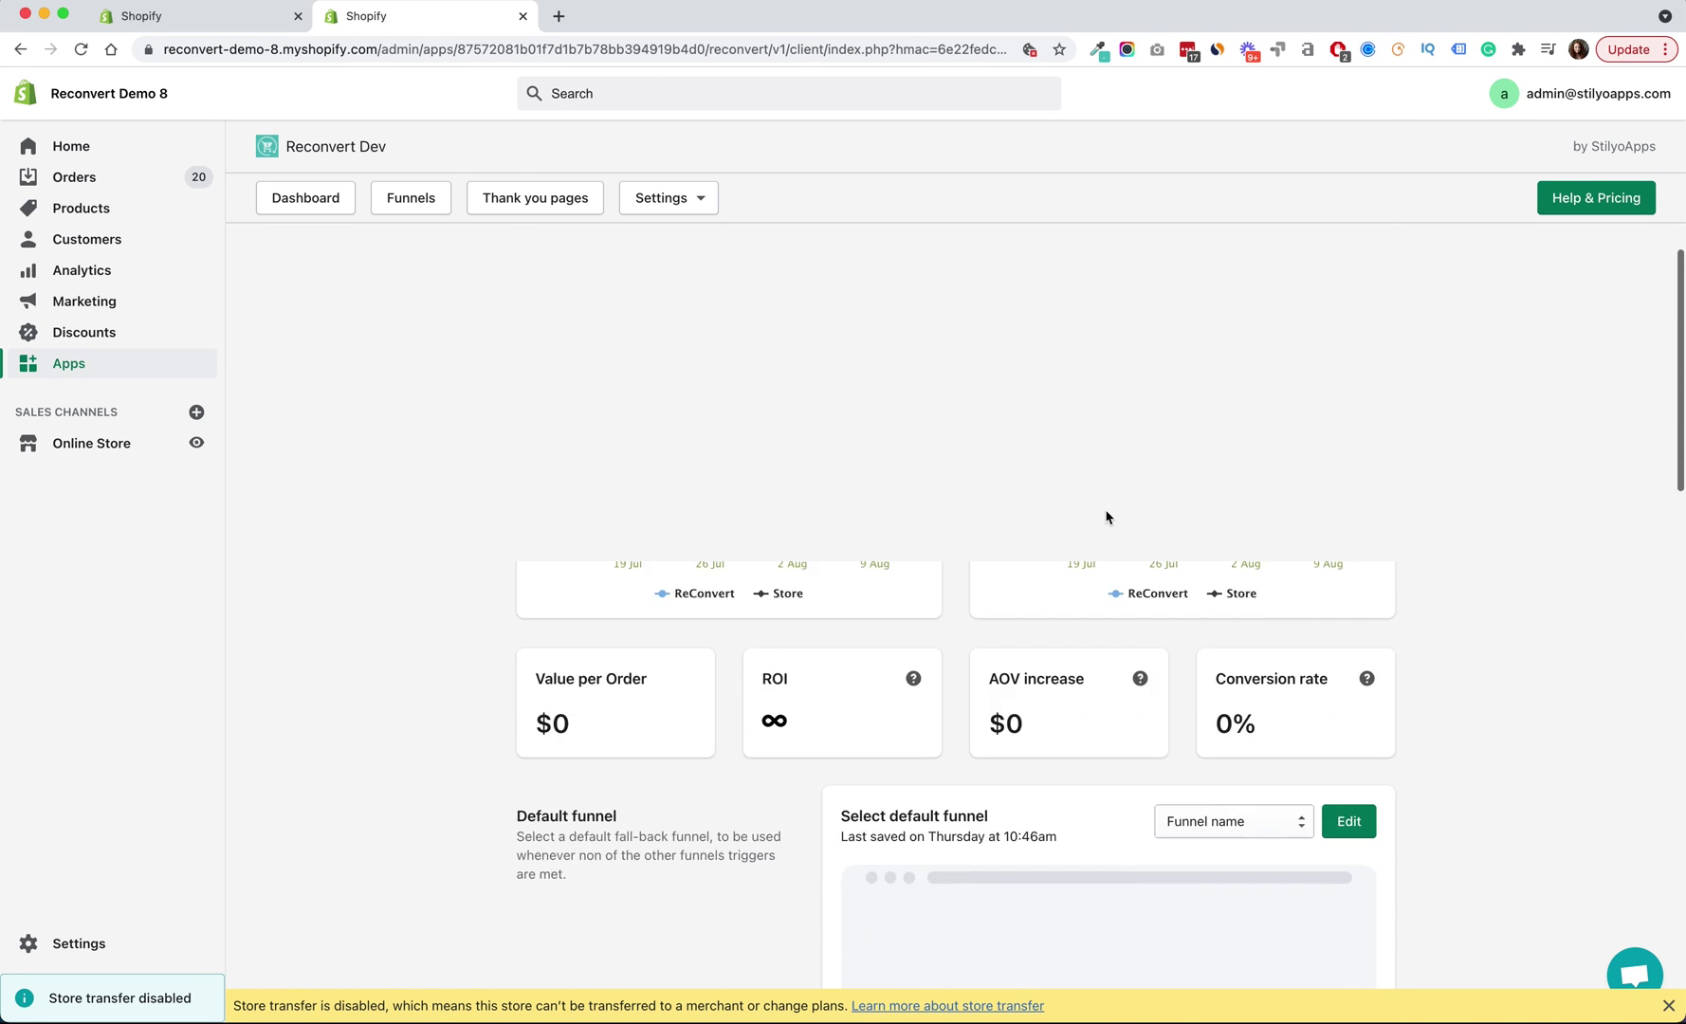
{"action": "scroll", "coordinate": [1107, 517], "scroll_direction": "up", "scroll_amount": 2}
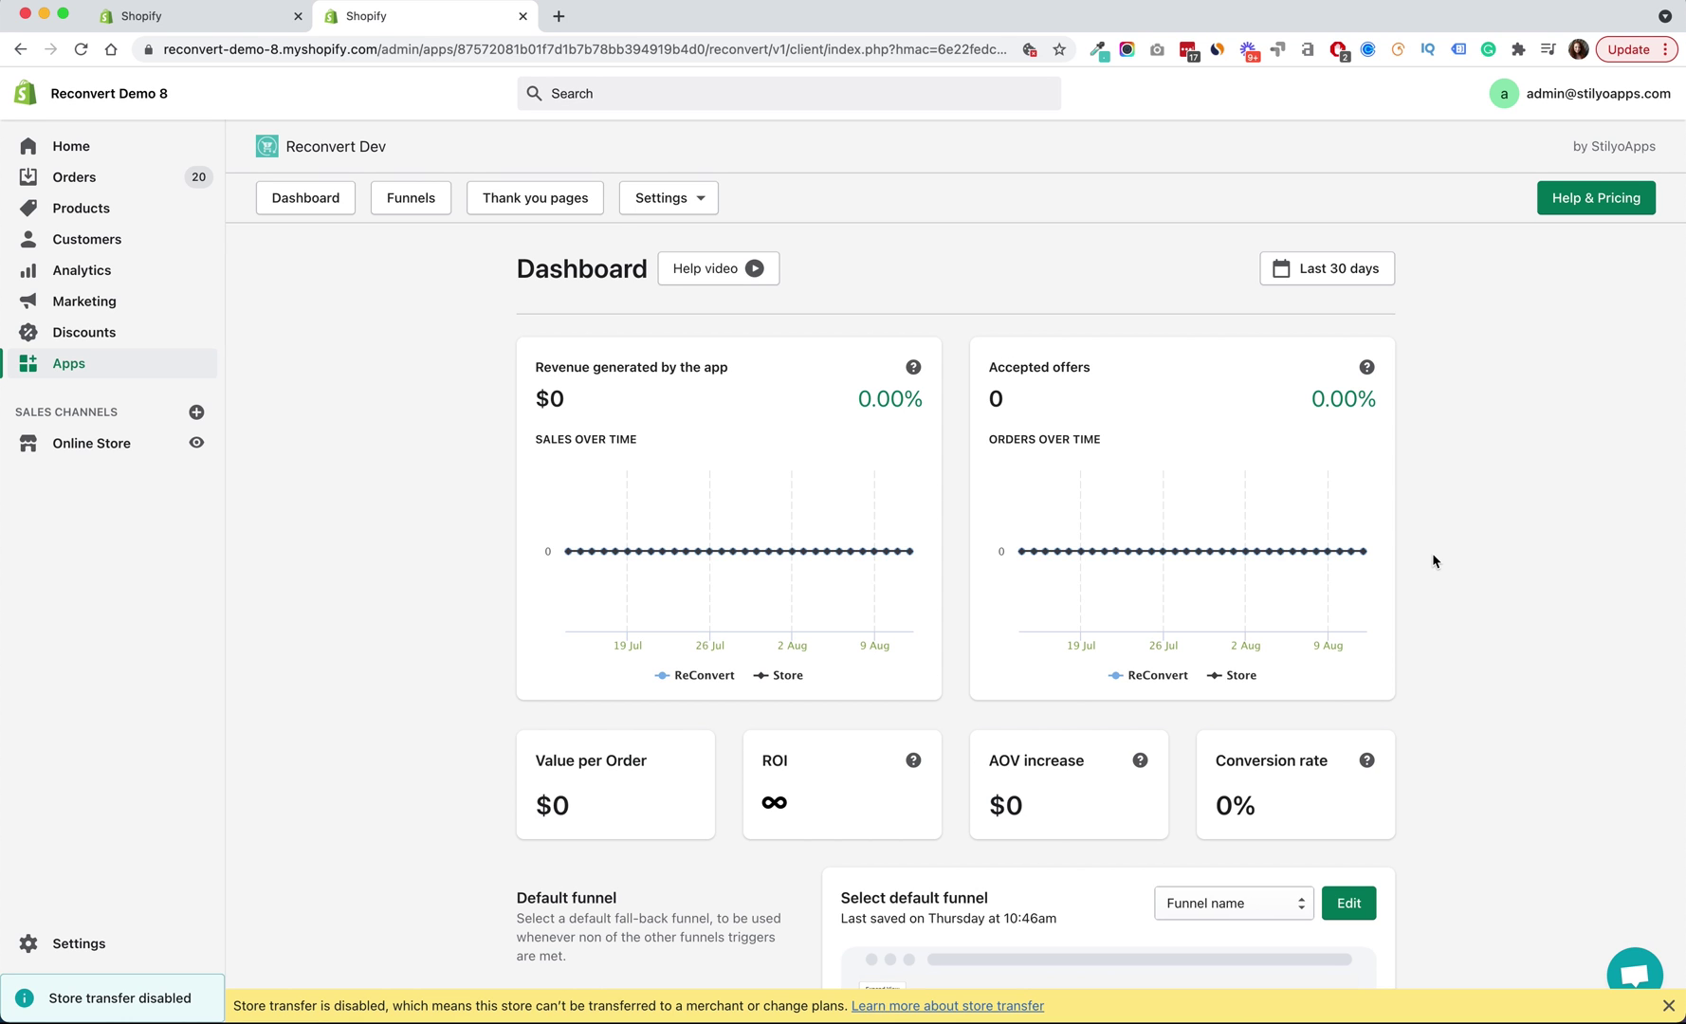
{"action": "scroll", "coordinate": [1438, 692], "scroll_direction": "down", "scroll_amount": 6}
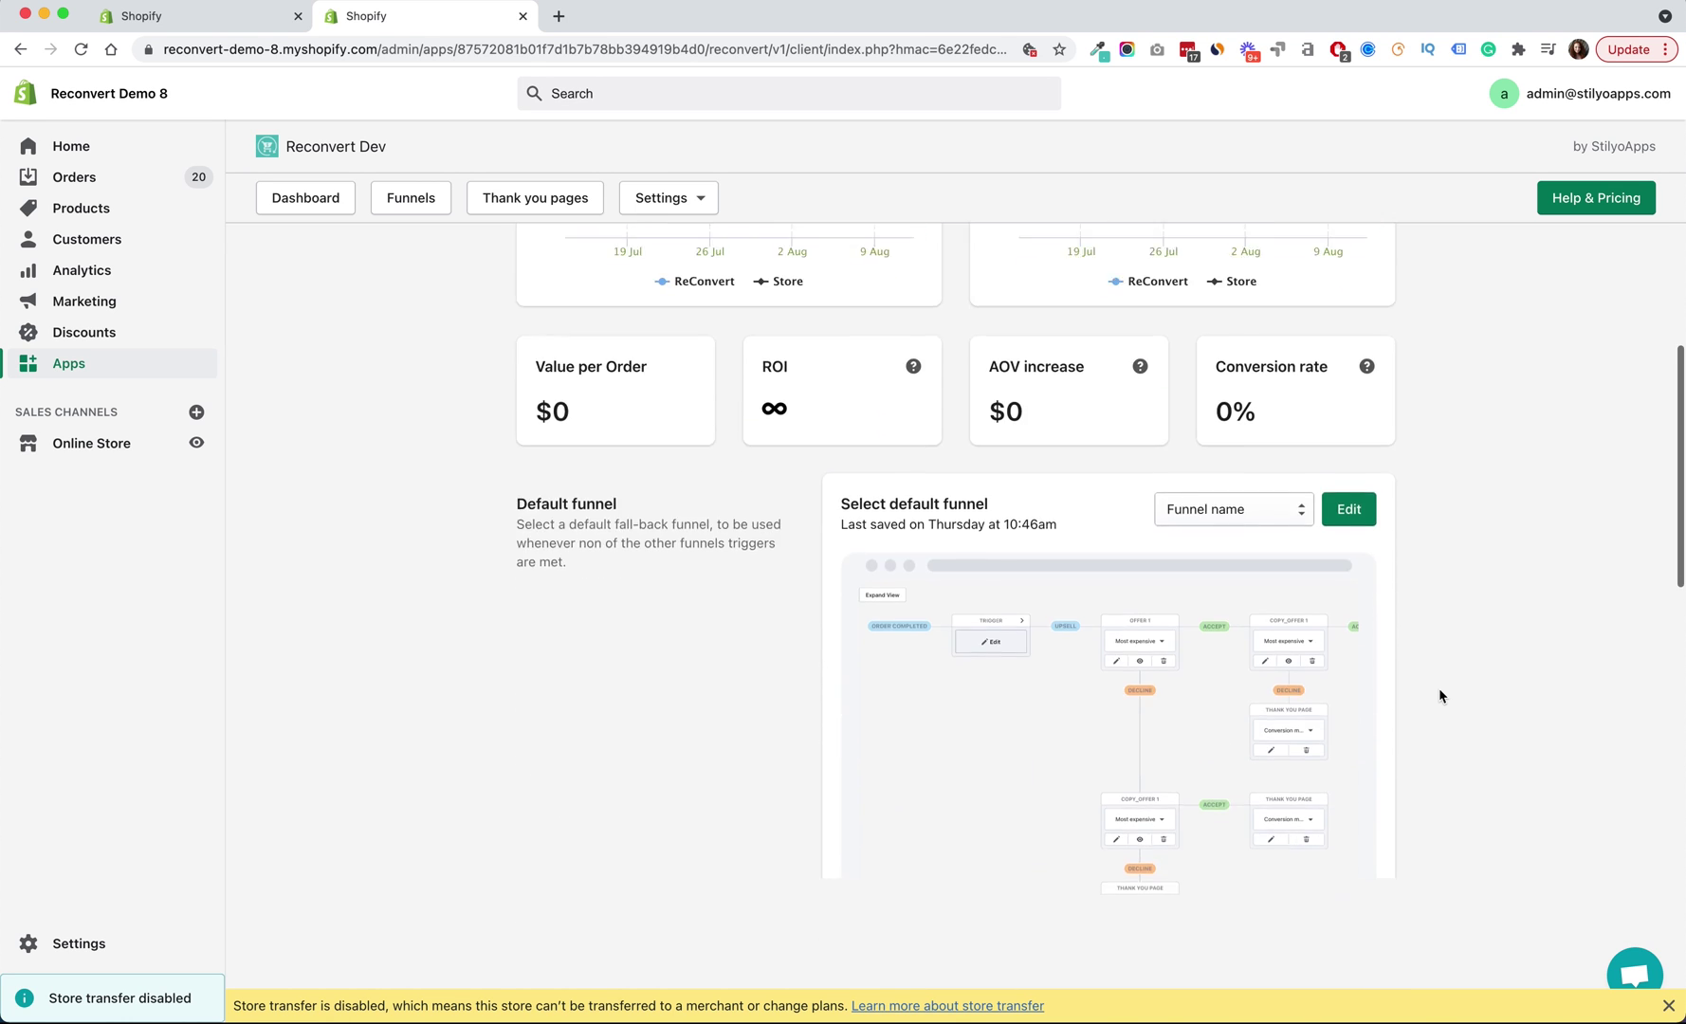
{"action": "scroll", "coordinate": [1438, 695], "scroll_direction": "down", "scroll_amount": 4}
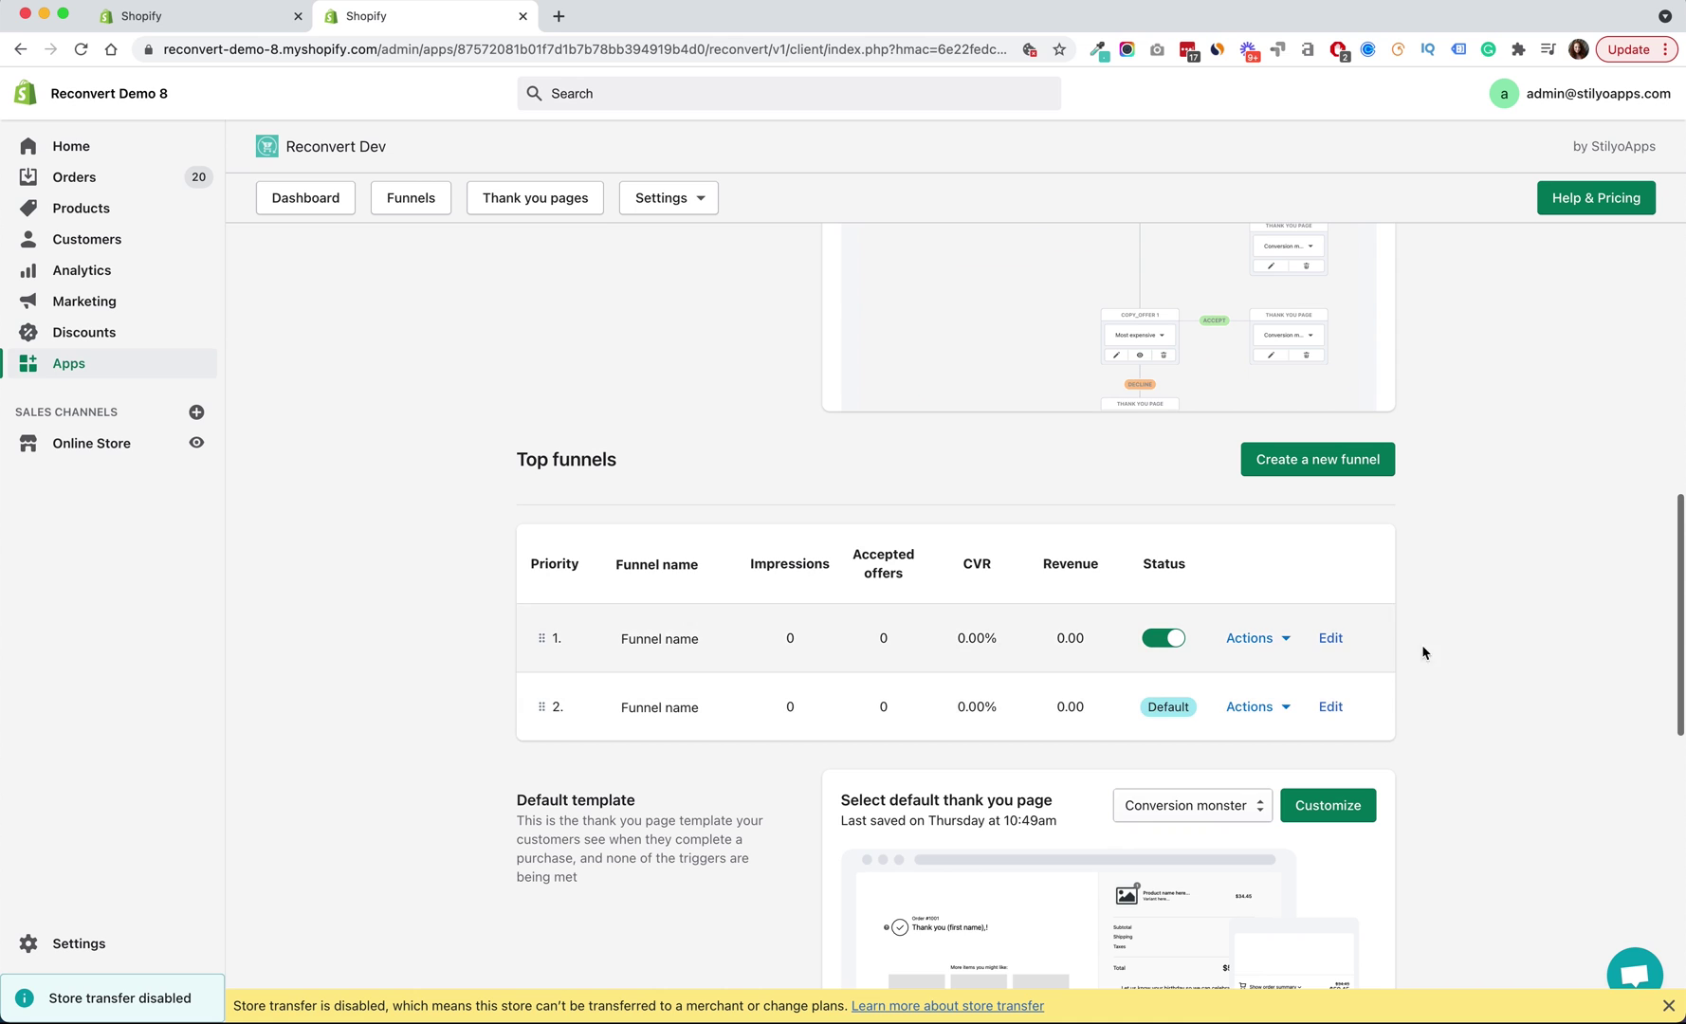
{"action": "scroll", "coordinate": [1441, 653], "scroll_direction": "up", "scroll_amount": 10}
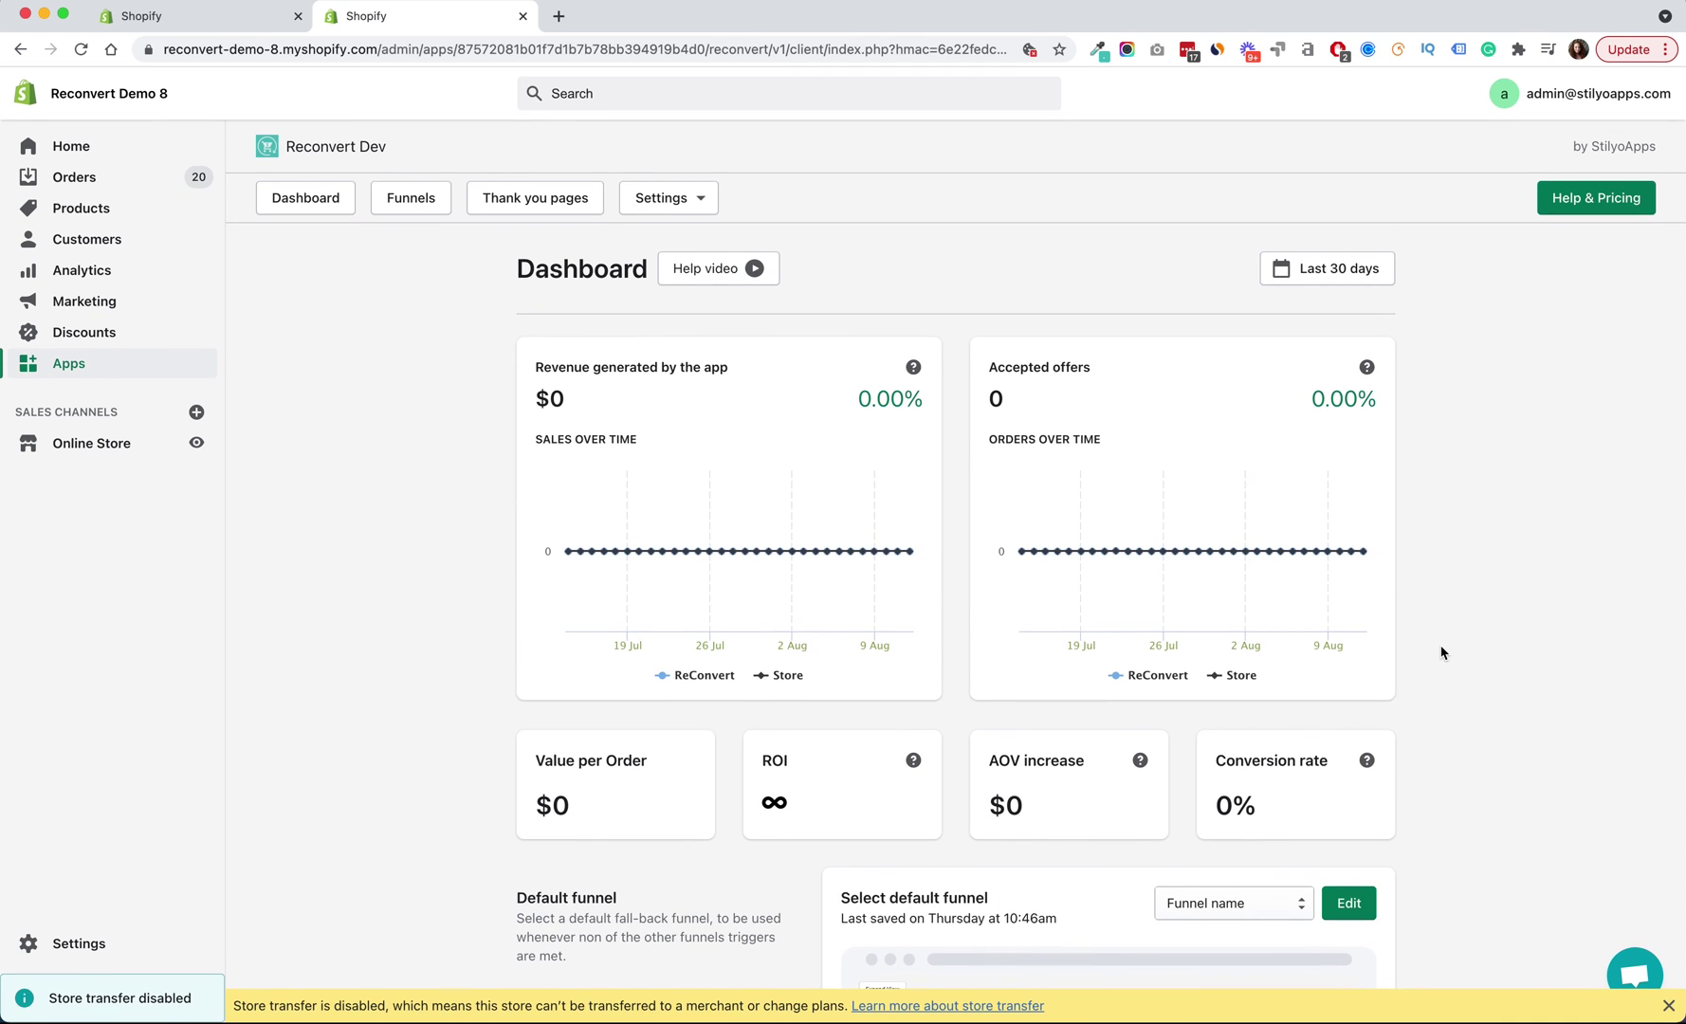